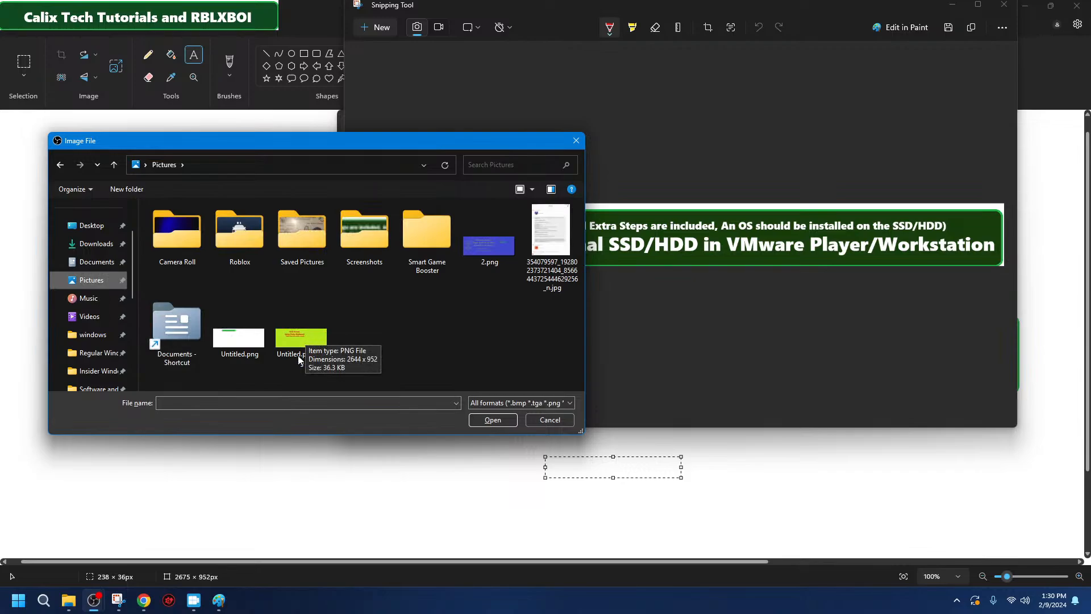
Choose Screenshot 2024-02-09 133008.png from the Screenshots folder as the image source file.
double_click(377, 248)
scroll(383, 337, down, 3)
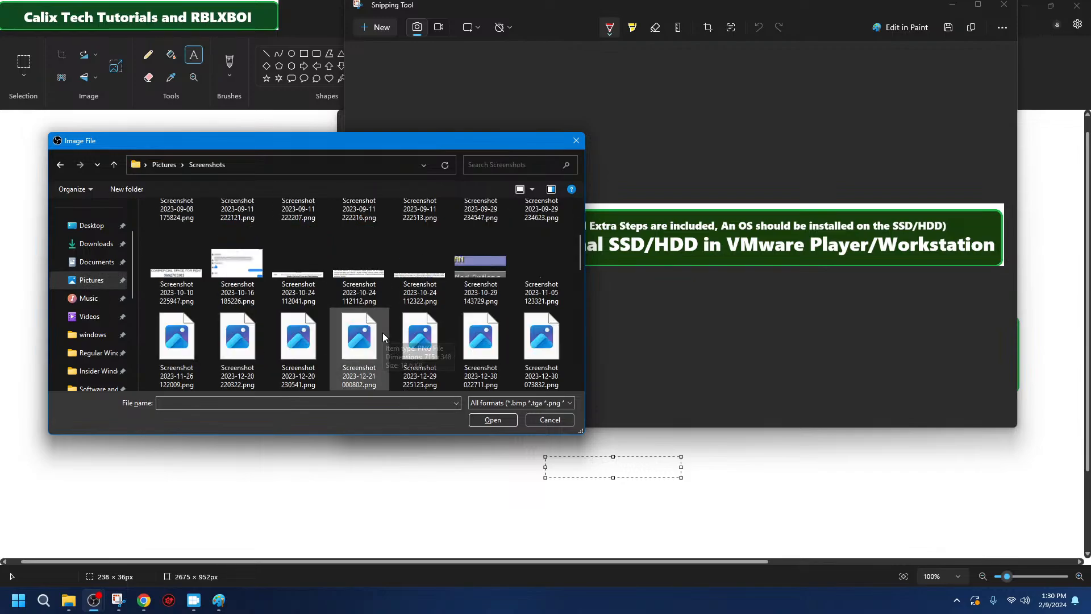
scroll(383, 337, down, 5)
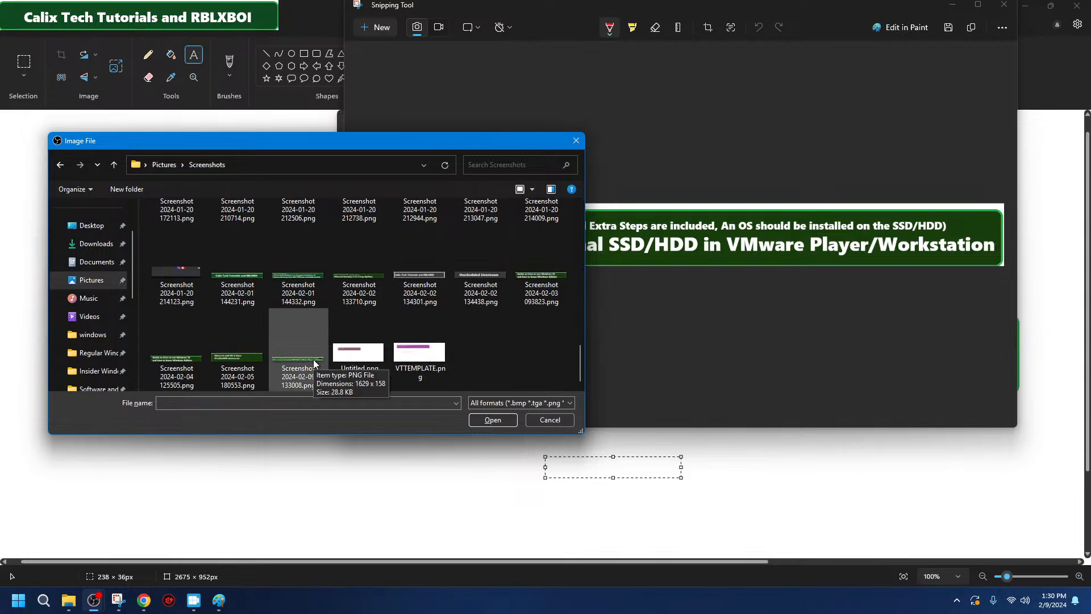
double_click(297, 352)
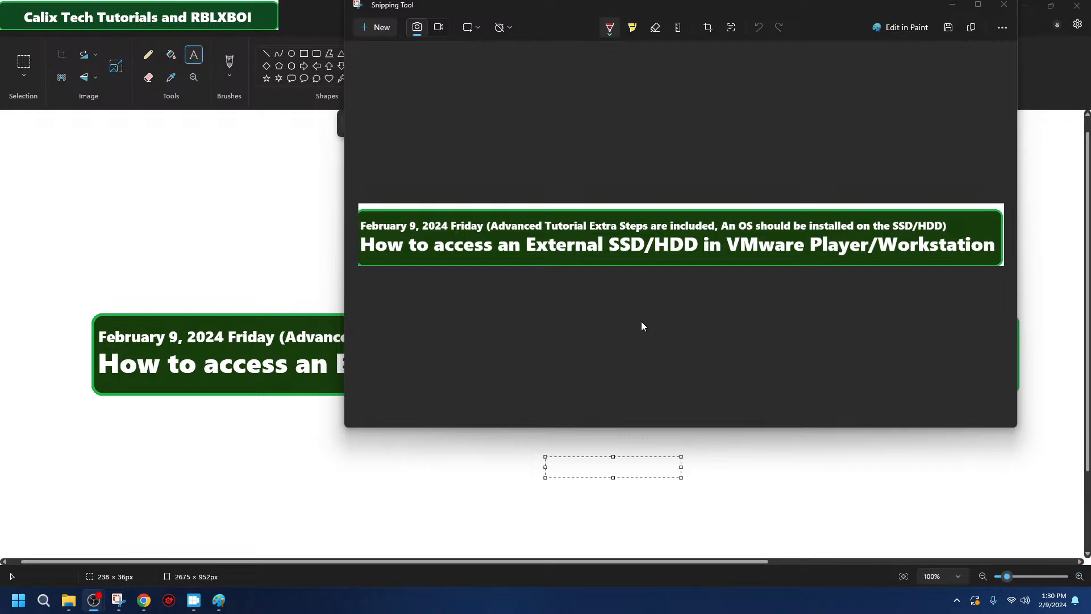
Add a new Image source to the OBS scene using Screenshot 2024-02-09 133008.png from the Screenshots folder in Pictures.
right_click(620, 557)
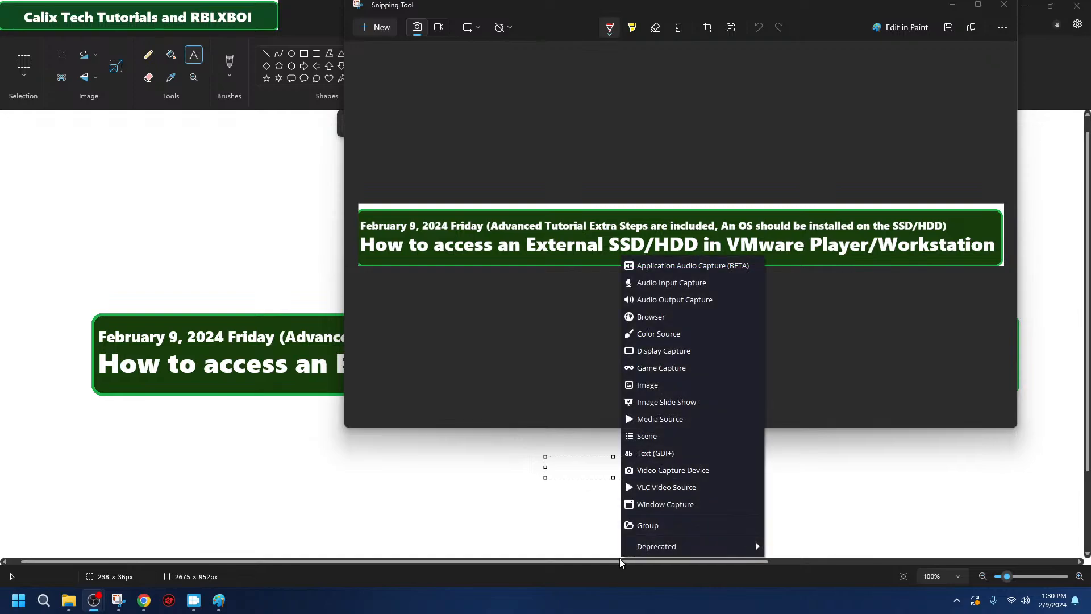
click(661, 386)
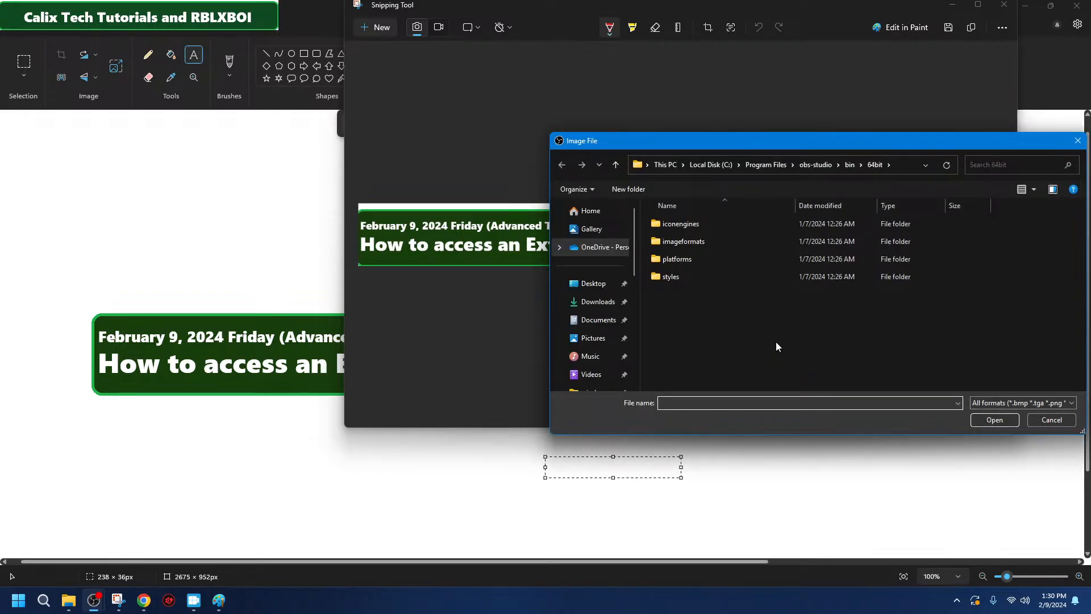
click(593, 340)
click(884, 229)
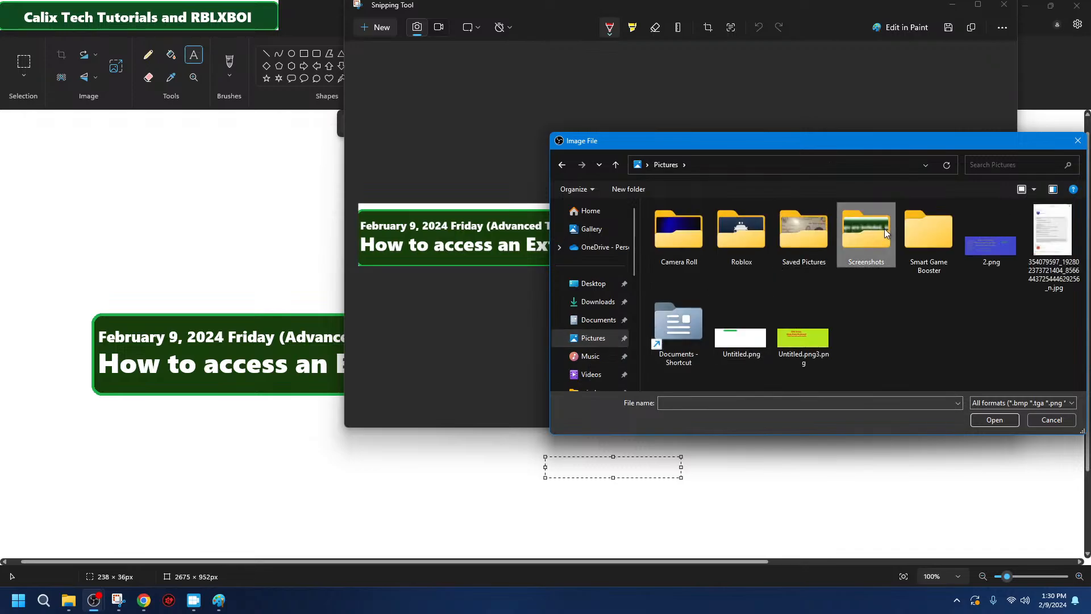
double_click(884, 228)
scroll(797, 345, down, 10)
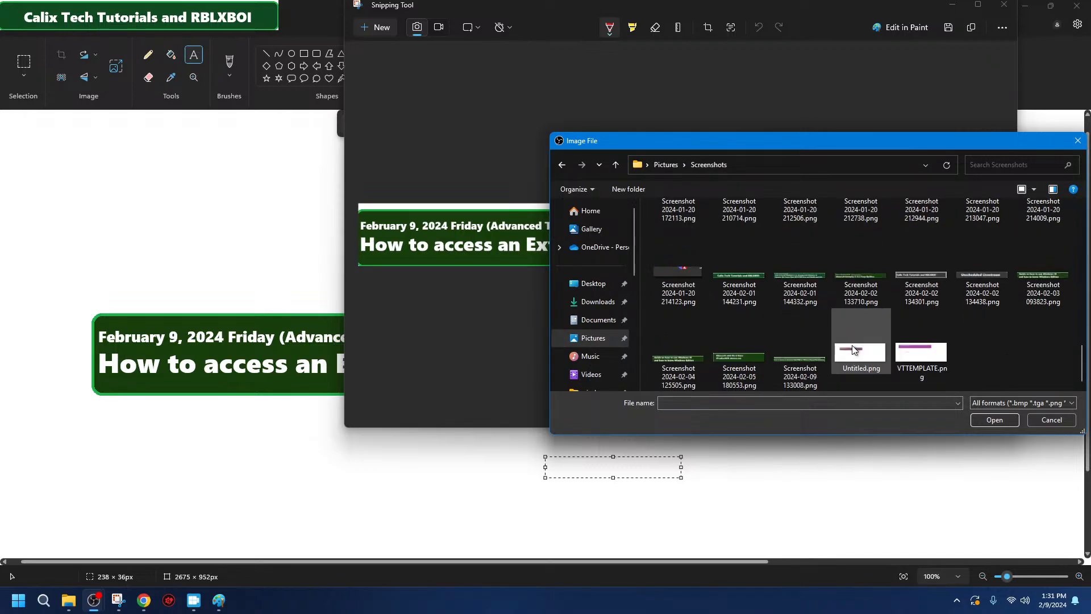
double_click(797, 348)
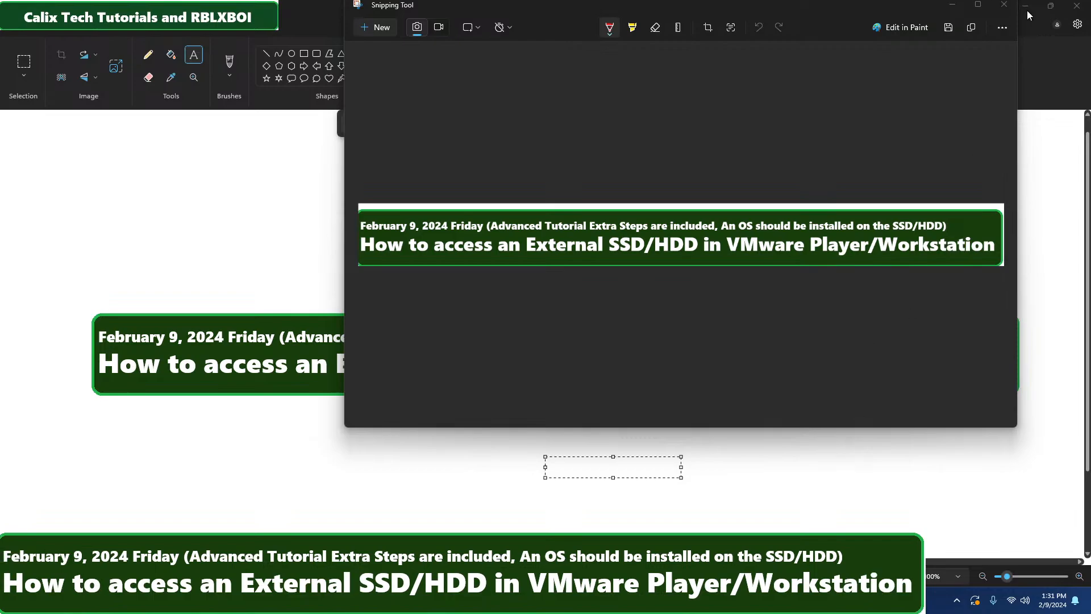
Minimize the Snipping Tool and Paint windows.
click(441, 7)
mouse_move(118, 601)
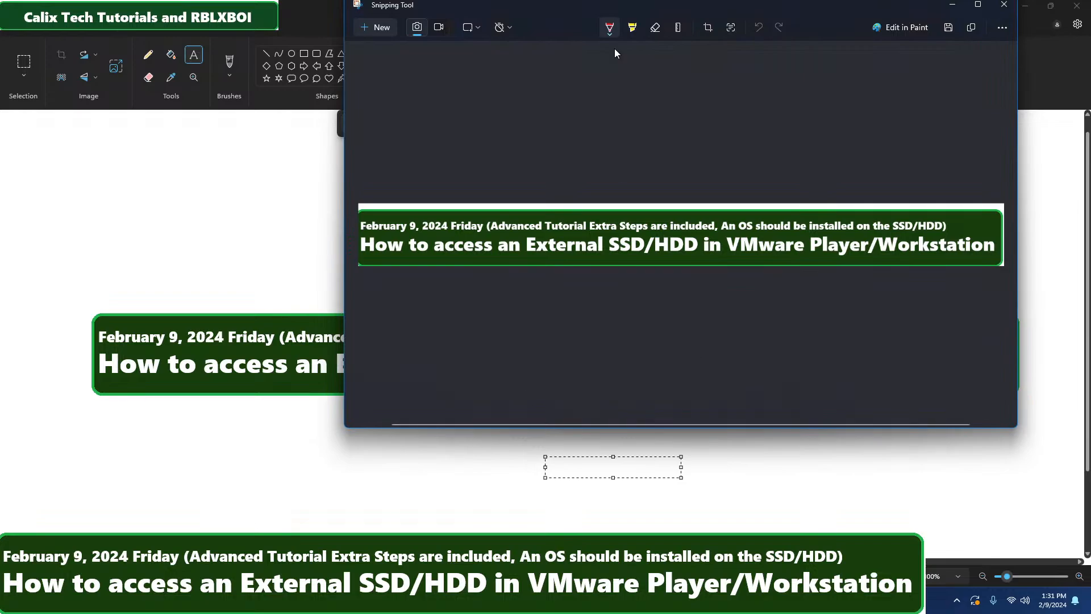
click(943, 5)
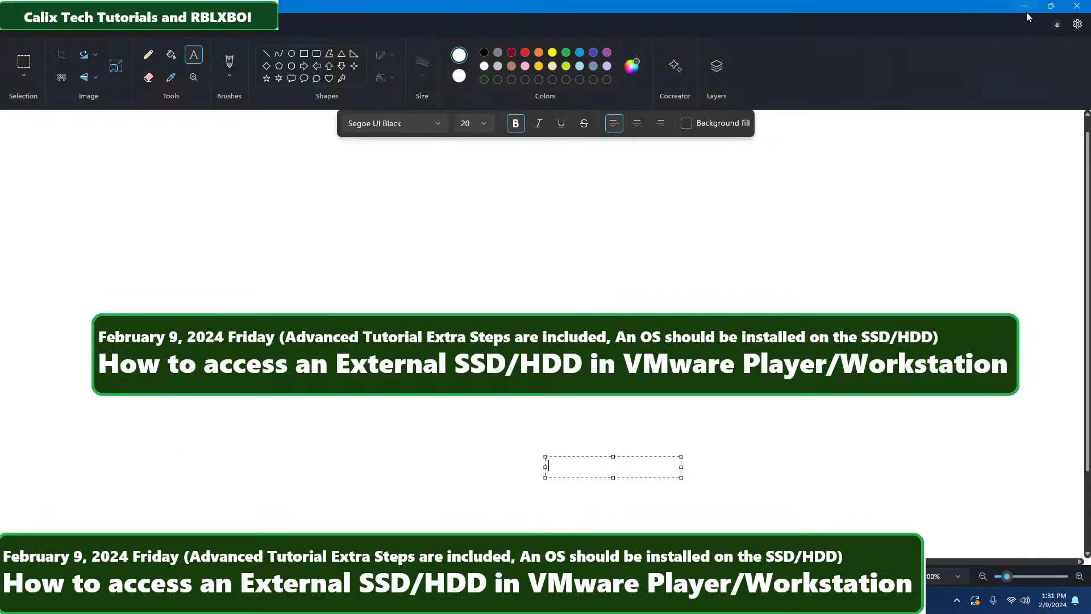
click(1026, 12)
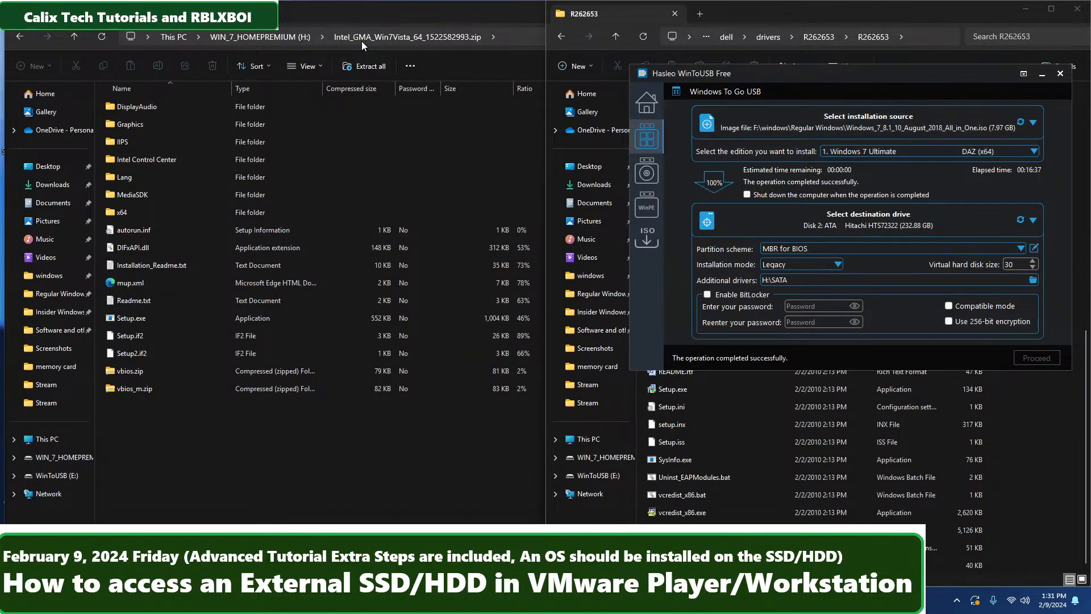
Close the Intel_GMA_Win7Vista_64 archive window and move the Hasleo WinToUSB window to the middle of the desktop.
double_click(386, 20)
click(1050, 13)
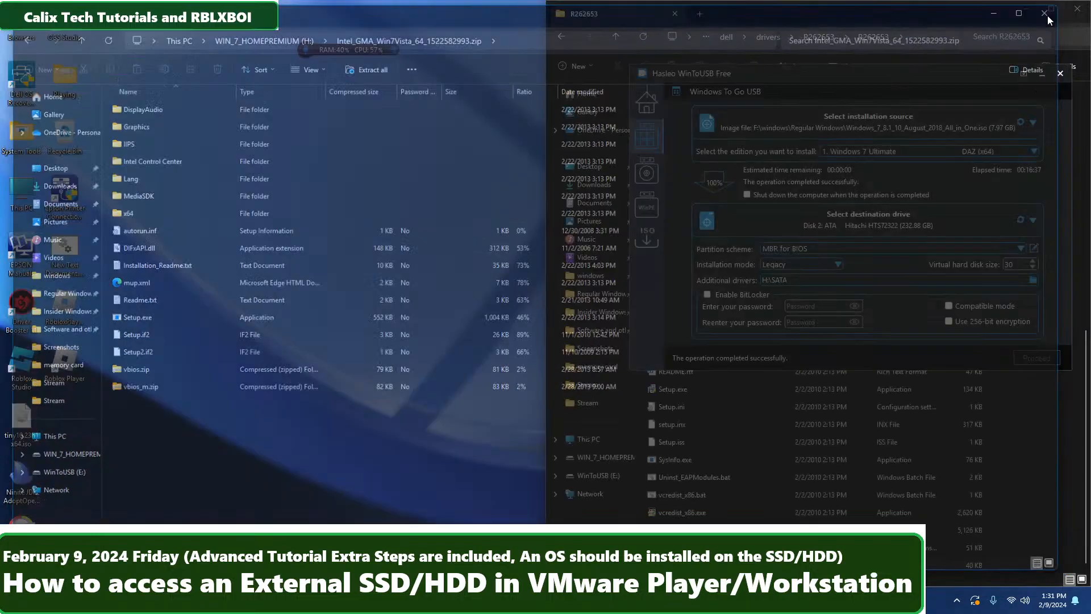
drag(574, 19, 591, 60)
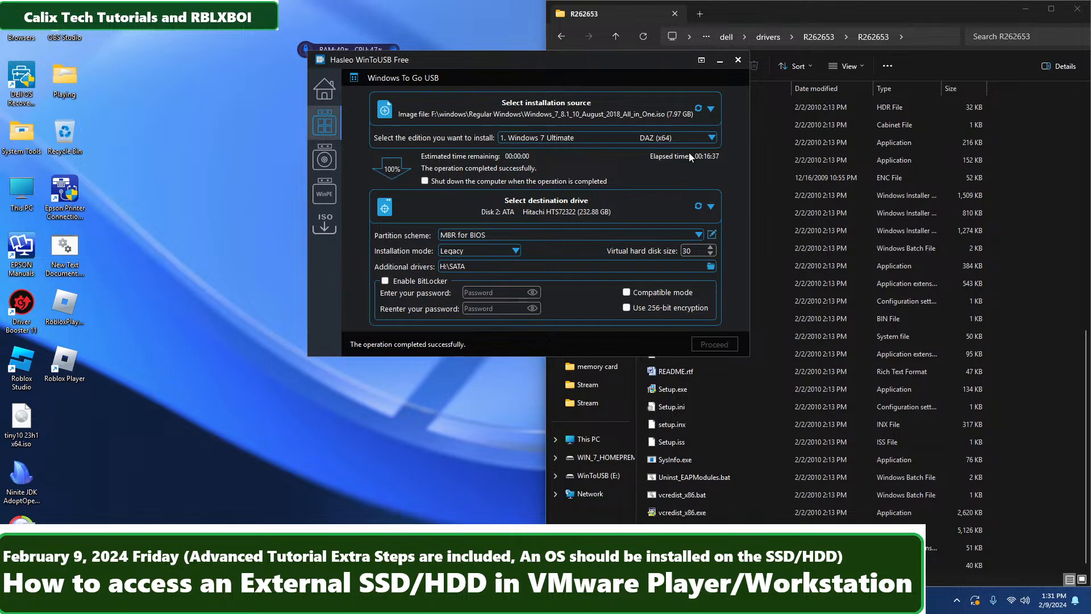
Browse the Regular Windows folder's disc images and the accepted image file types for the installation source without choosing a file.
click(714, 107)
click(650, 144)
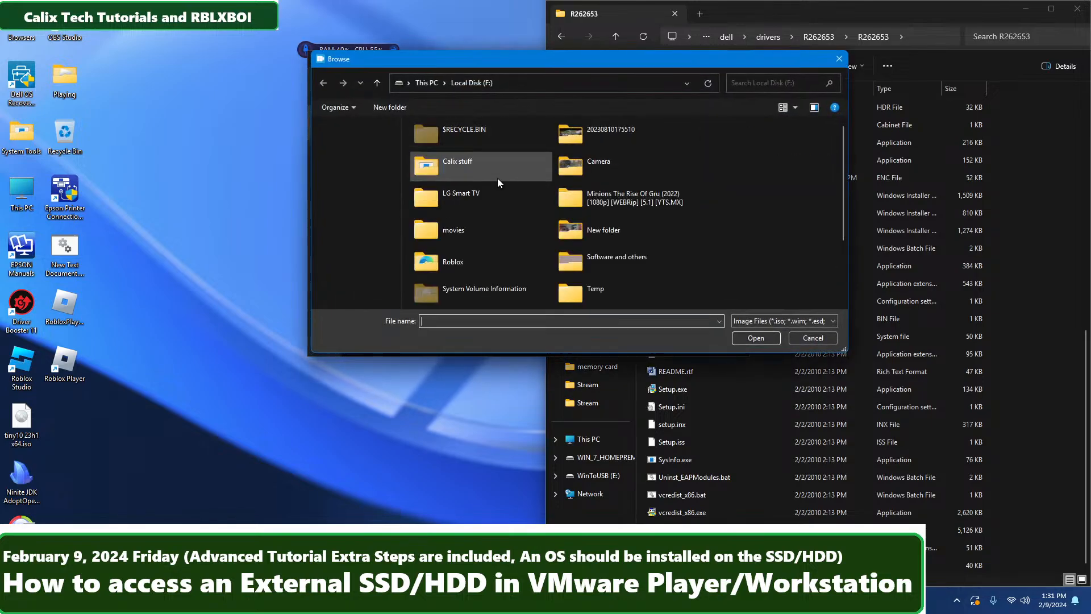
scroll(357, 238, down, 1)
click(357, 252)
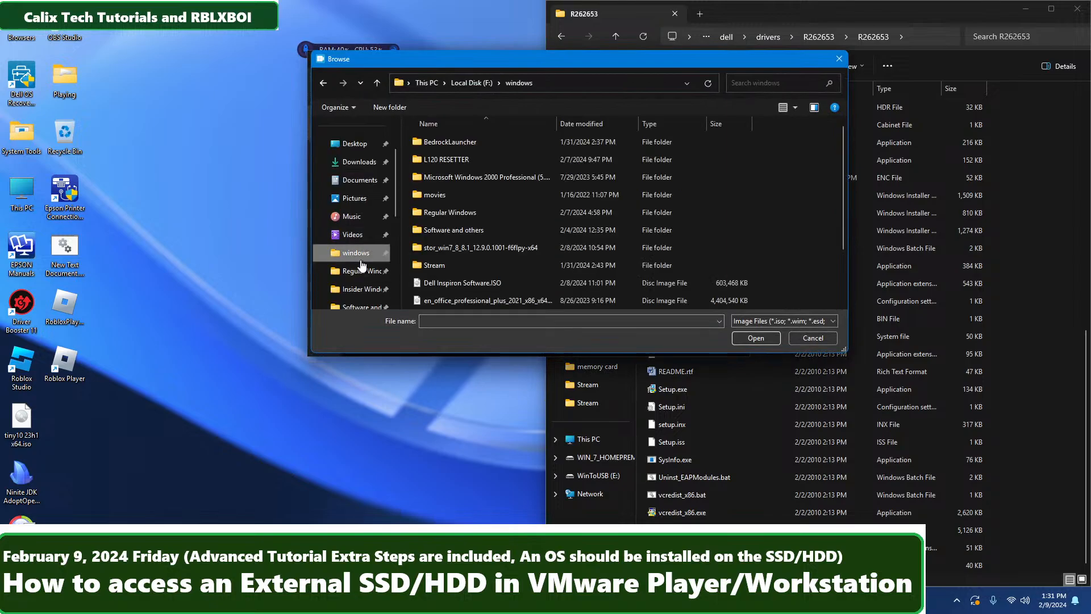
click(364, 271)
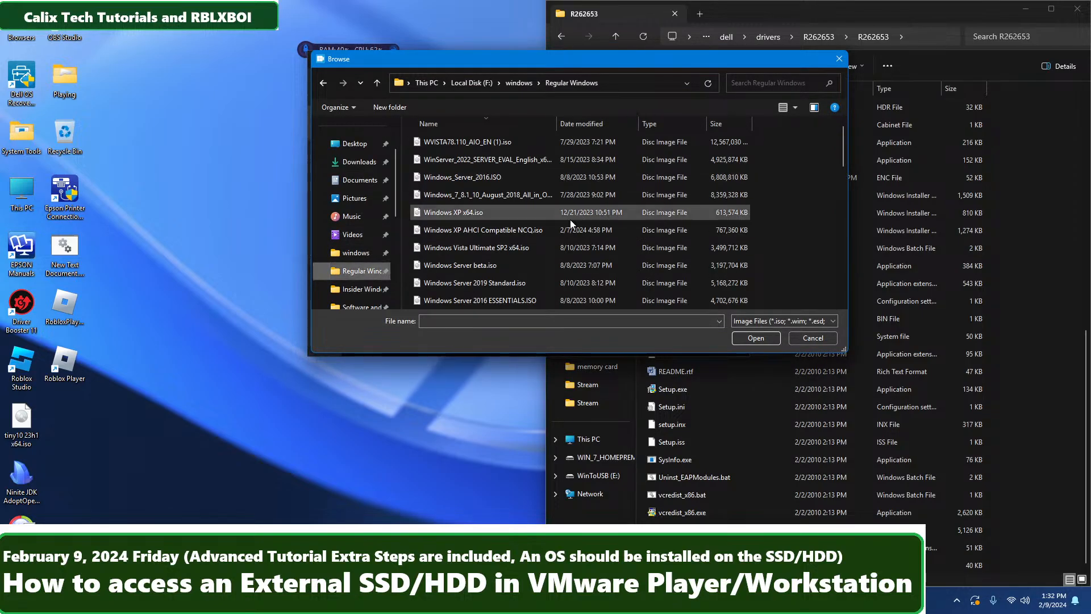
scroll(570, 219, down, 5)
scroll(665, 259, down, 5)
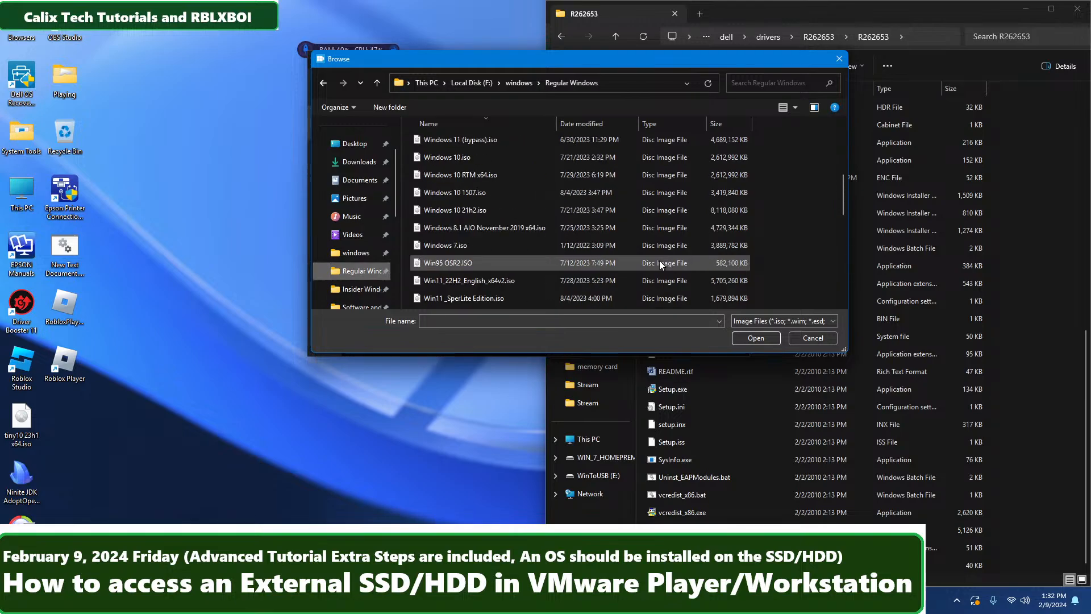
click(828, 321)
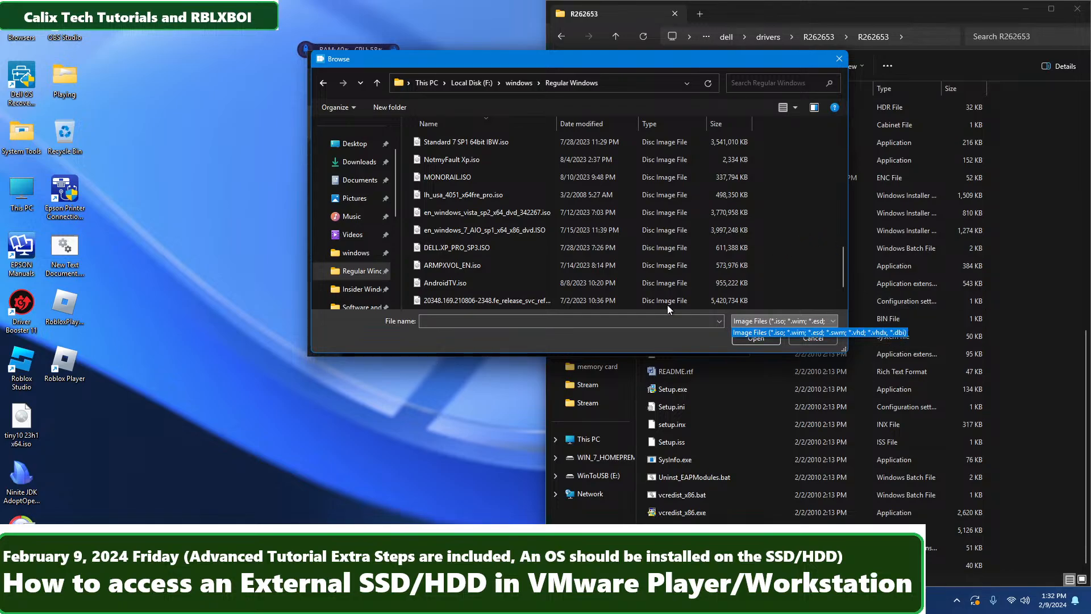
click(512, 337)
click(839, 58)
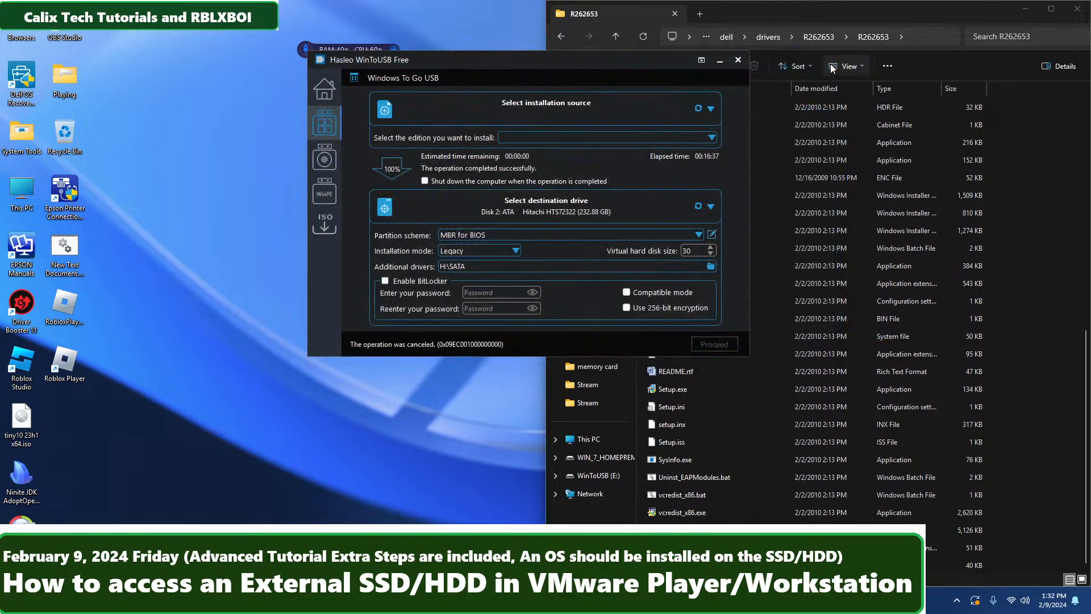
Select Disk 2: ATA Hitachi HTS72322 as the destination drive.
click(572, 204)
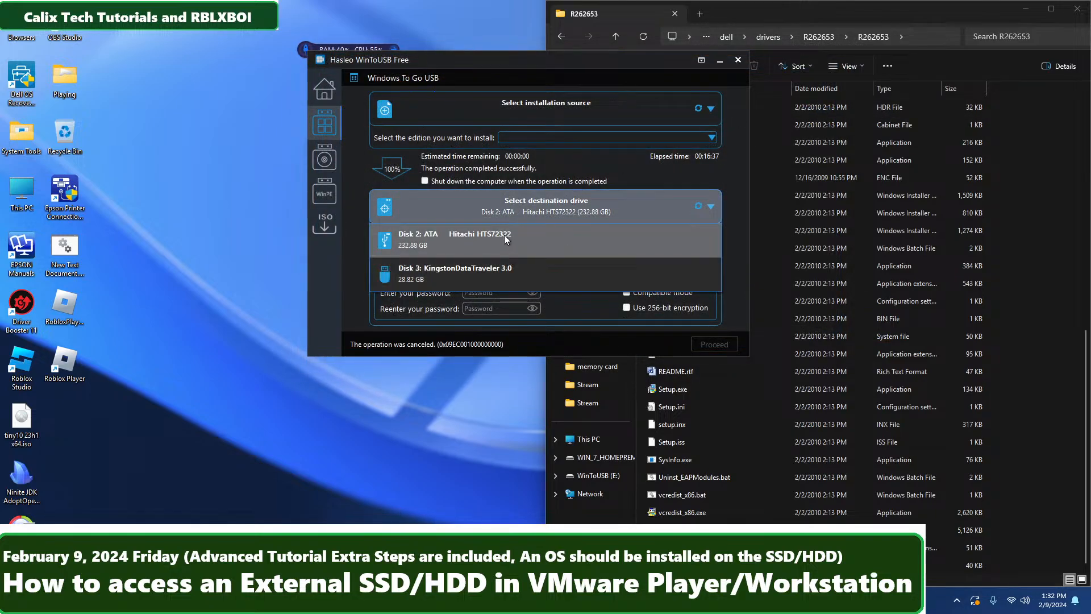
click(476, 235)
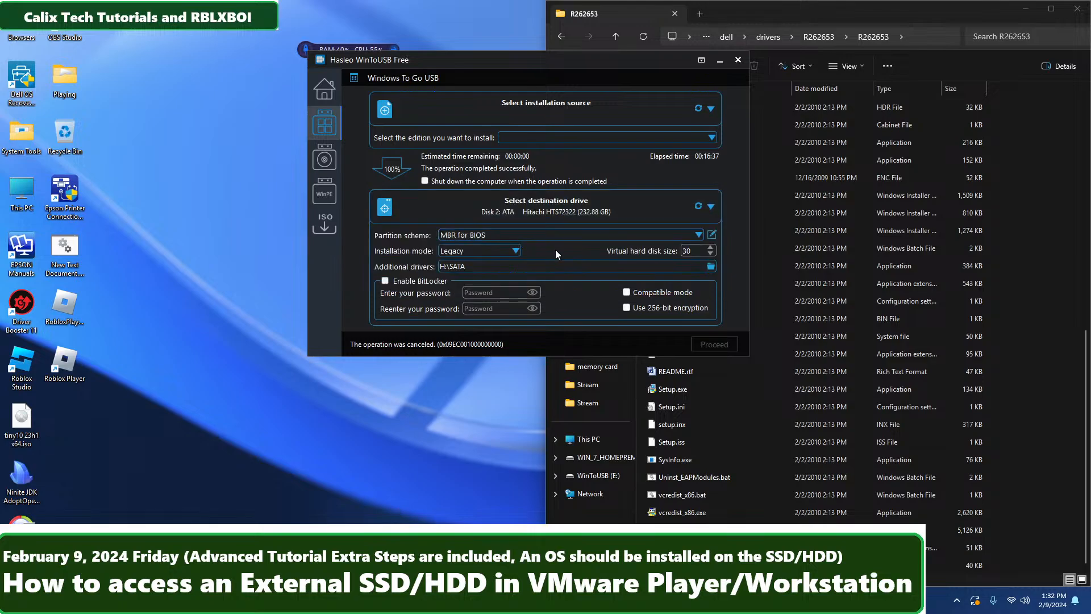
click(545, 206)
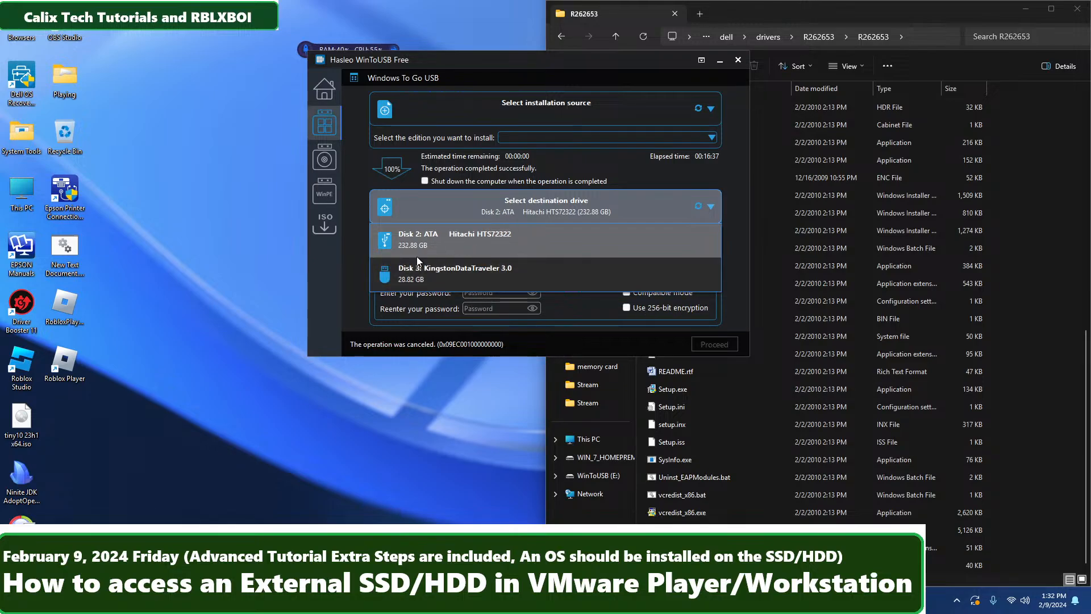
click(588, 339)
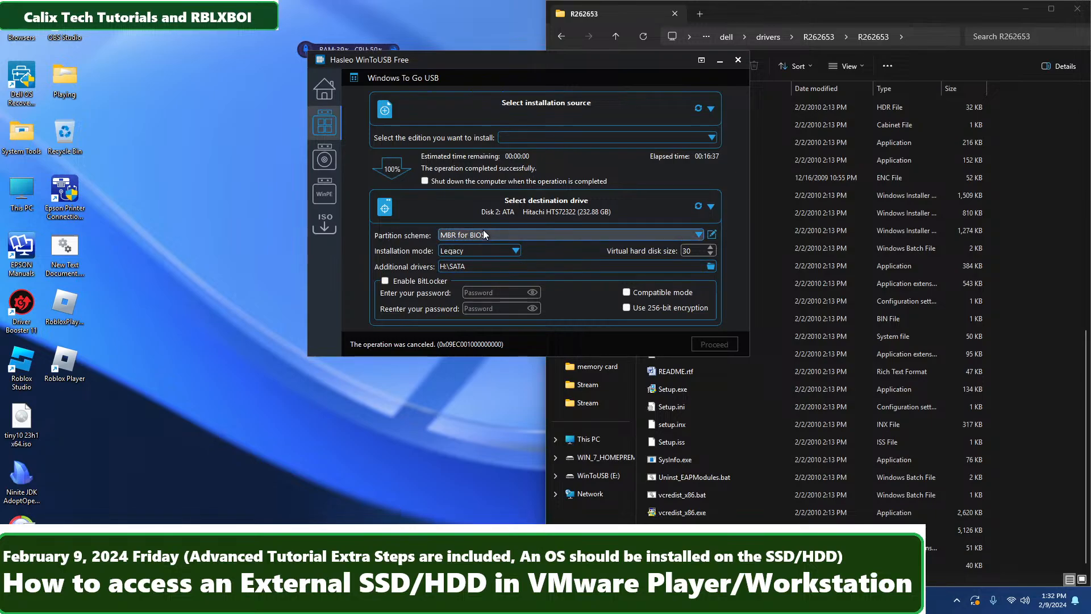
Examine the partition scheme options offered for the destination drive.
click(506, 234)
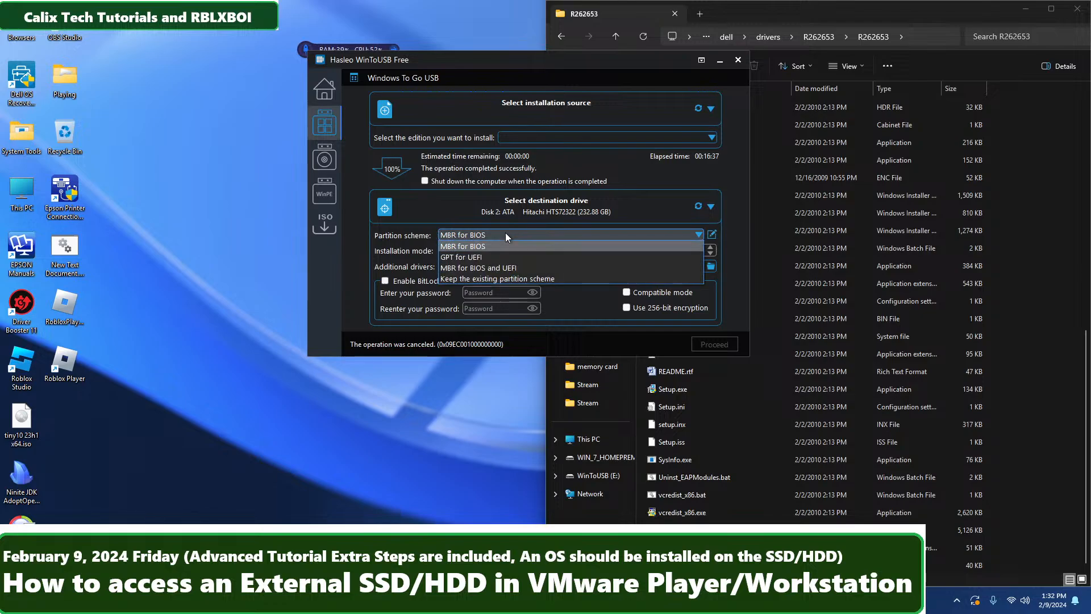
click(506, 234)
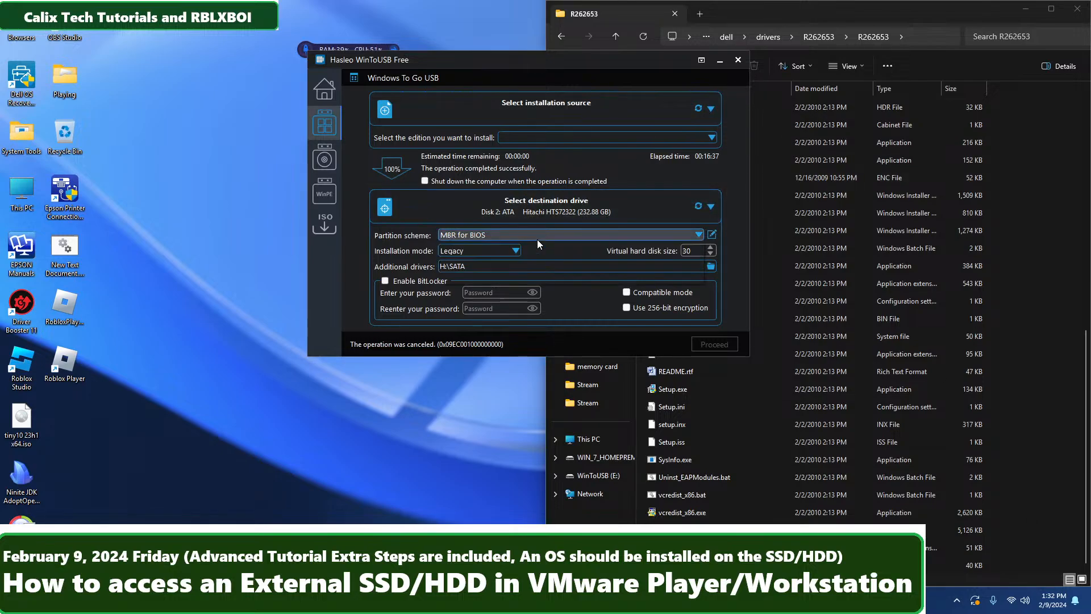
click(520, 235)
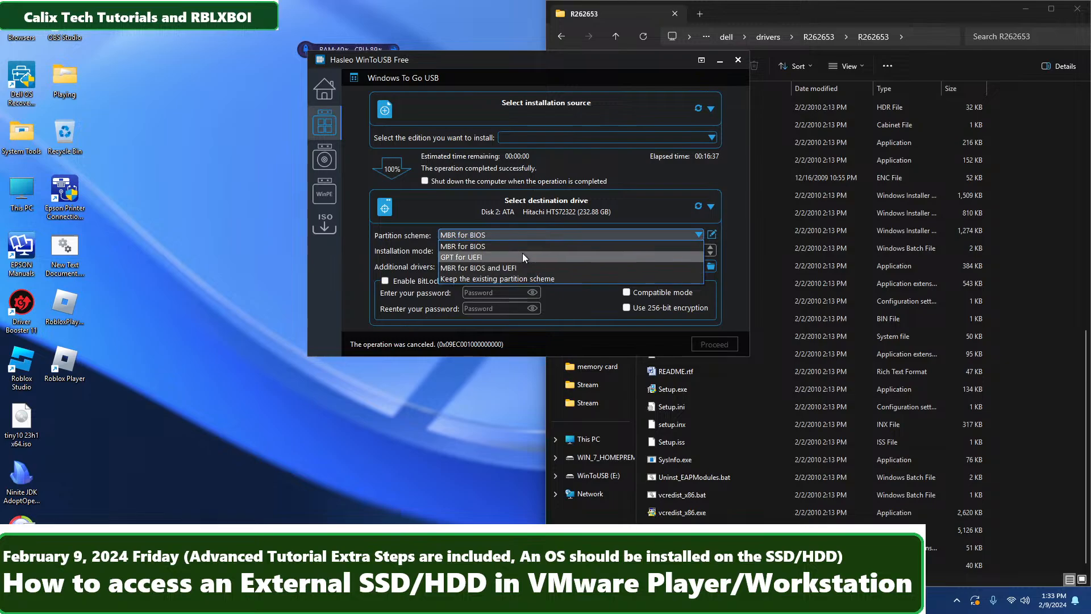
click(547, 367)
click(534, 334)
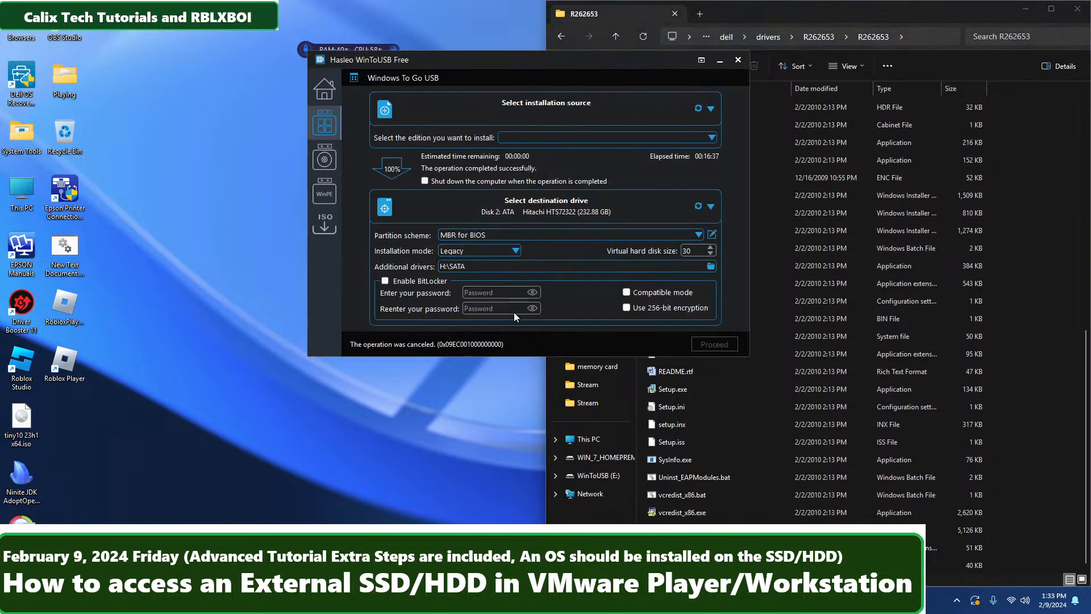
Set the destination drive's partition scheme to GPT for UEFI.
click(485, 234)
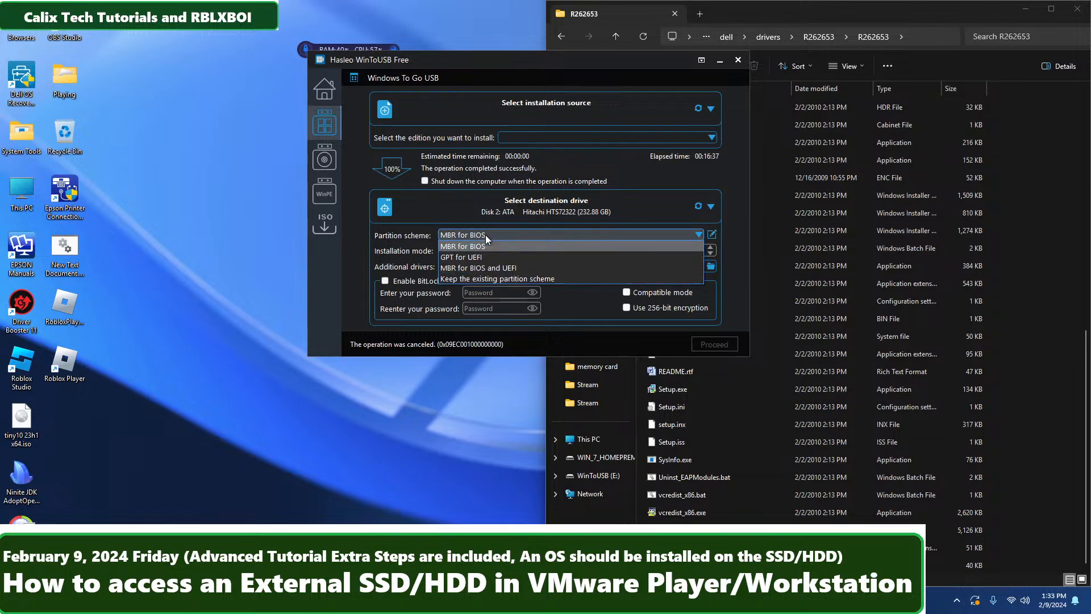
click(486, 256)
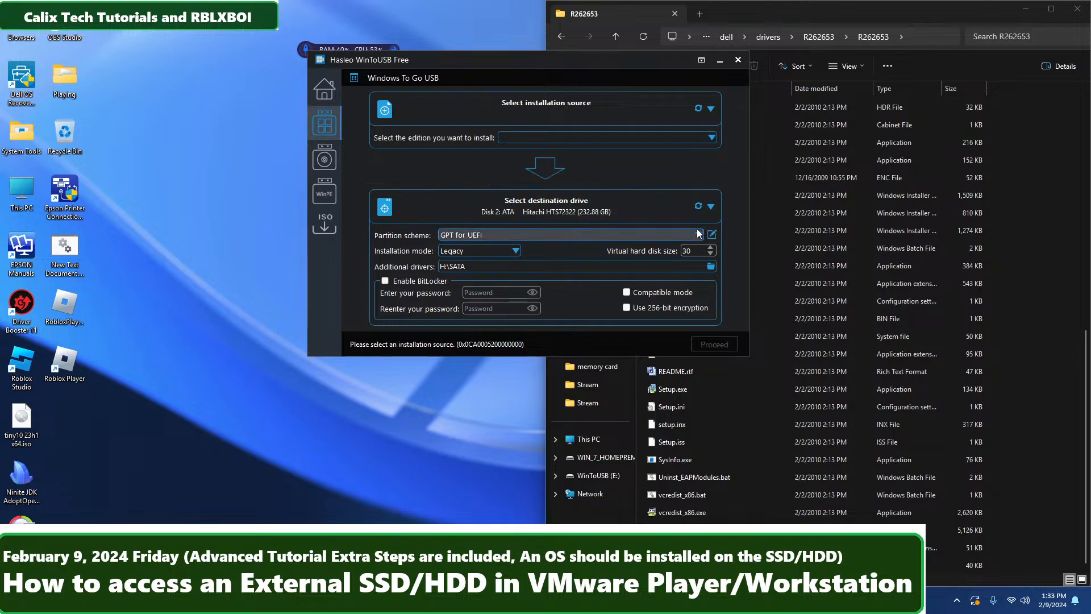
click(699, 233)
click(606, 237)
click(487, 236)
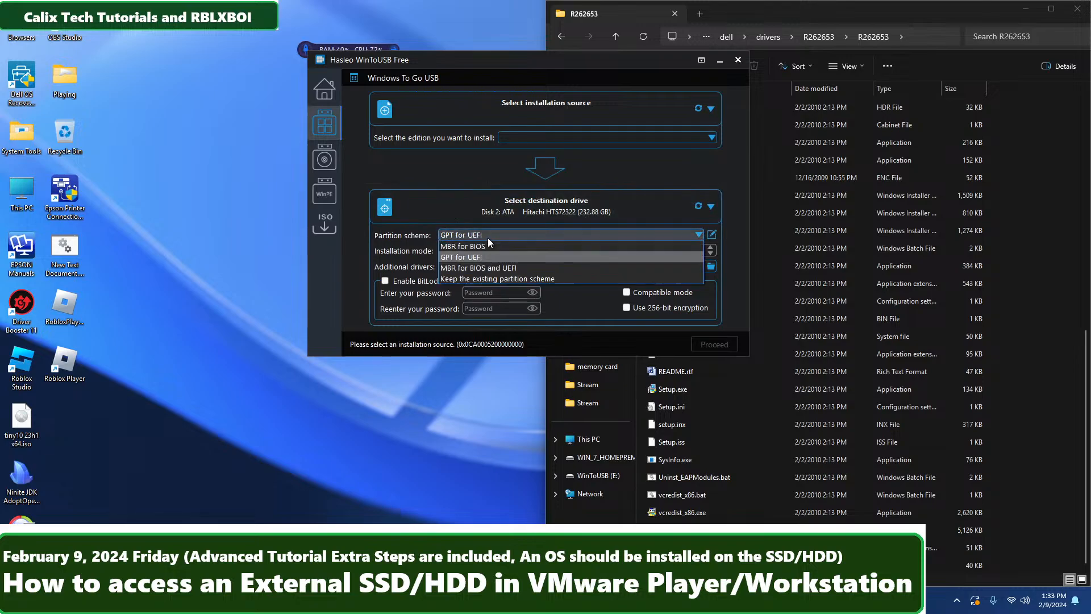
click(488, 240)
click(499, 234)
click(496, 256)
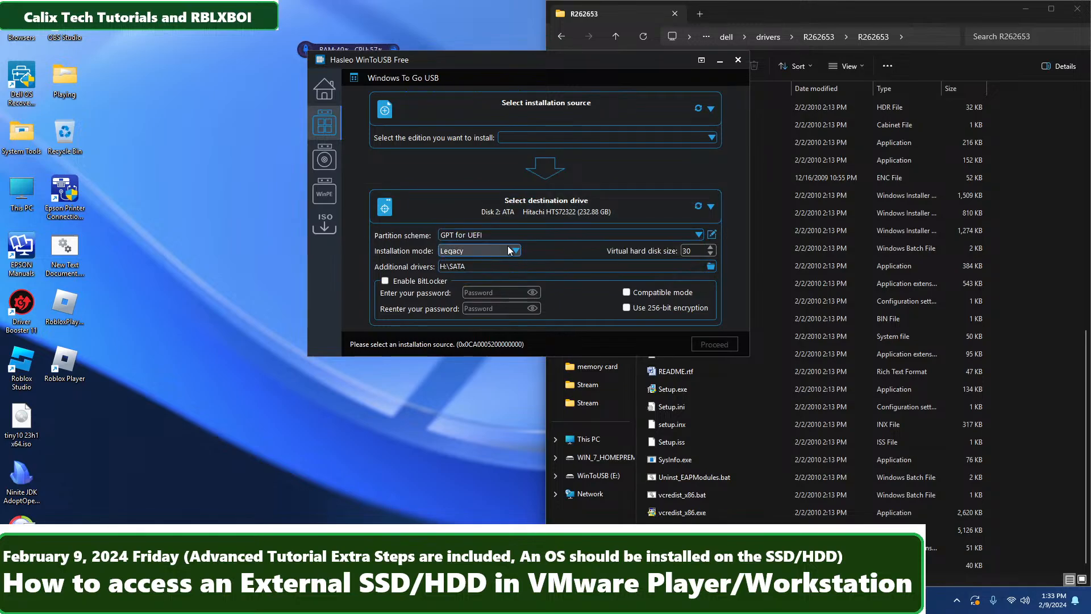
Set the destination drive's partition scheme to MBR for BIOS.
click(526, 232)
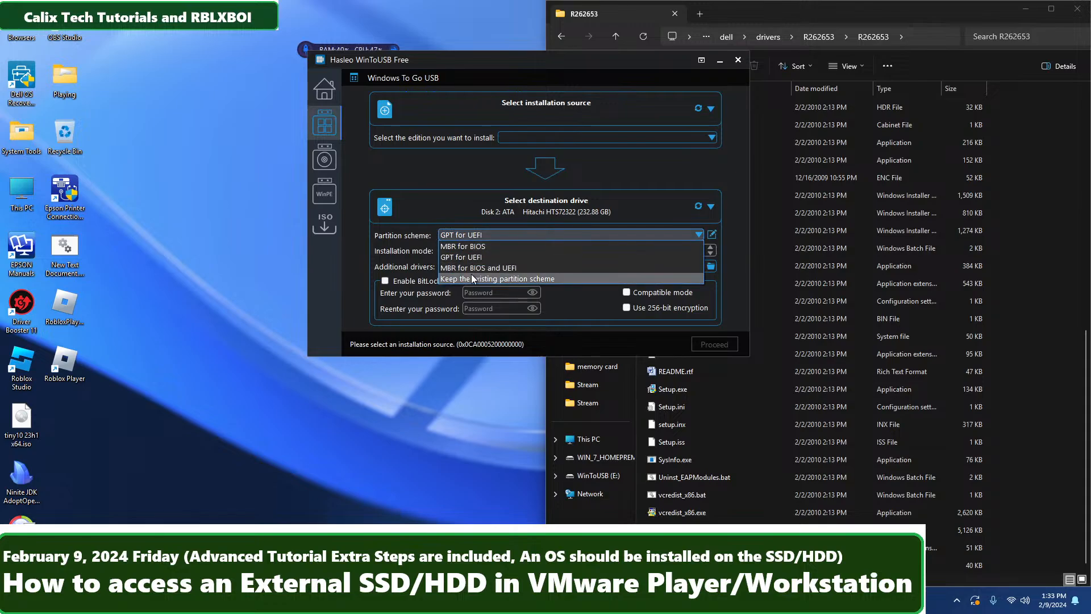
click(504, 267)
click(515, 236)
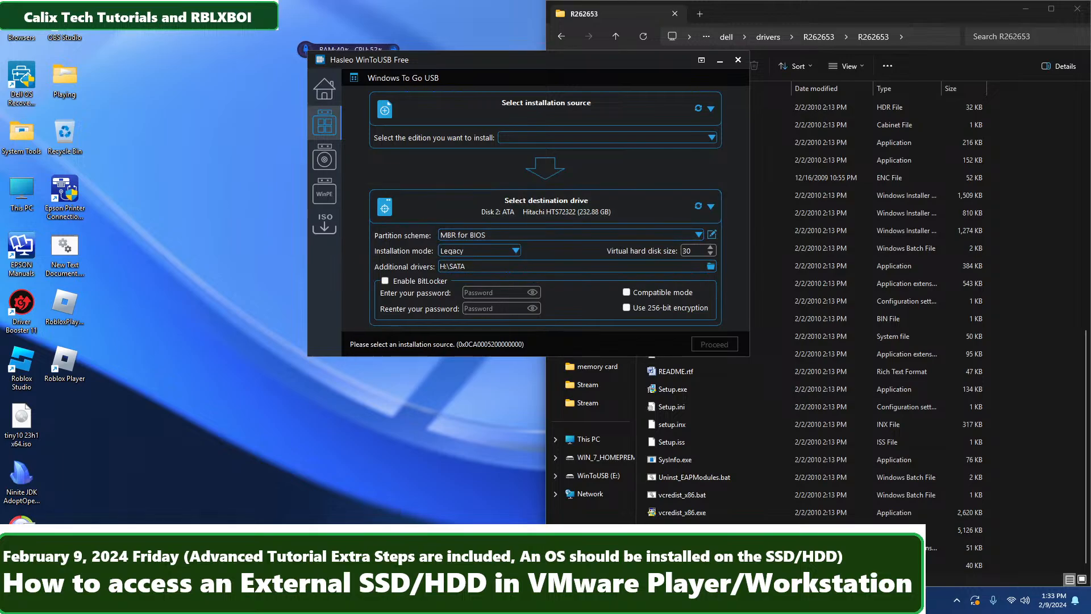
Search Windows for System Information and open the app.
key(super)
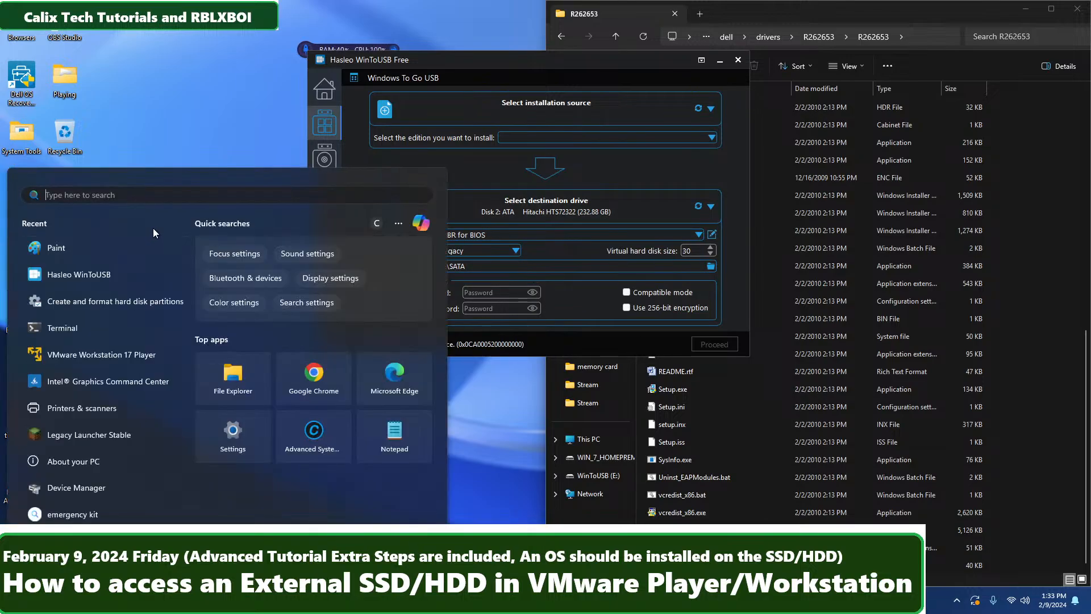
text(System )
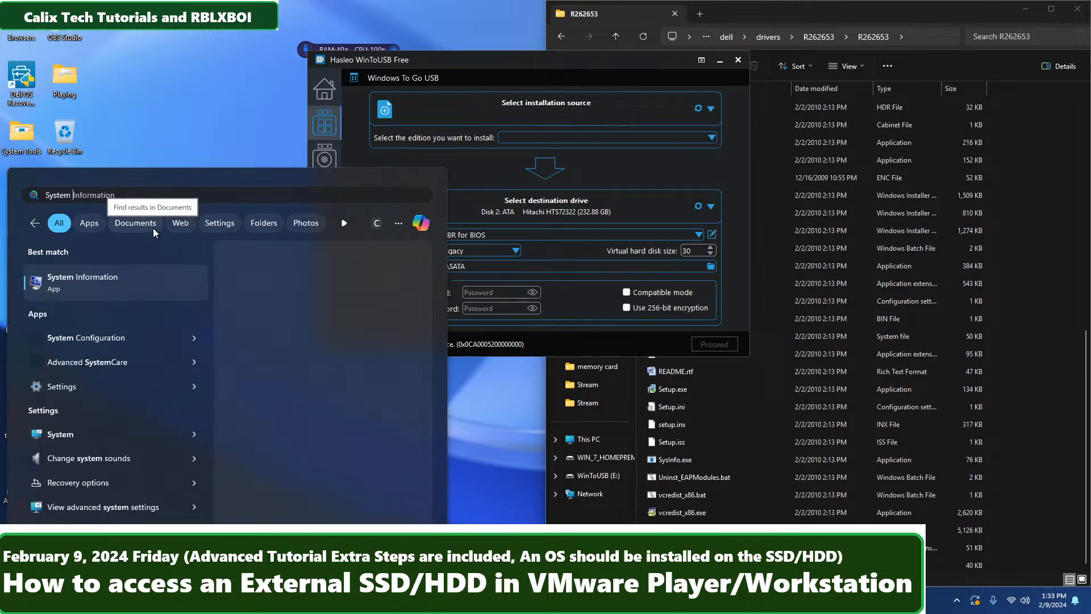
text(Infor)
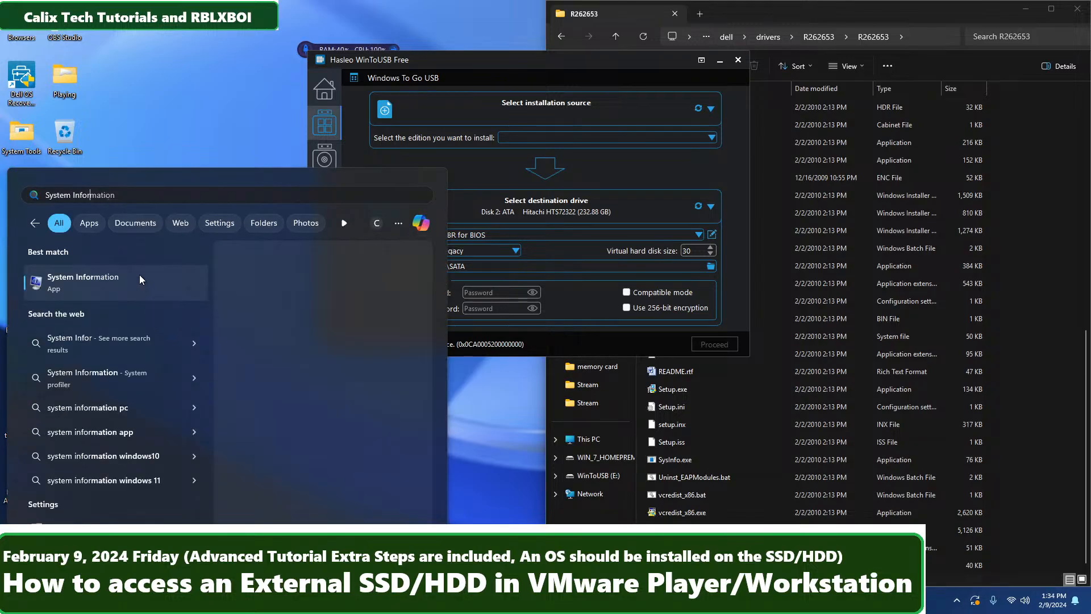
click(140, 279)
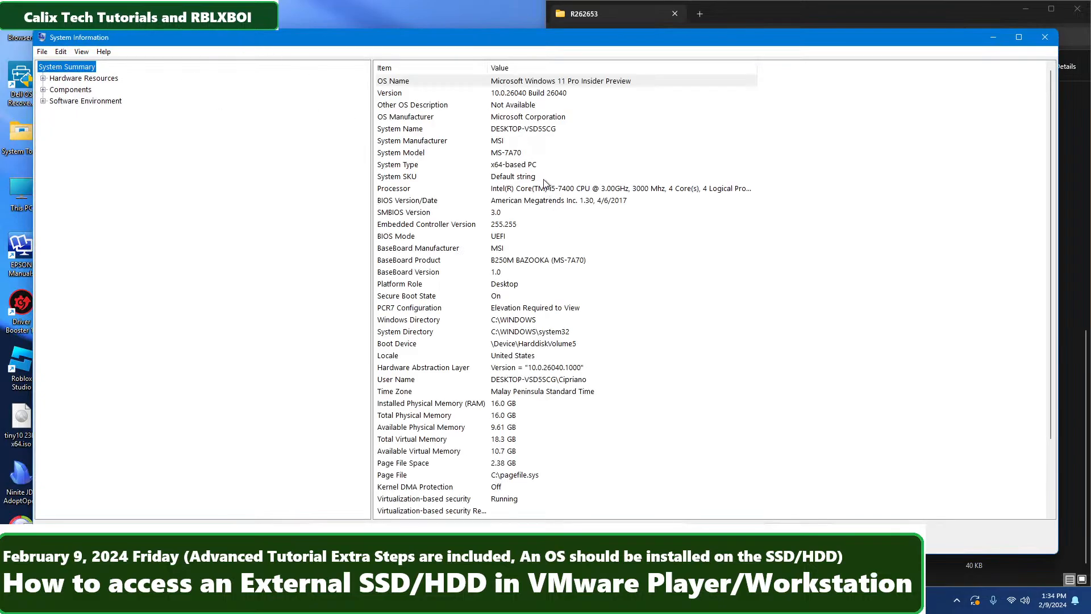
Review the OS, system model and BIOS version entries in the system summary, ending on BIOS Mode.
click(527, 84)
click(527, 94)
click(528, 116)
click(530, 128)
click(532, 152)
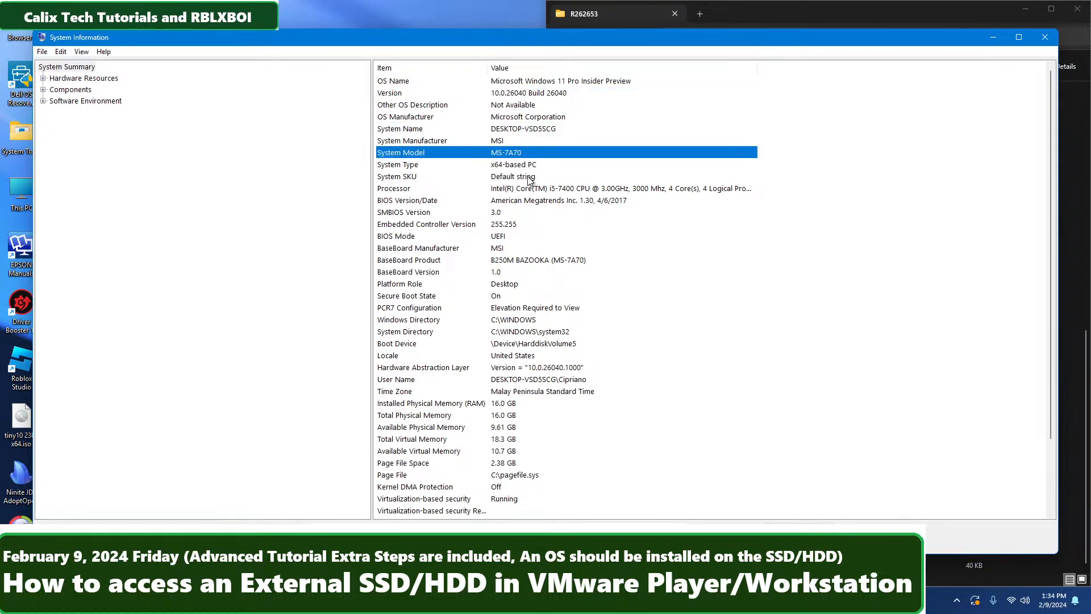
click(514, 200)
click(487, 235)
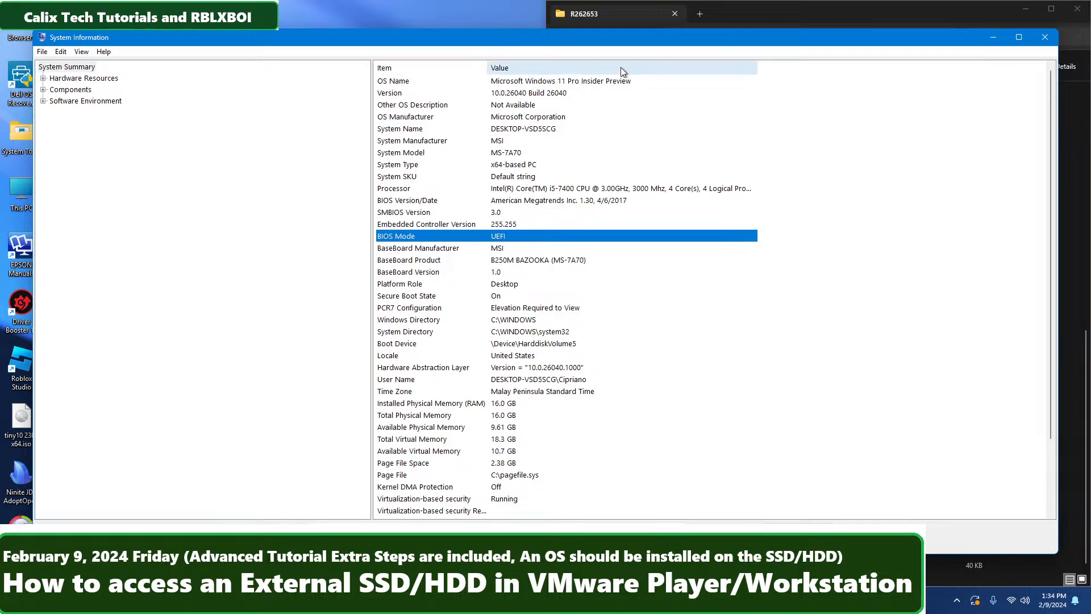
Arrange System Information and WinToUSB side by side and highlight the BIOS Mode entry.
key(super+Left)
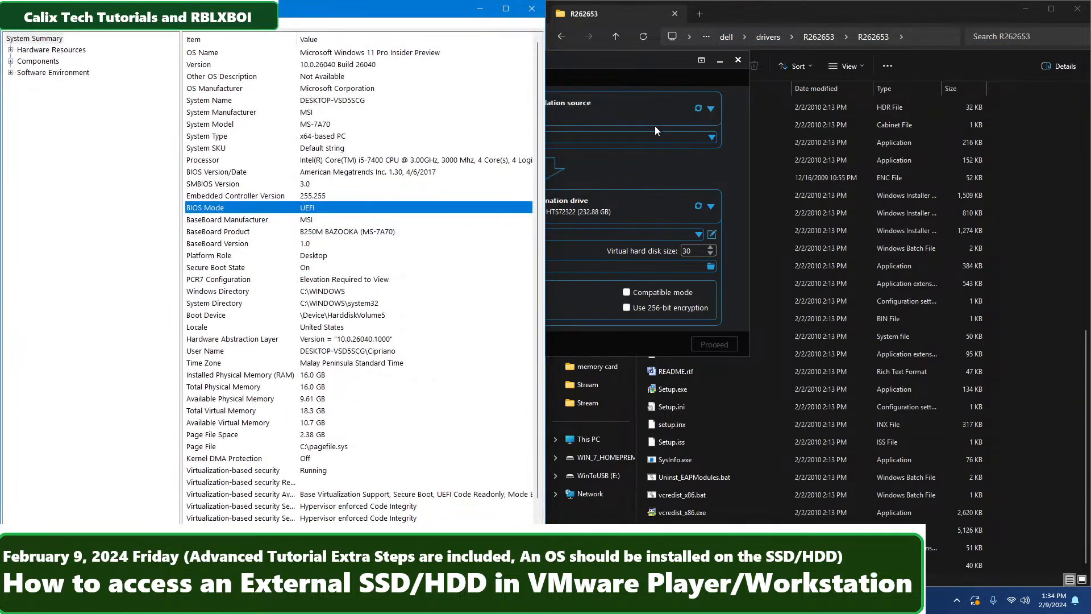
click(646, 69)
drag(697, 60, 952, 76)
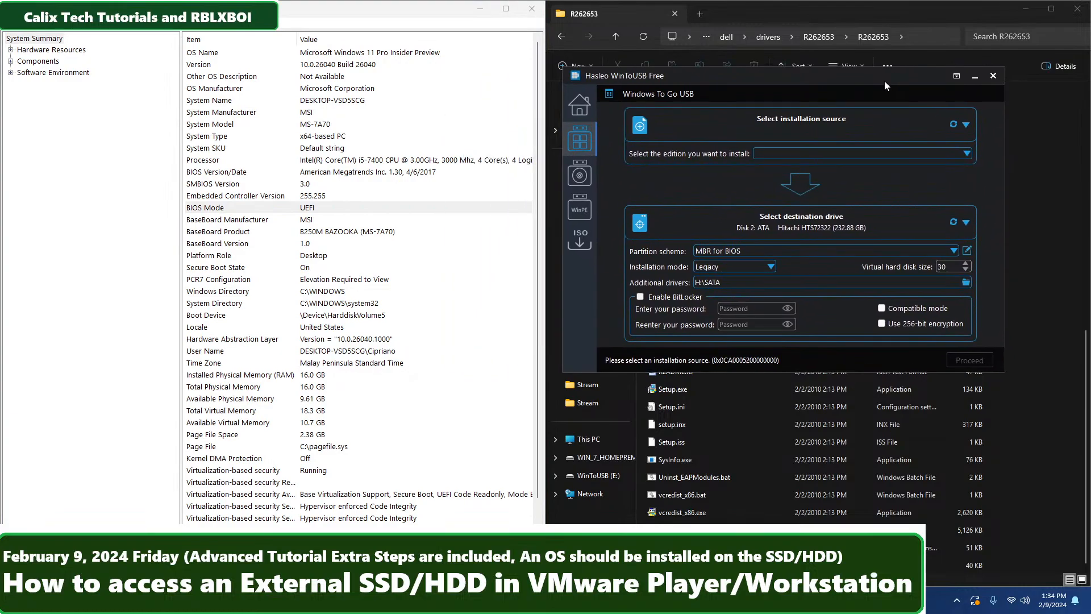
click(385, 220)
click(386, 208)
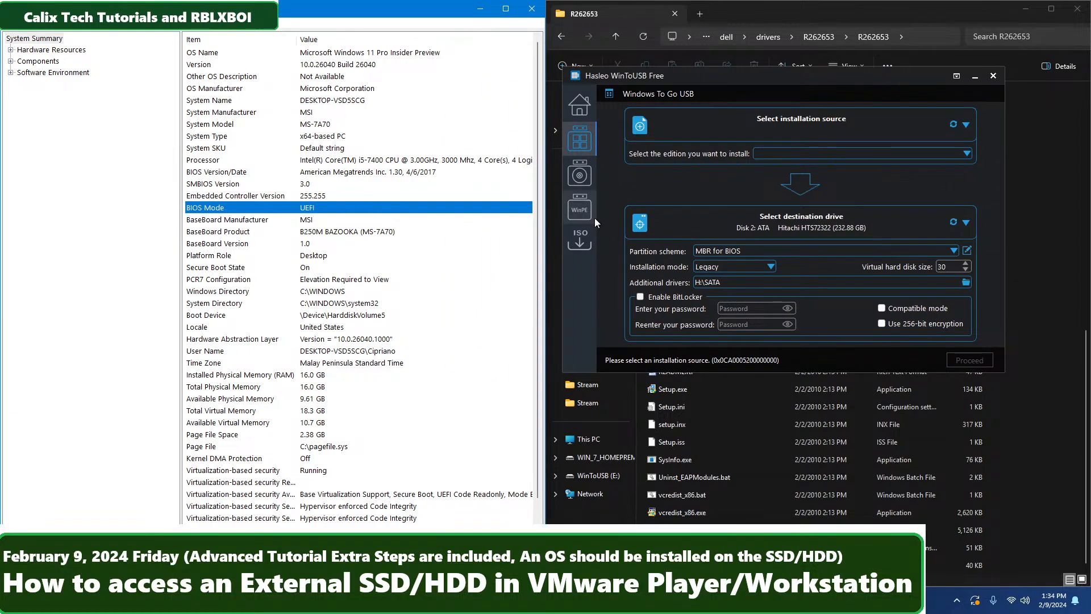
Compare WinToUSB's partition scheme and installation mode options with the computer's BIOS Mode, keeping MBR for BIOS and Legacy.
click(744, 251)
click(756, 263)
click(756, 264)
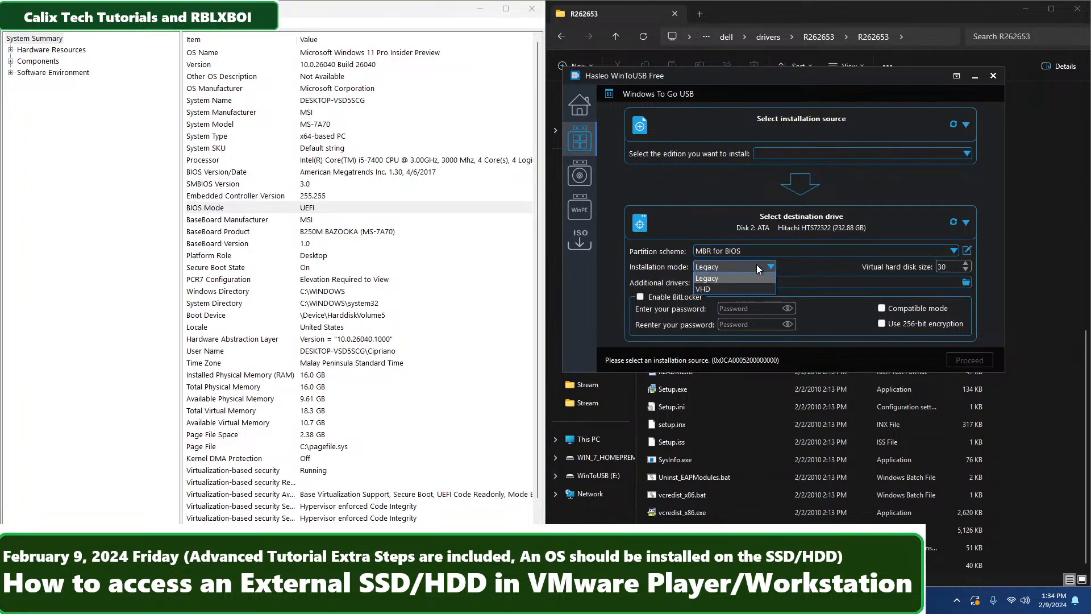
click(756, 264)
click(742, 249)
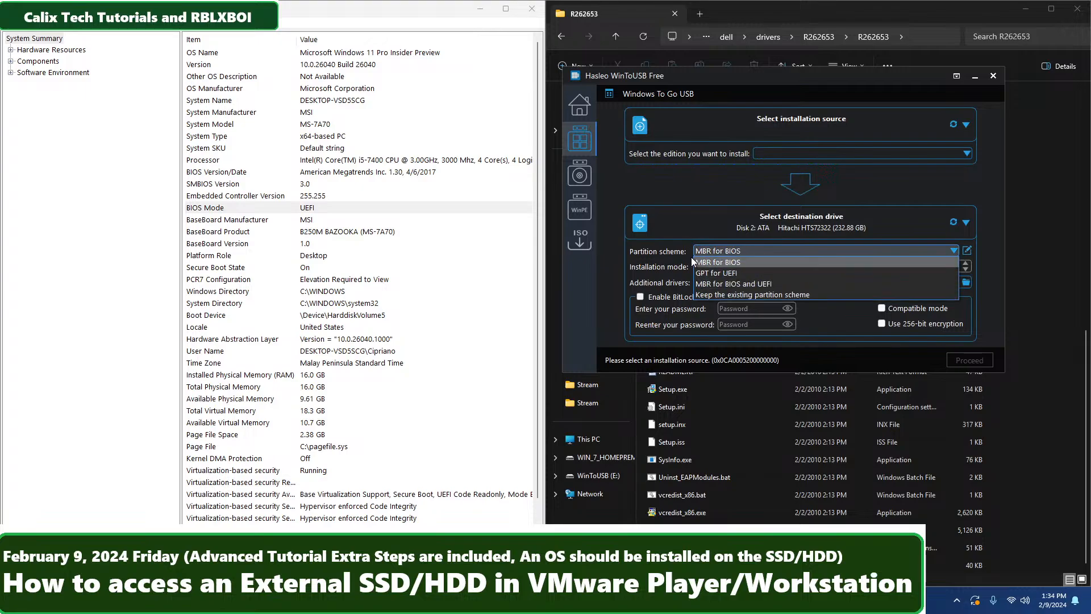
click(702, 263)
click(274, 211)
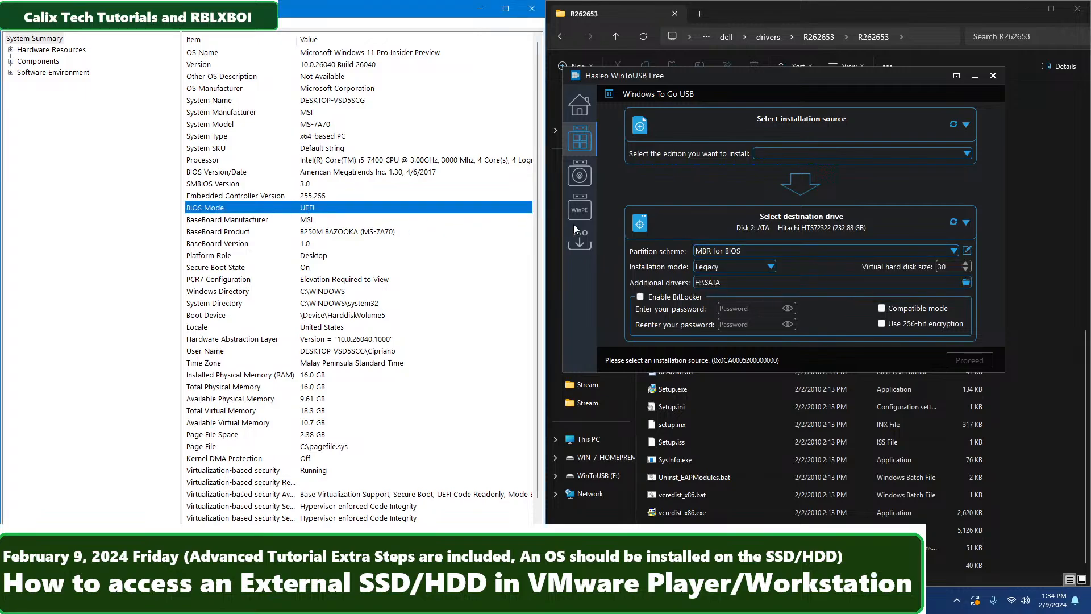
click(725, 242)
click(720, 251)
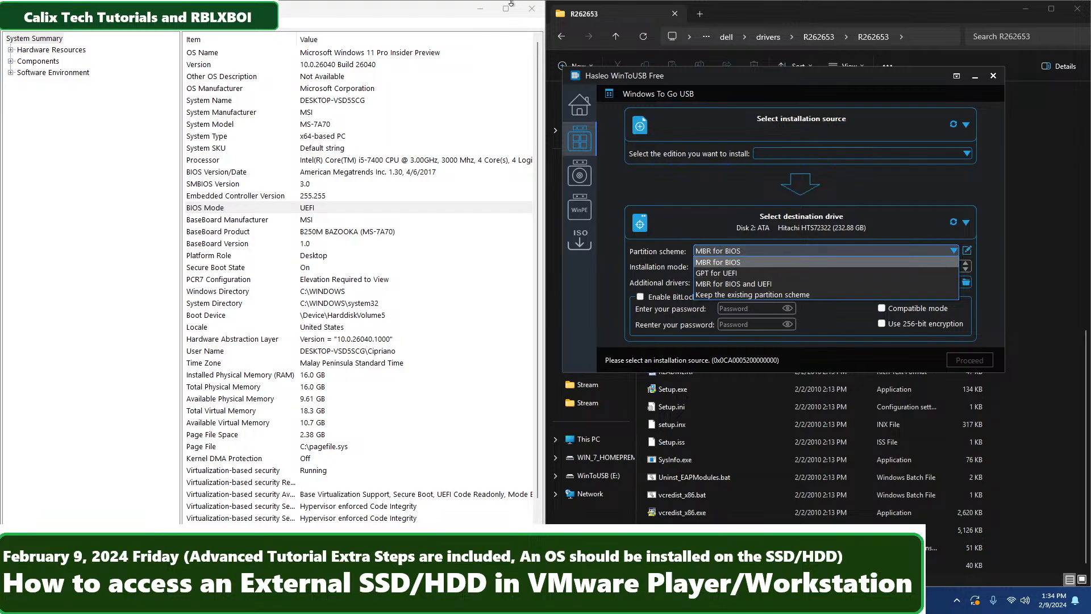
Recheck the entries around BIOS Mode in the system summary and close System Information.
click(427, 362)
click(310, 160)
click(328, 243)
click(328, 220)
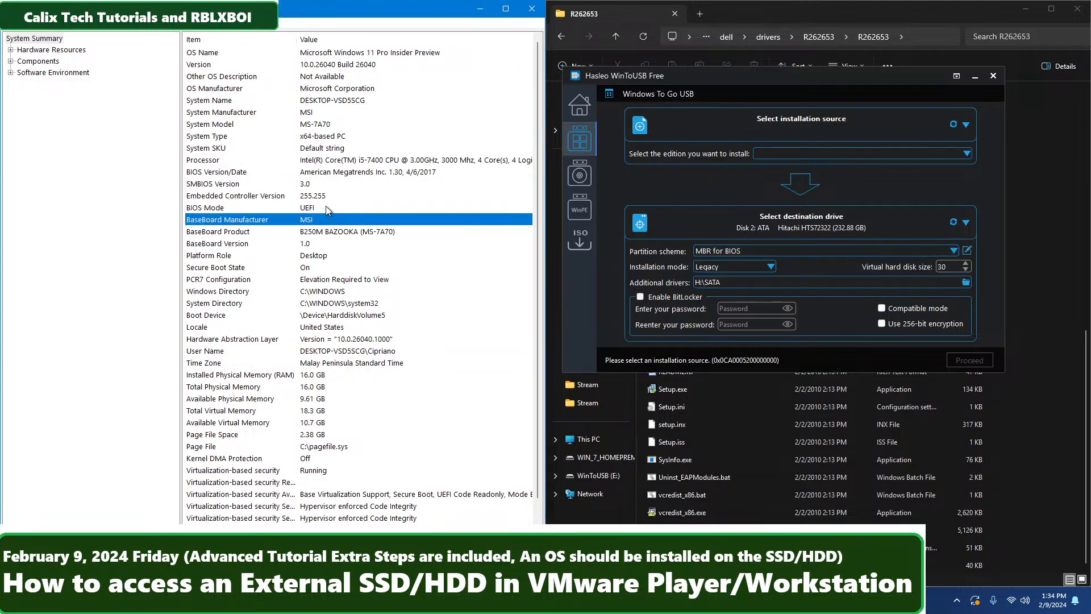
click(532, 9)
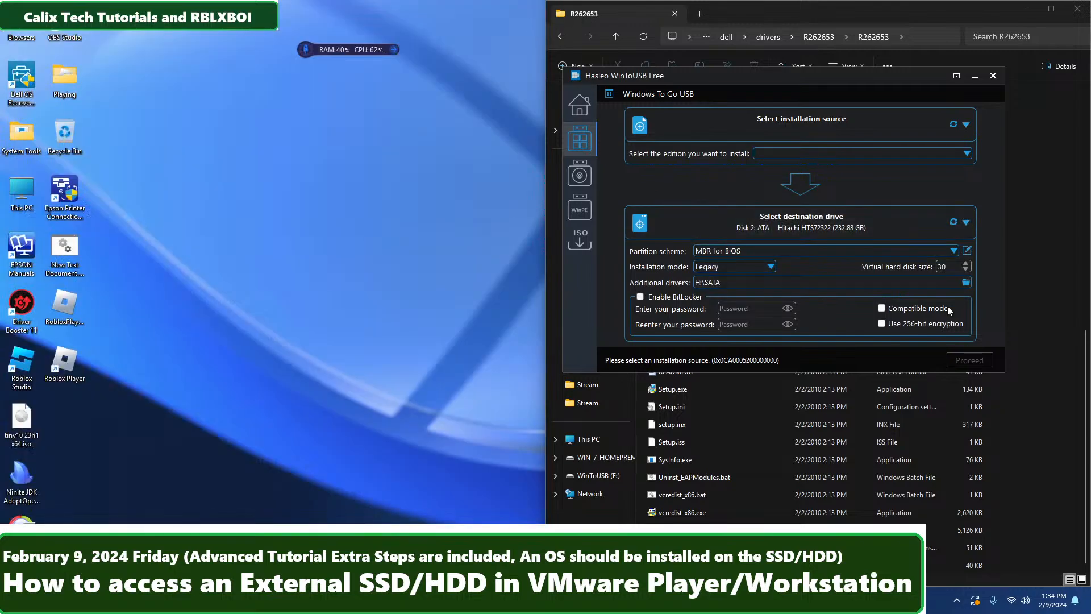
Open the image file browser for the installation source, dismiss it without choosing a file and close WinToUSB.
click(963, 134)
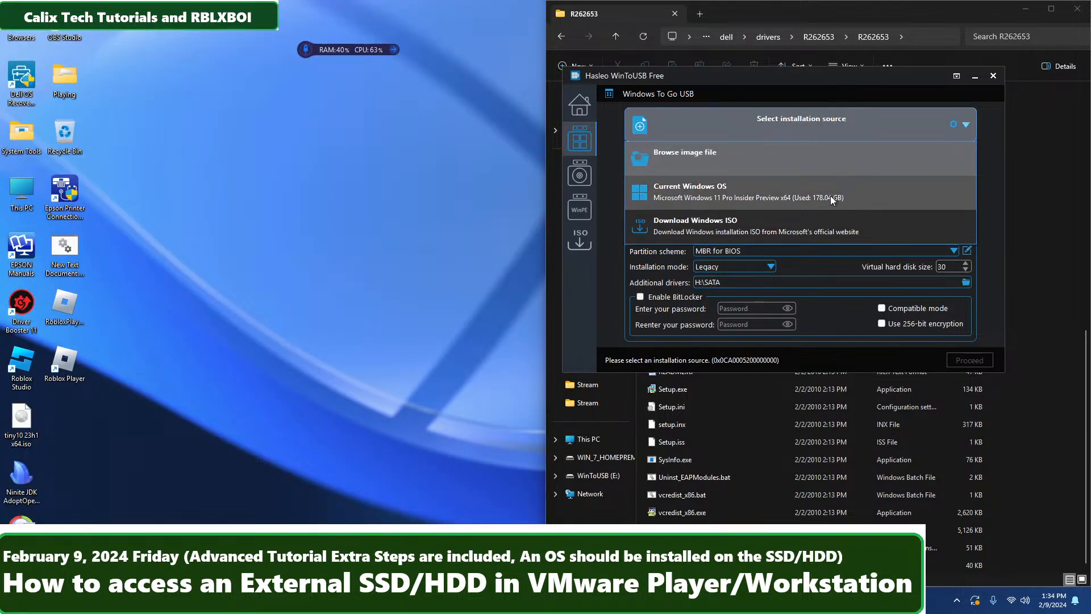
click(812, 165)
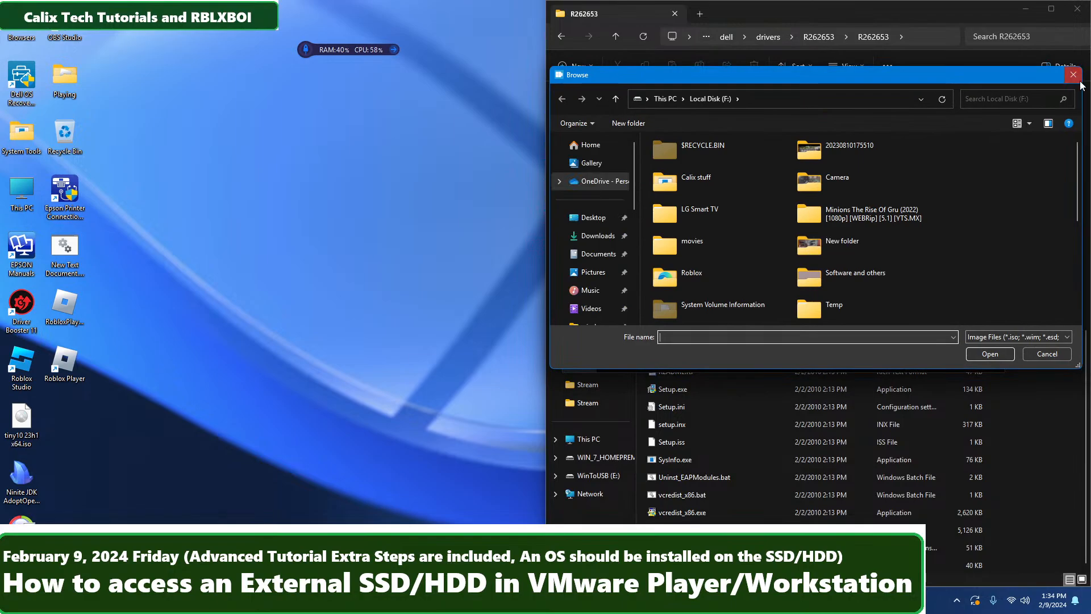
click(1077, 74)
click(994, 76)
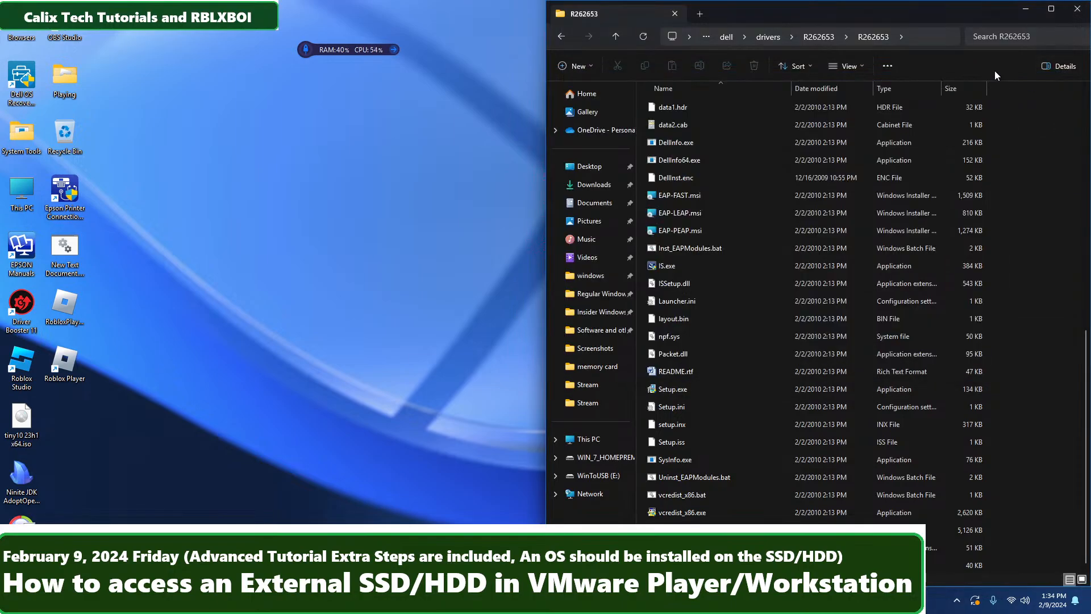
Launch VMware Workstation Pro as administrator and maximize its window.
key(super)
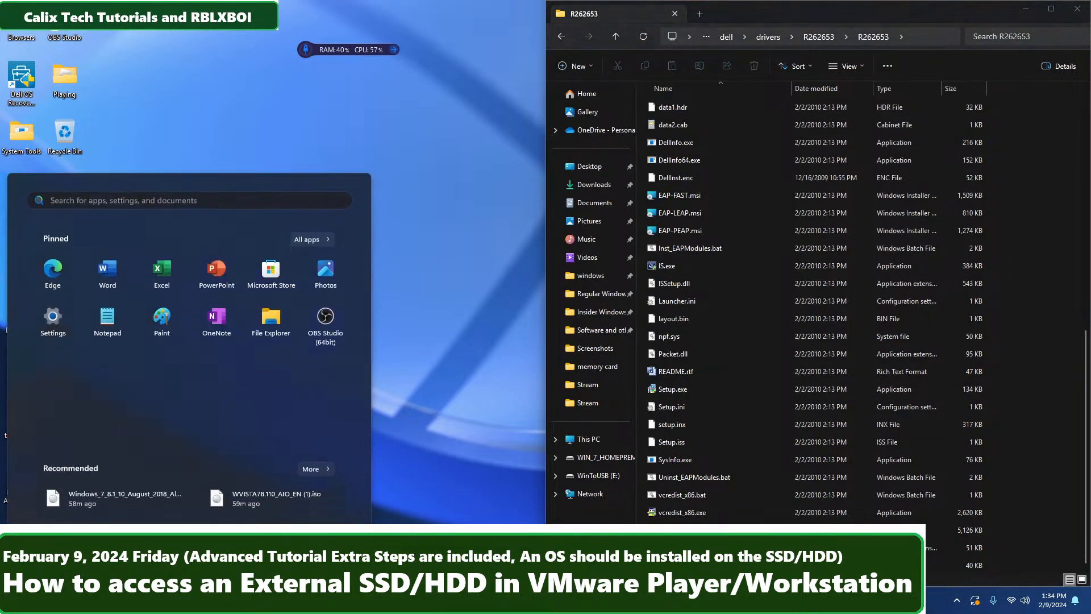
click(193, 199)
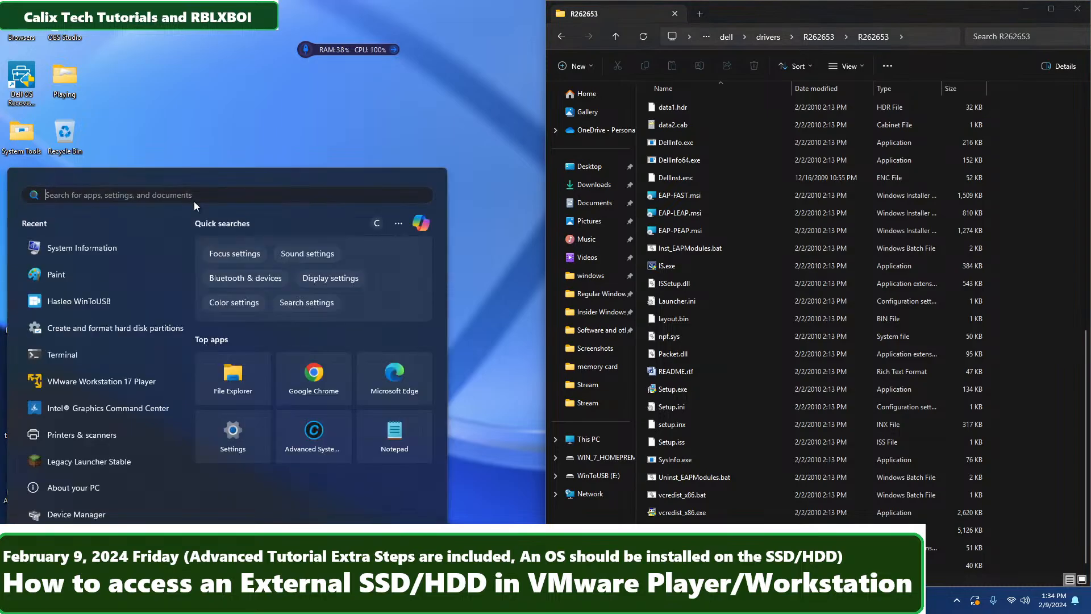
text(Vmware)
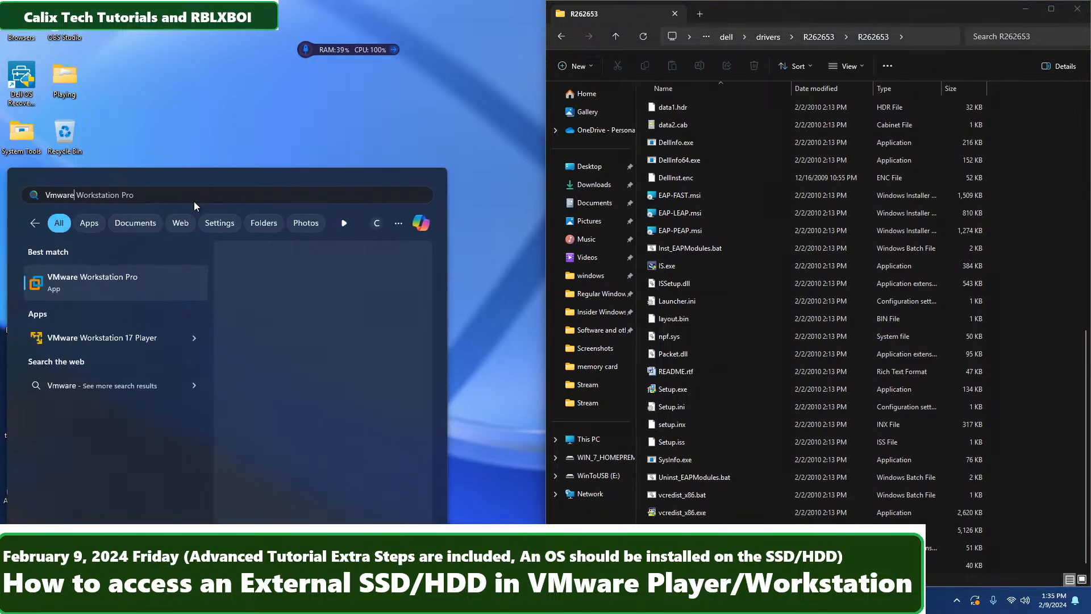
right_click(134, 291)
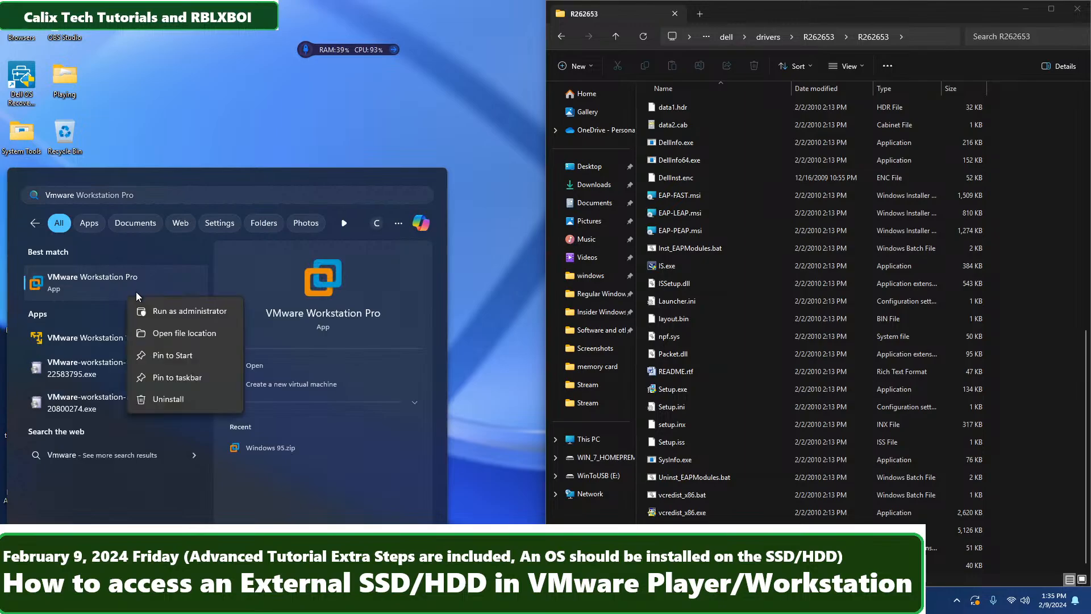
click(182, 311)
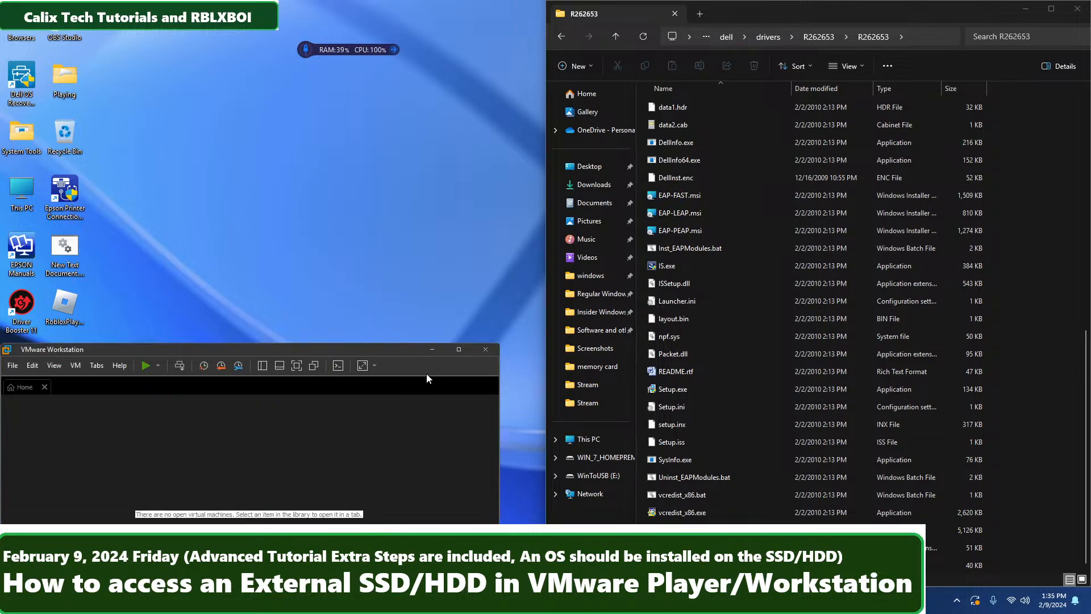
click(458, 350)
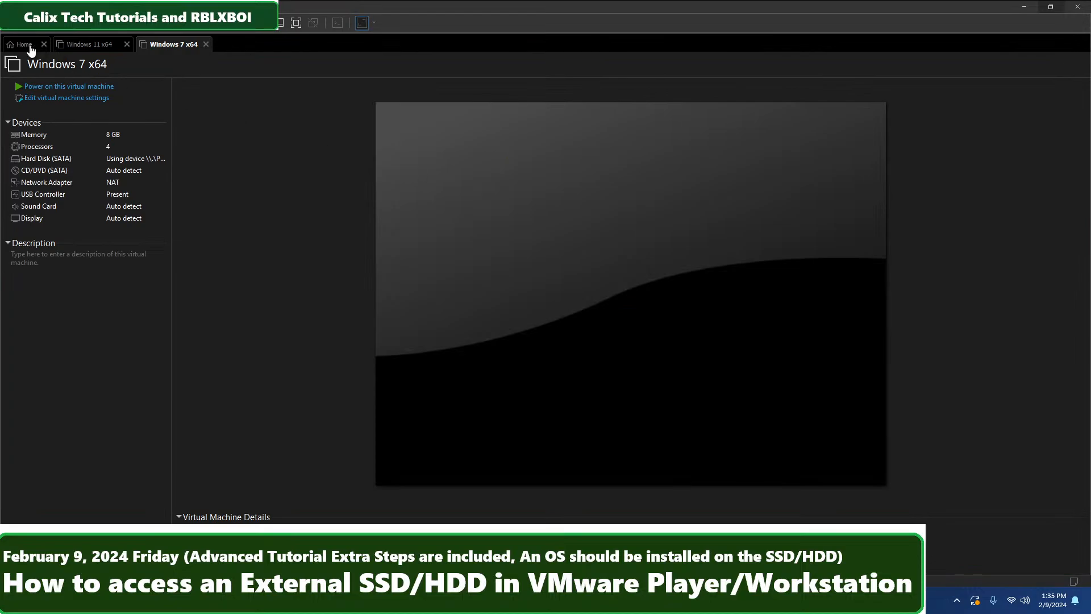
Remove the existing SATA hard disk in the Windows 7 x64 virtual machine's hardware settings.
click(26, 45)
click(153, 49)
key(ctrl+d)
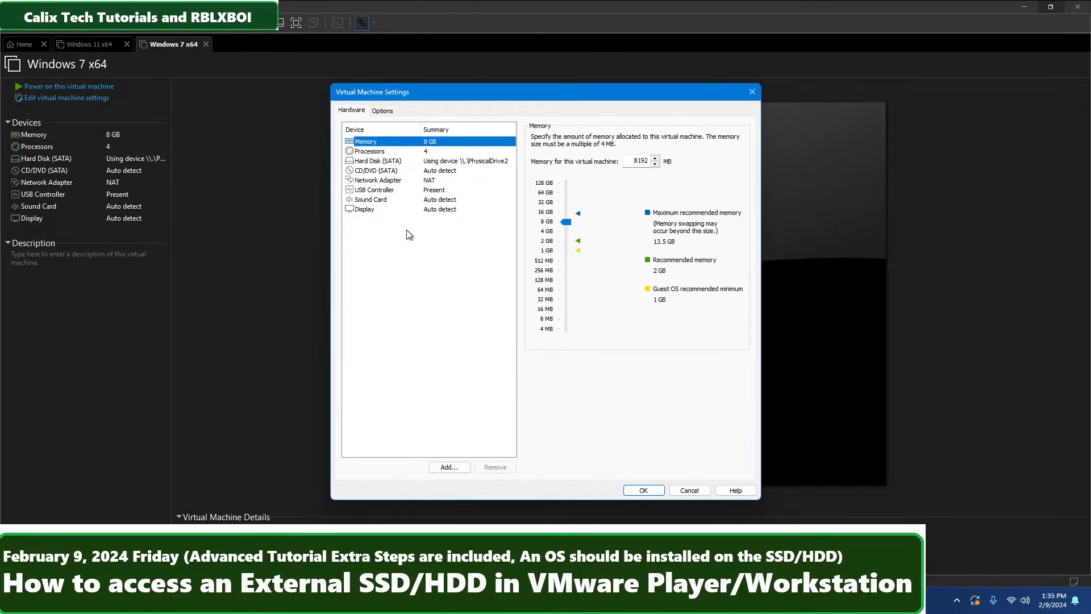
click(433, 162)
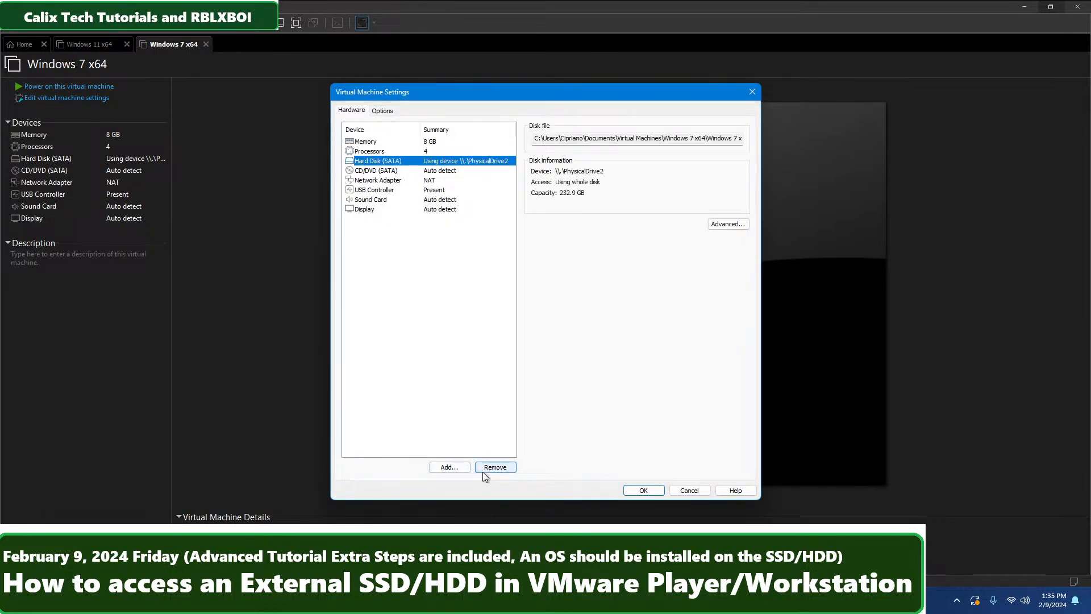
click(484, 469)
Begin adding a new hard disk to the virtual machine and set its virtual disk type to SATA.
click(446, 467)
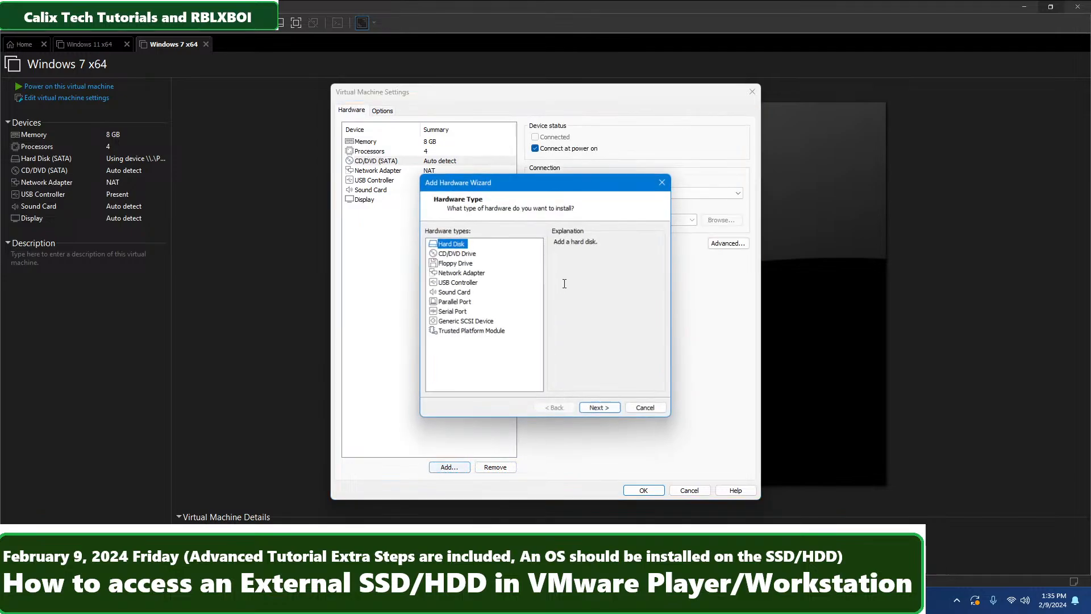
click(600, 407)
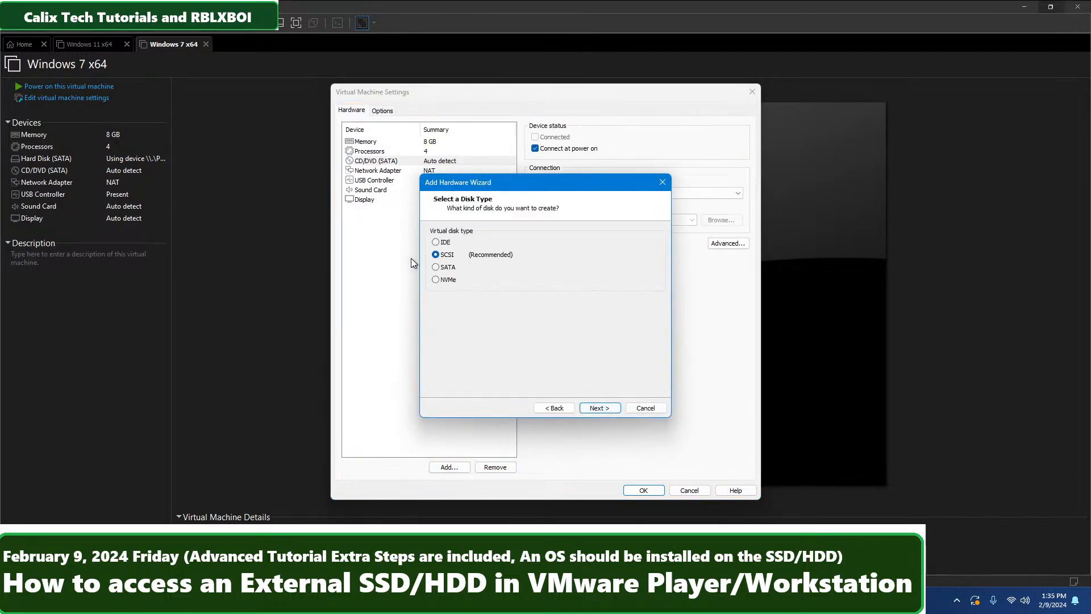
click(442, 267)
click(446, 247)
click(448, 255)
click(438, 267)
click(606, 408)
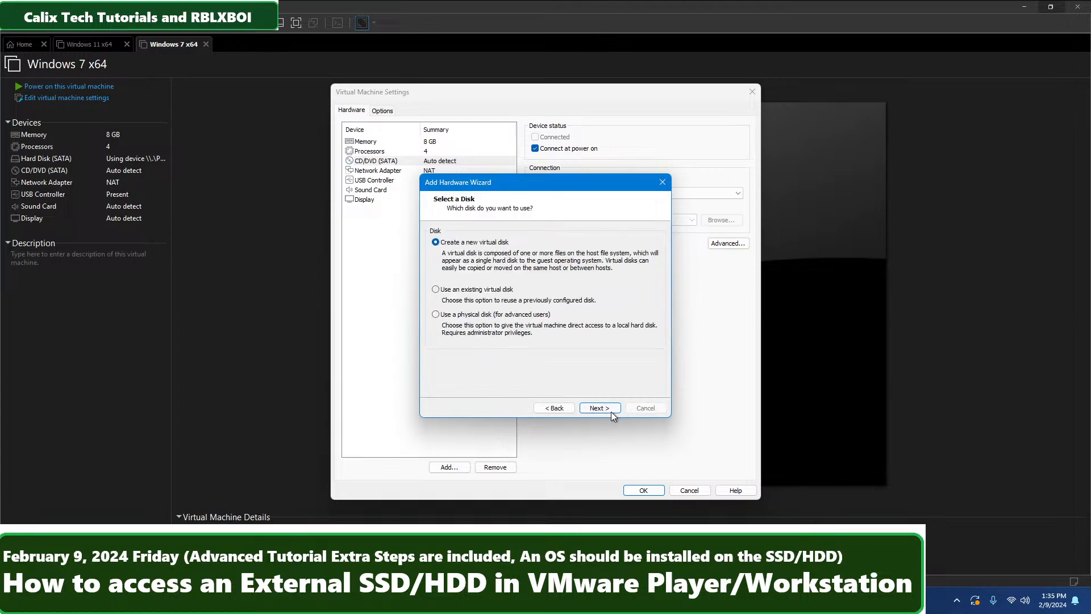
Choose to use a physical disk and select PhysicalDrive0 from the available devices.
click(511, 315)
click(601, 408)
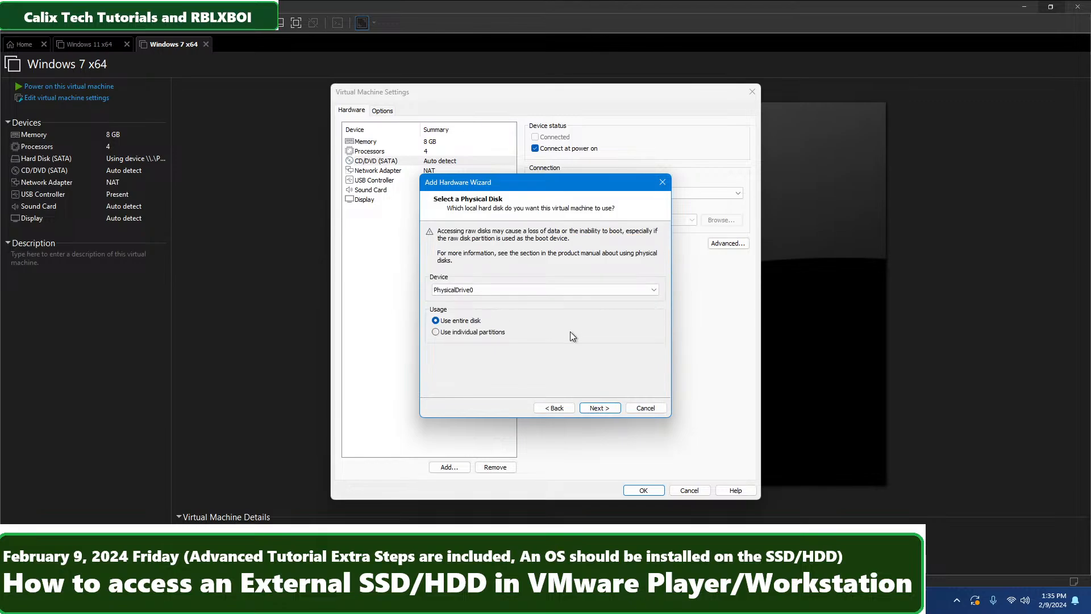
click(569, 288)
click(583, 288)
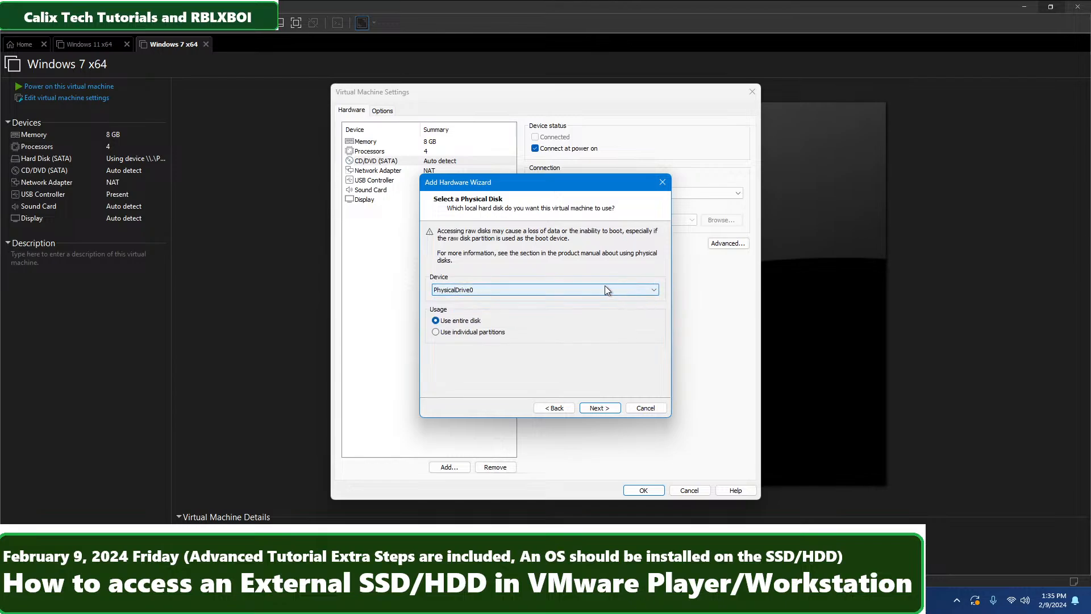
click(493, 290)
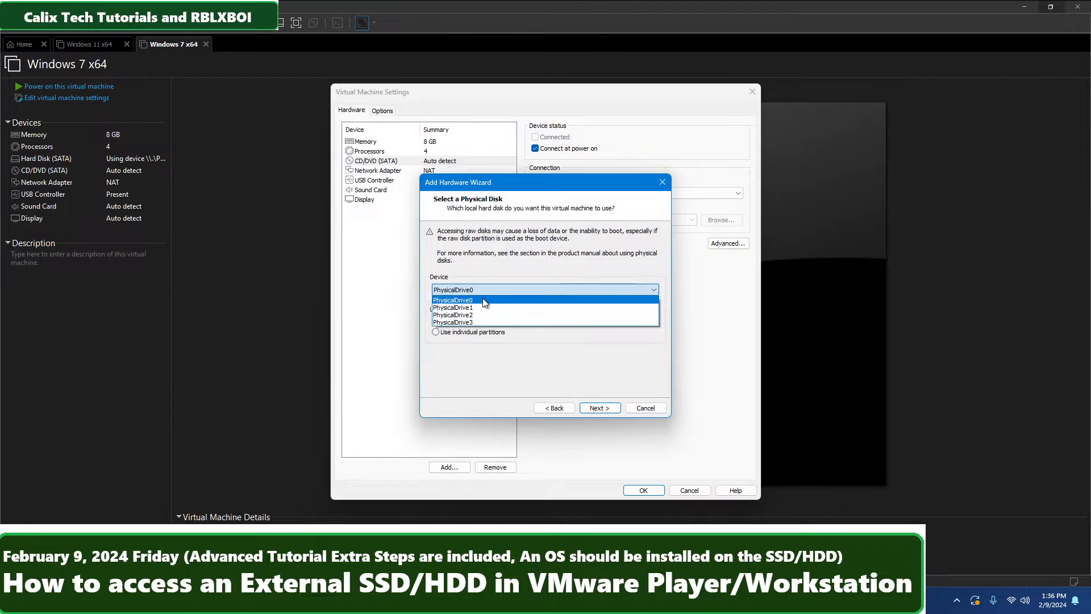
click(480, 299)
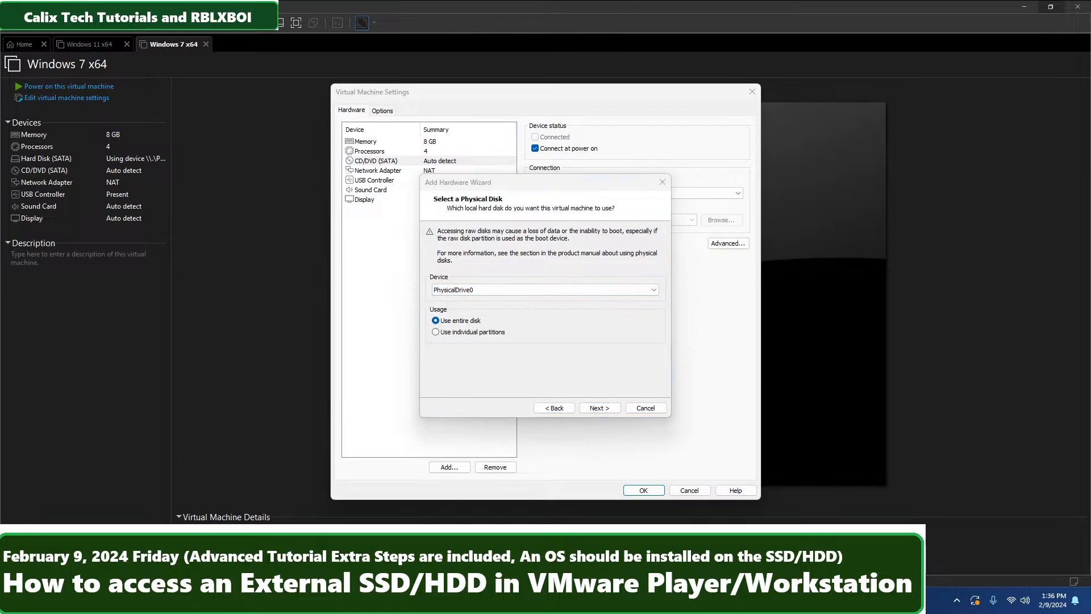
Search Windows for the disk partition management tool and open Disk Management.
key(super+s)
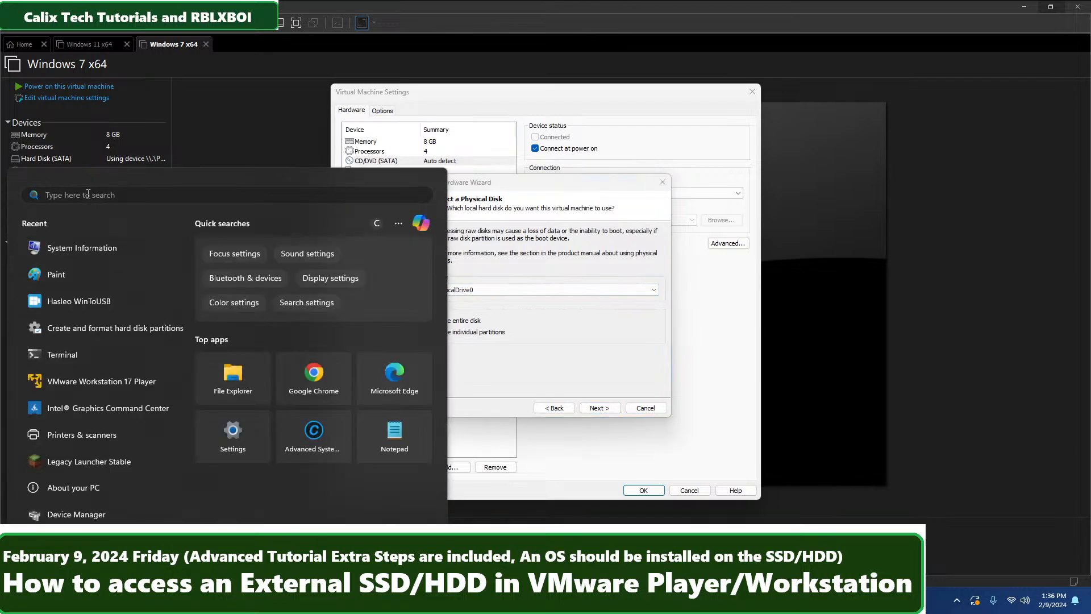
text(Disk)
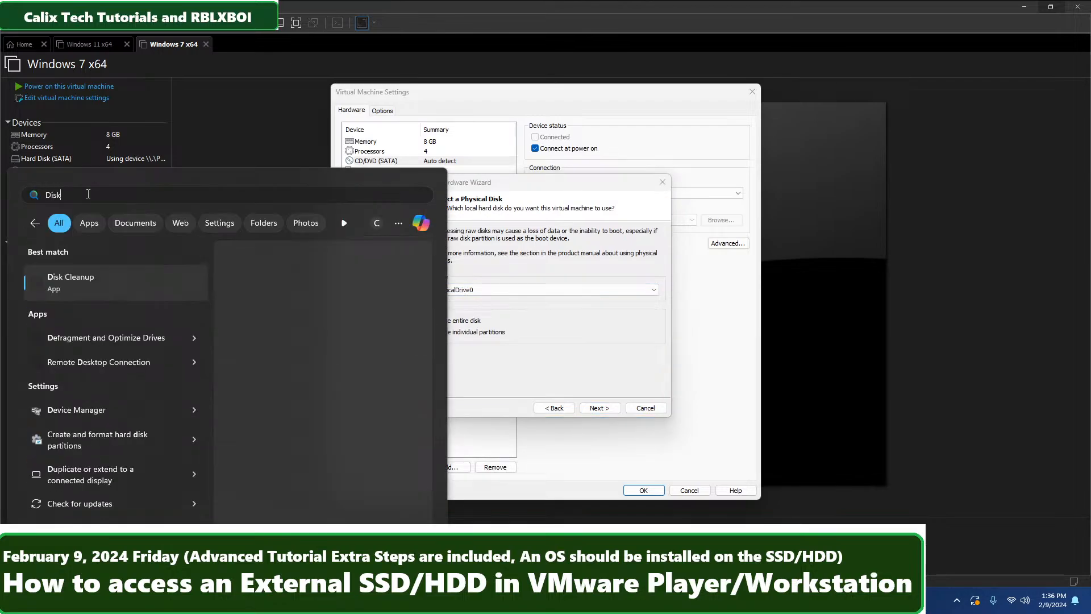
text( manf)
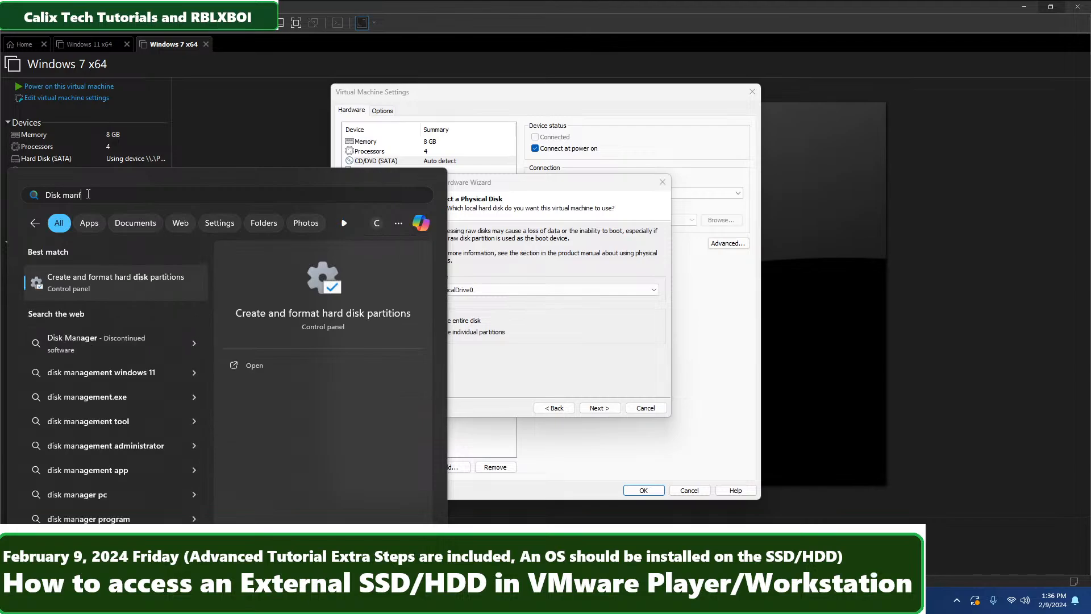
text(e)
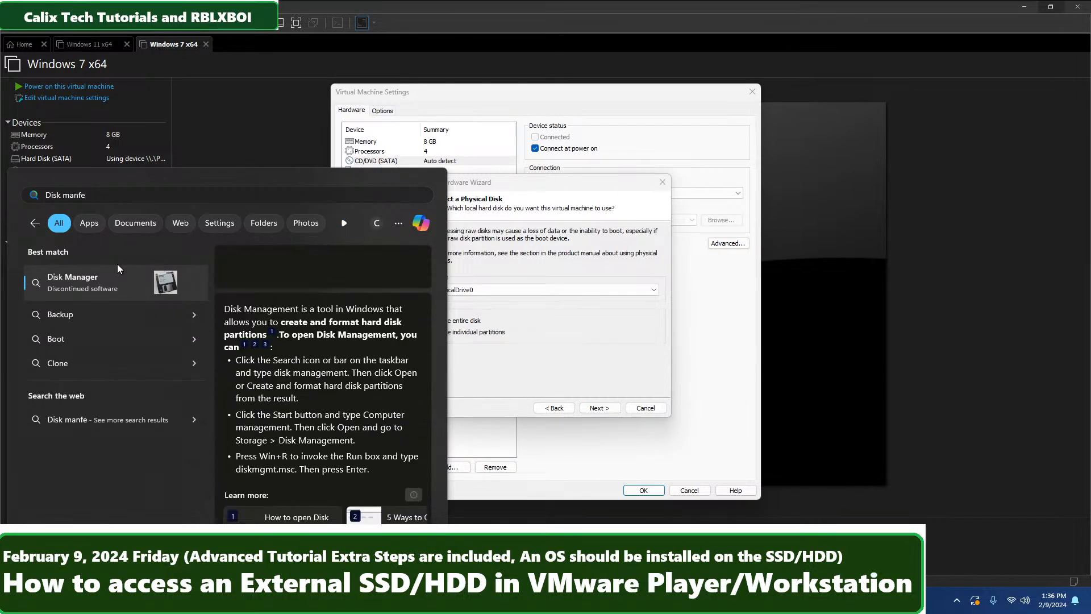
key(BackSpace)
key(BackSpace)
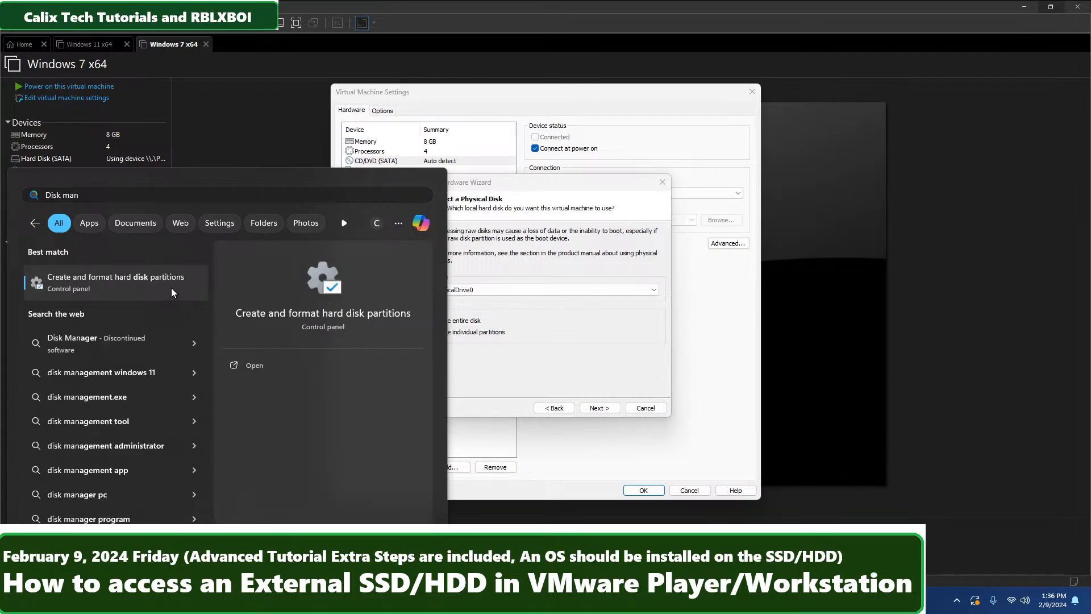
click(128, 284)
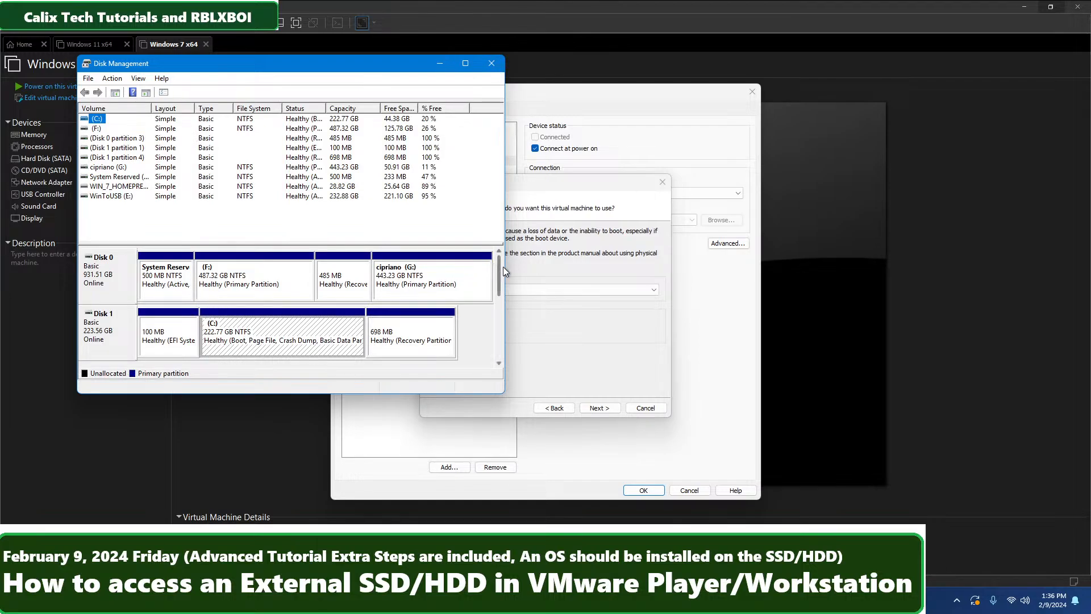
Check in Disk Management which disk number holds the WinToUSB (E:) volume, keeping the hardware wizard in view.
click(221, 289)
click(182, 281)
click(358, 270)
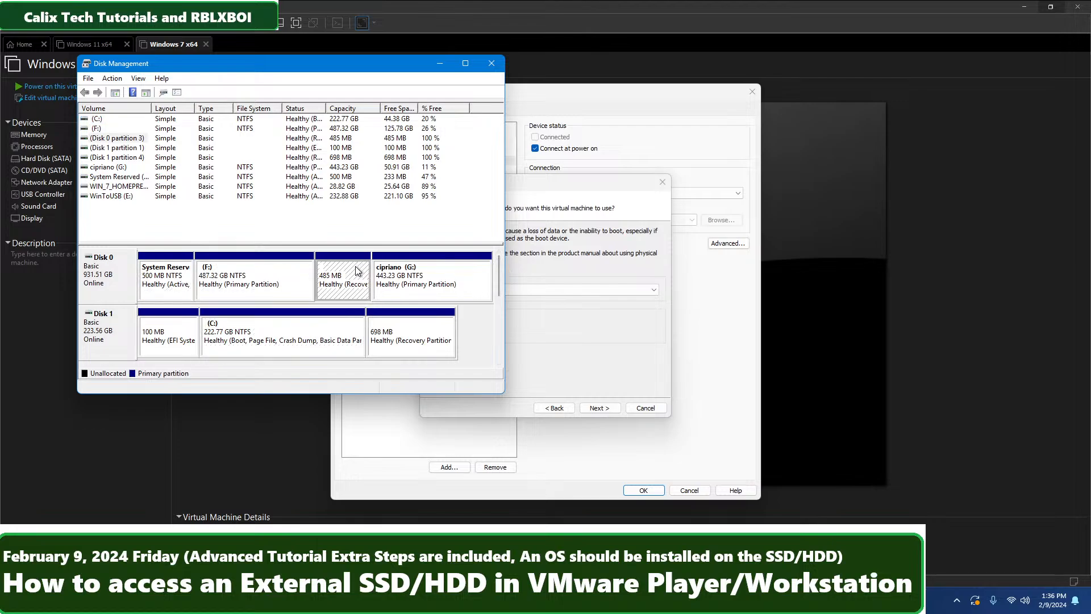
click(431, 276)
click(124, 196)
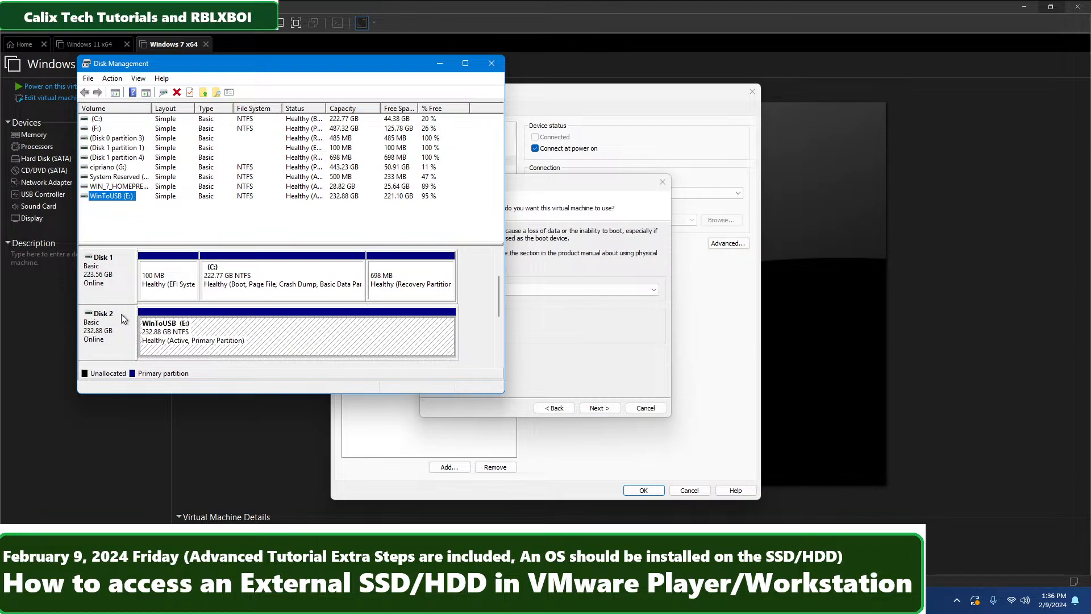
drag(356, 63, 968, 108)
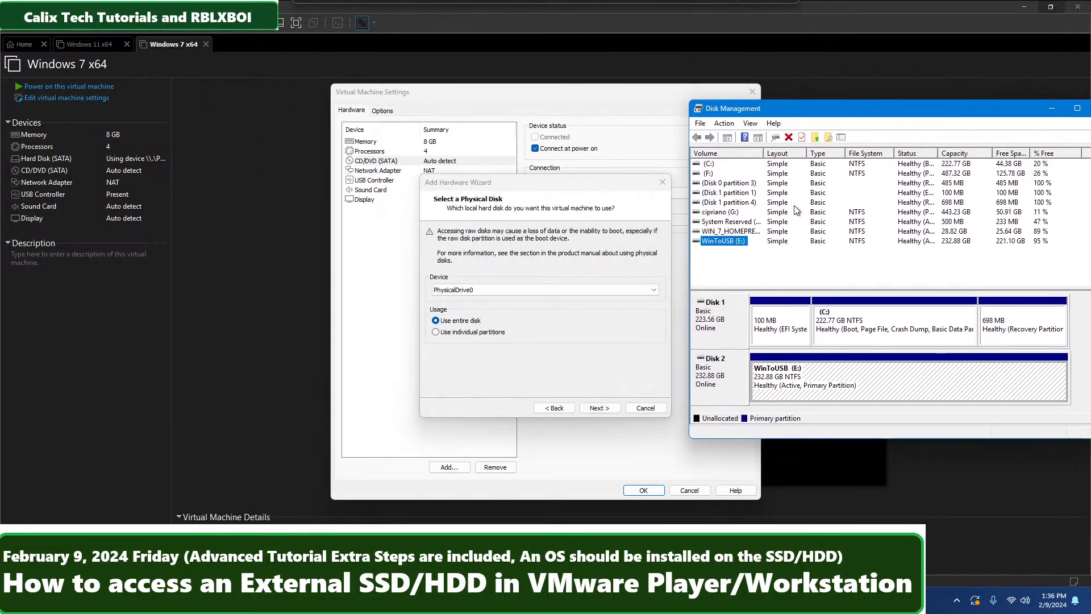
Choose PhysicalDrive2 with the entire disk in use, finish adding the hard disk, and save the virtual machine settings.
click(545, 289)
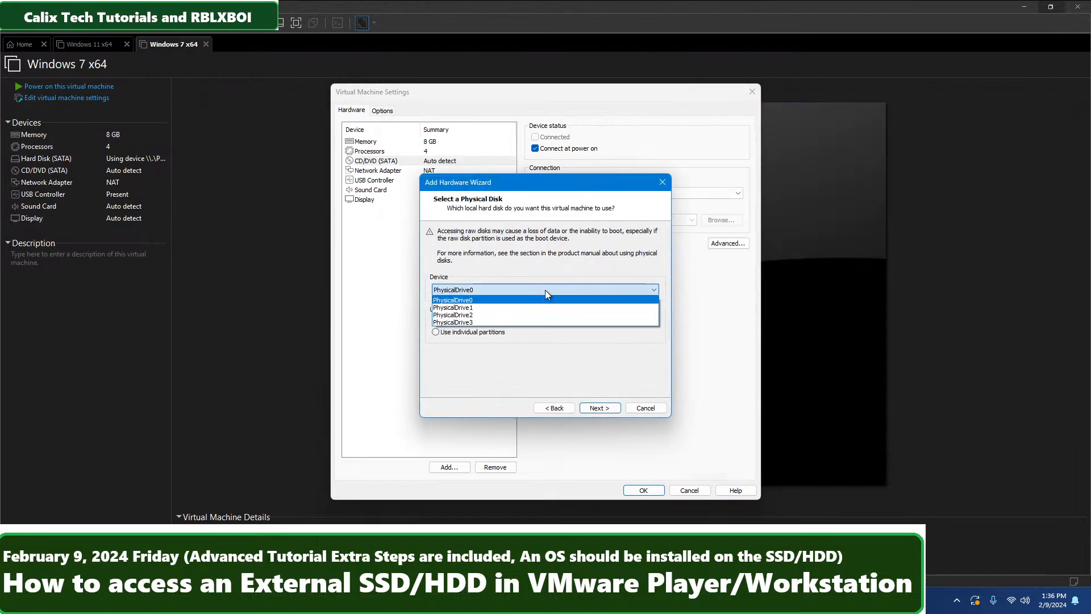
click(469, 316)
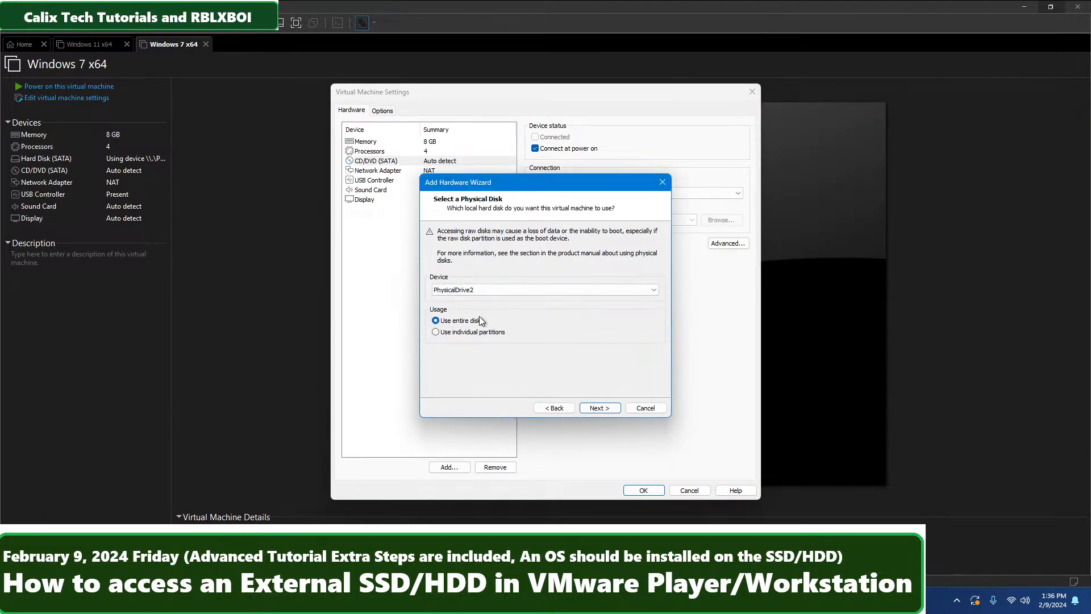
click(609, 407)
click(600, 408)
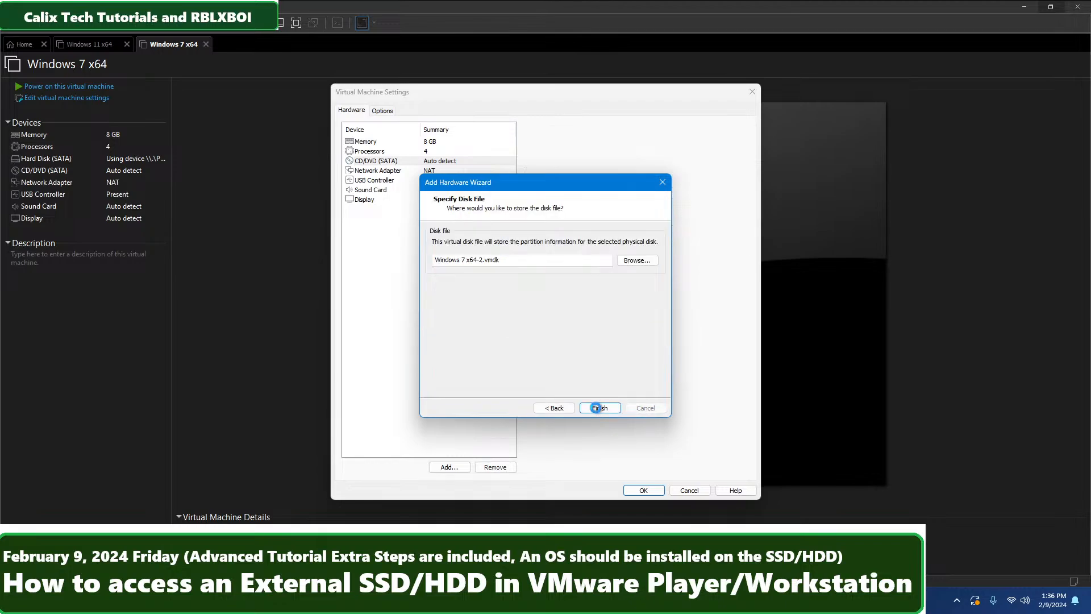
click(643, 489)
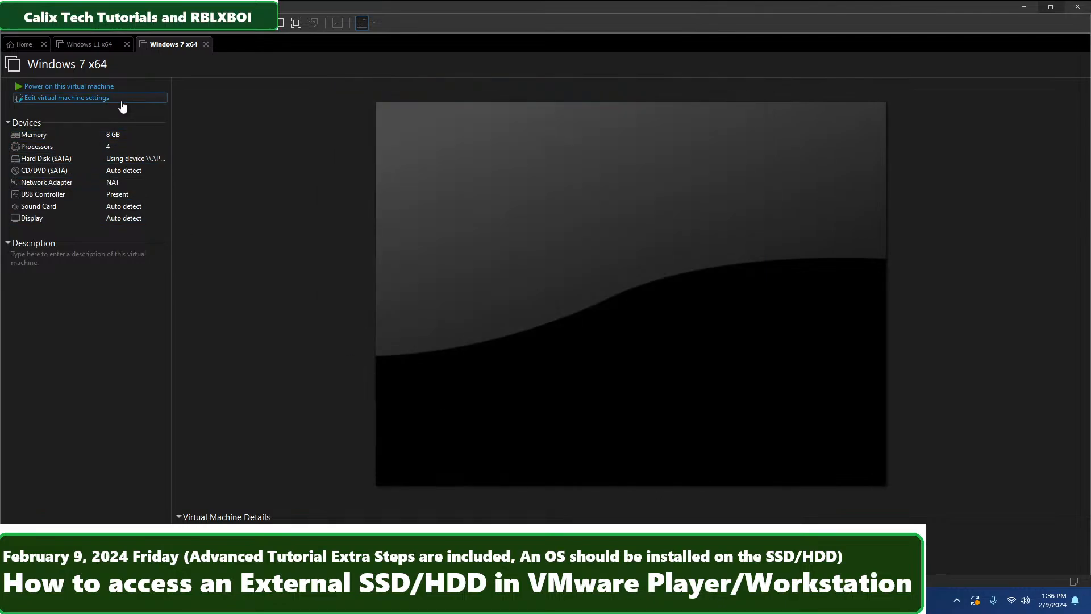
Power on the Windows 7 x64 virtual machine, declining to connect sata0:1 at every power-on, and show it full screen.
click(659, 402)
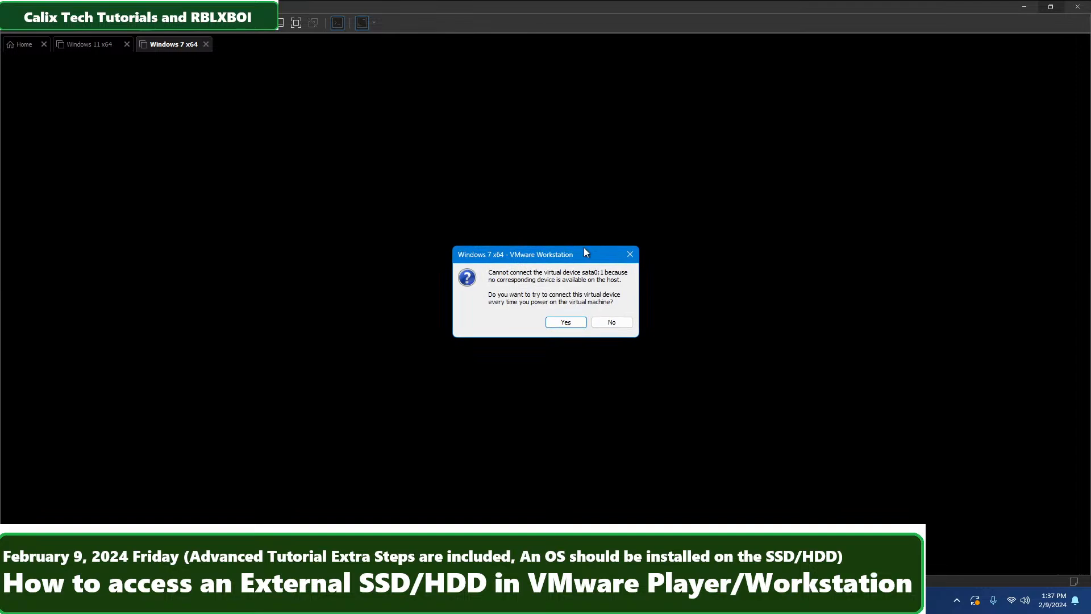
click(600, 321)
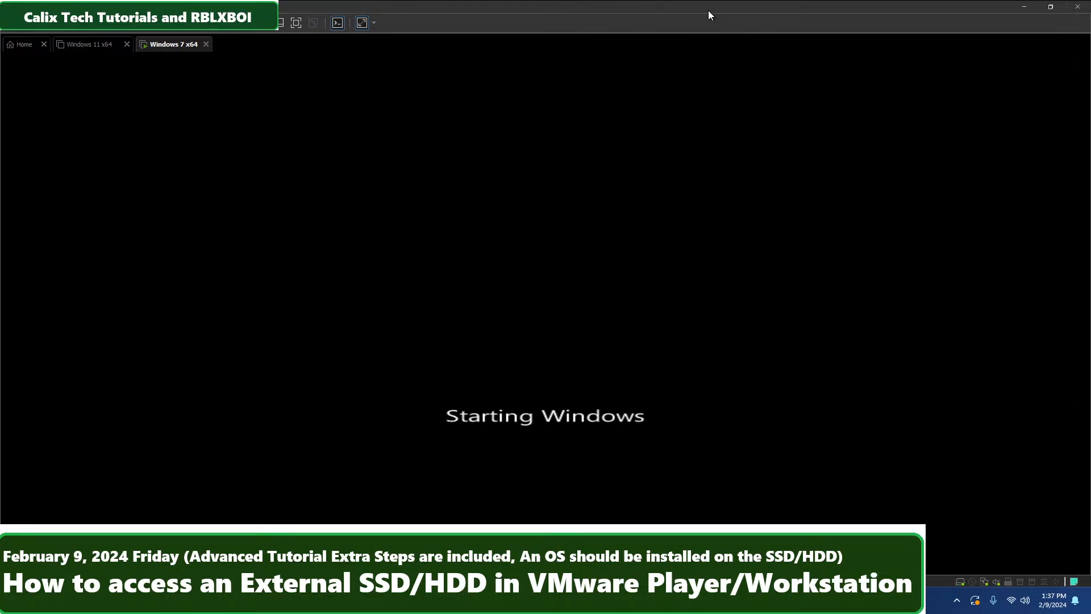
drag(709, 14, 546, 161)
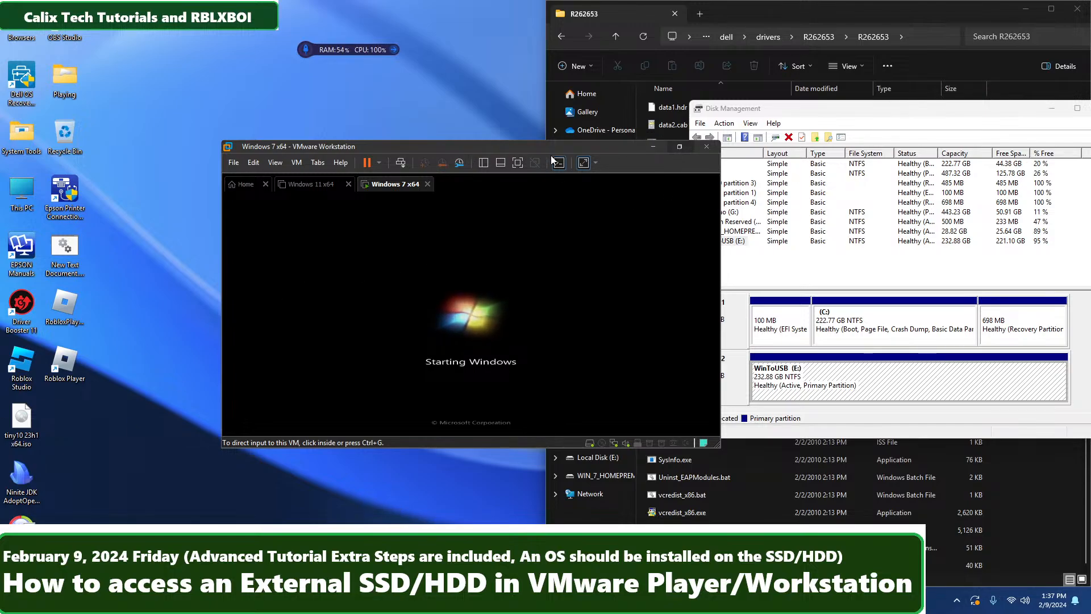
click(517, 163)
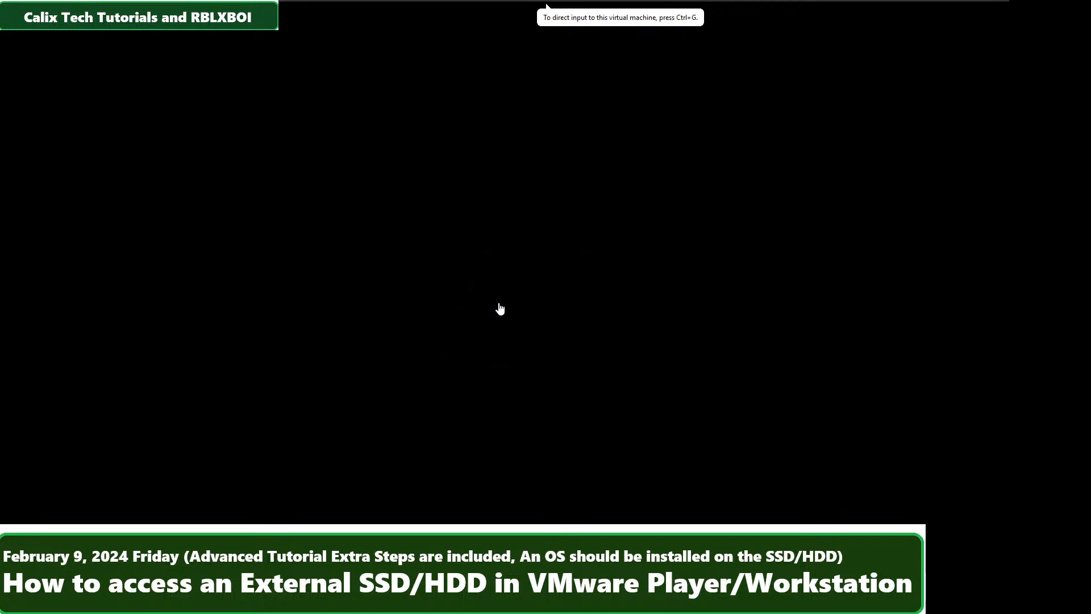
click(527, 321)
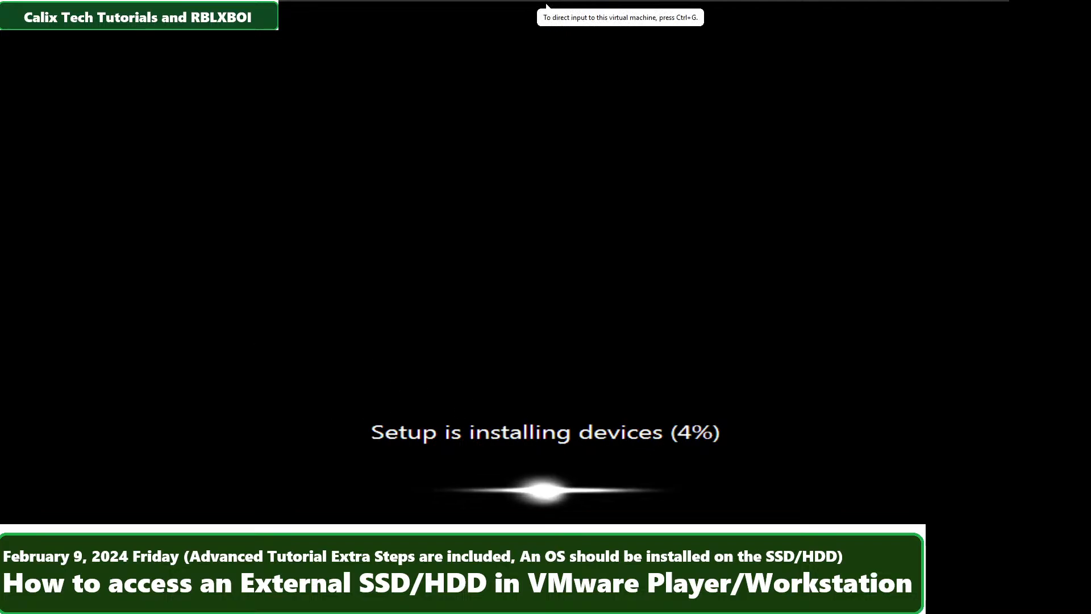
Launch Hasleo WinToUSB on the host and open the Windows To Go USB setup.
key(super)
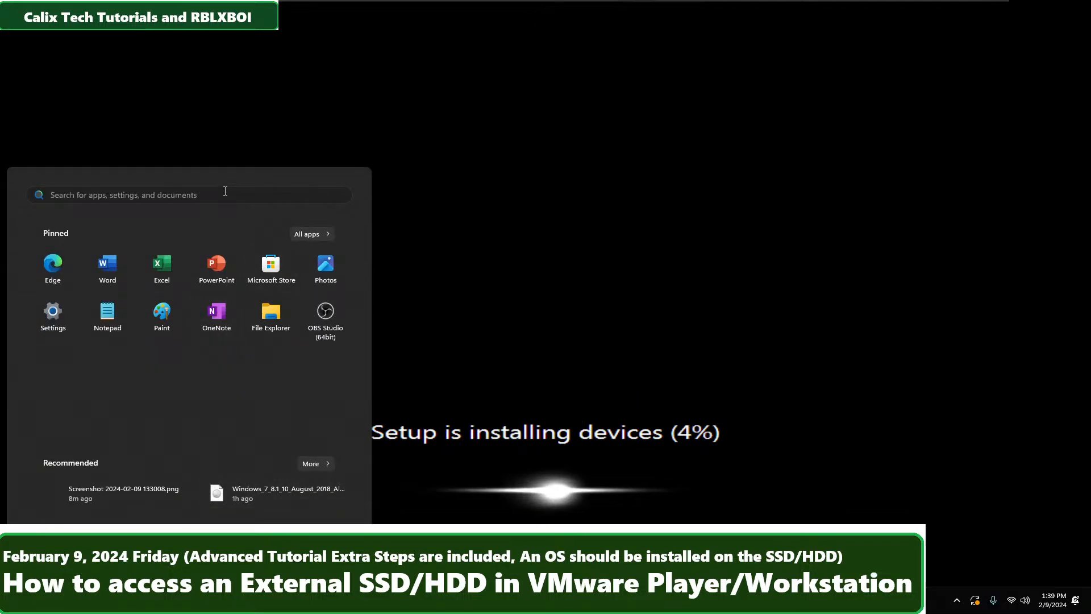
click(225, 194)
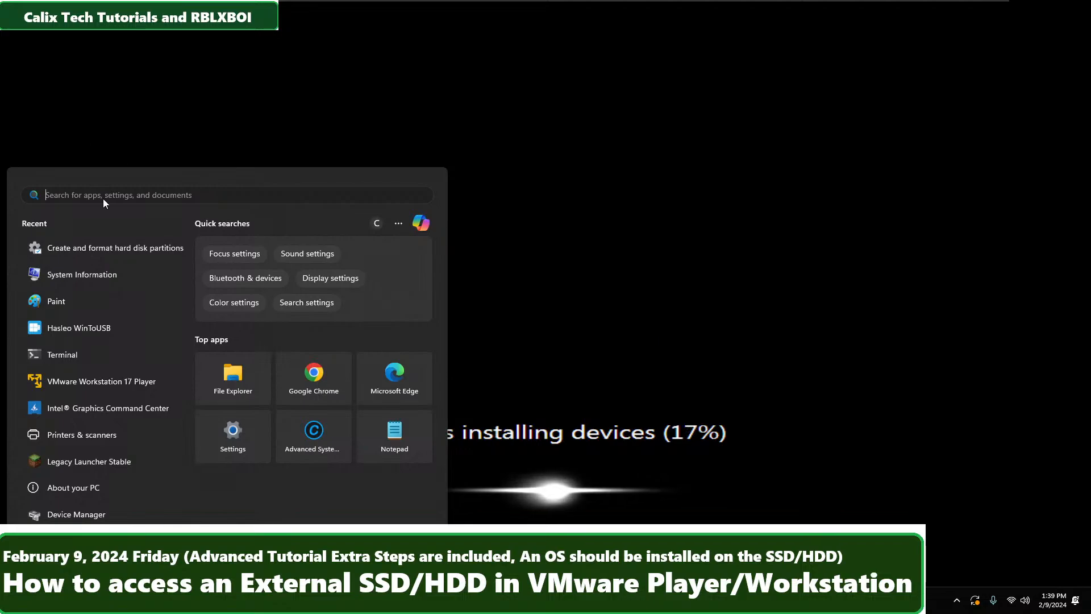
click(111, 328)
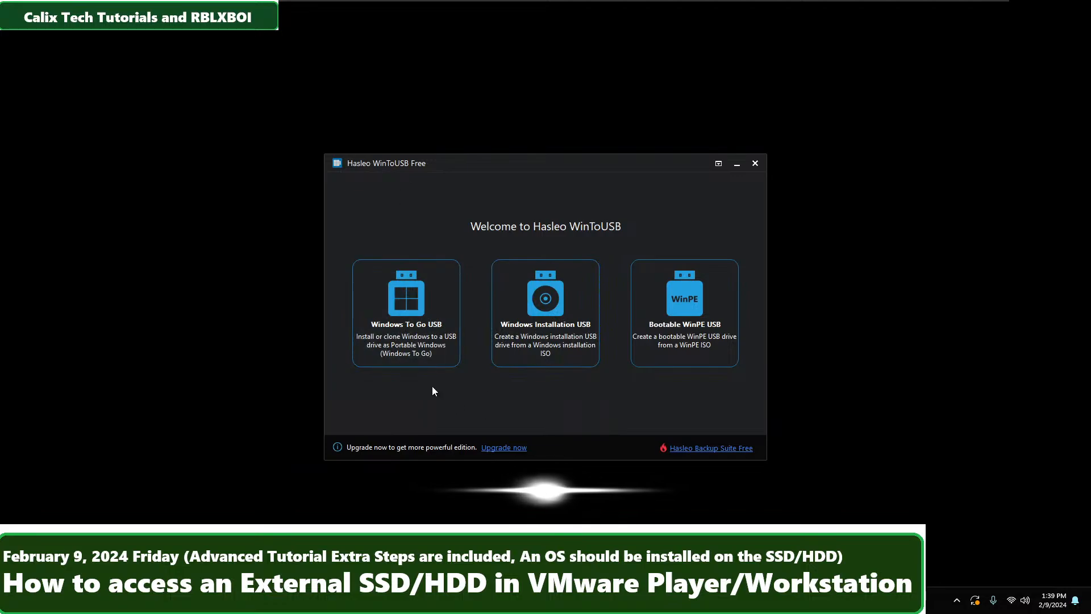
click(407, 336)
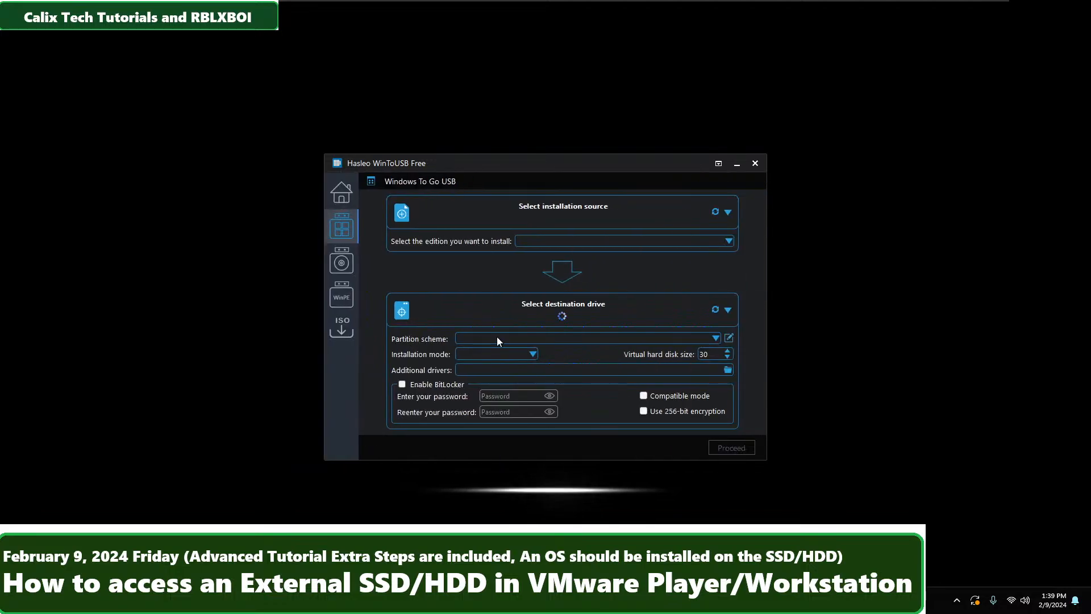
Review the installation source choices and the folder browser for additional drivers without selecting anything.
click(728, 211)
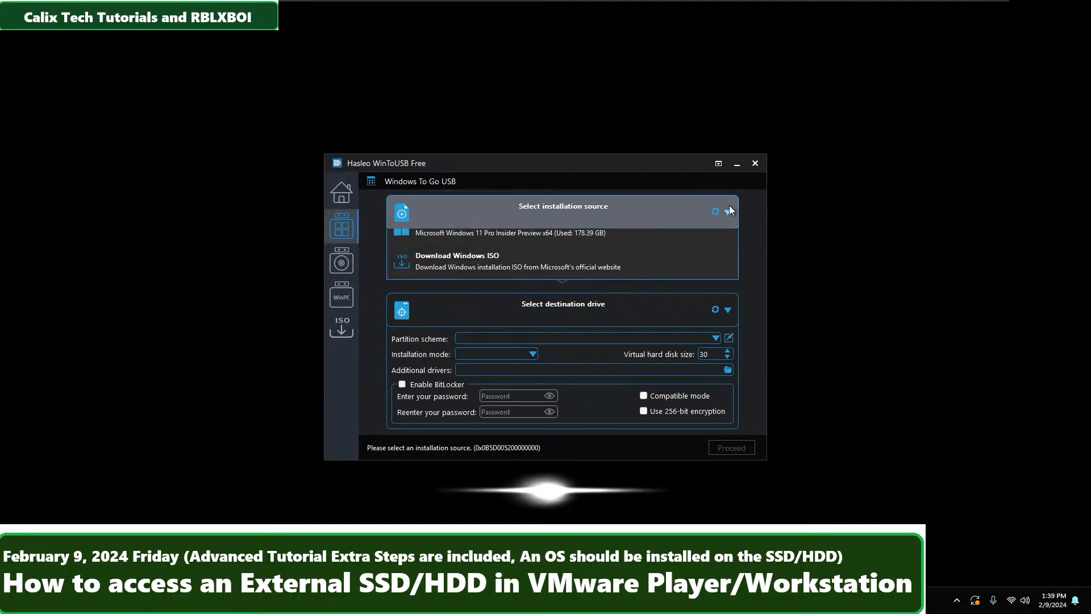
click(514, 428)
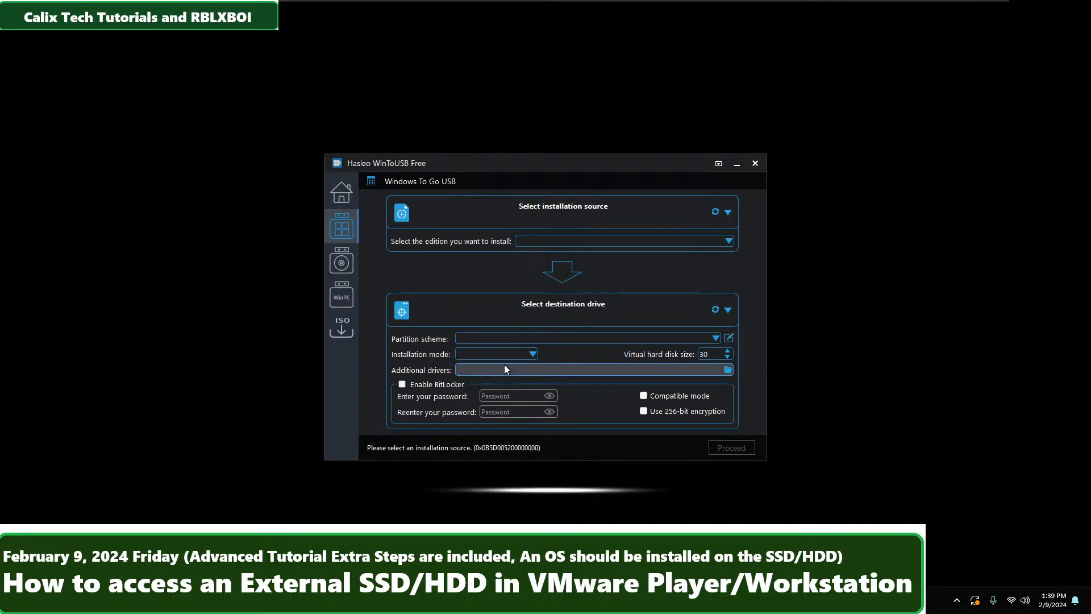
click(728, 369)
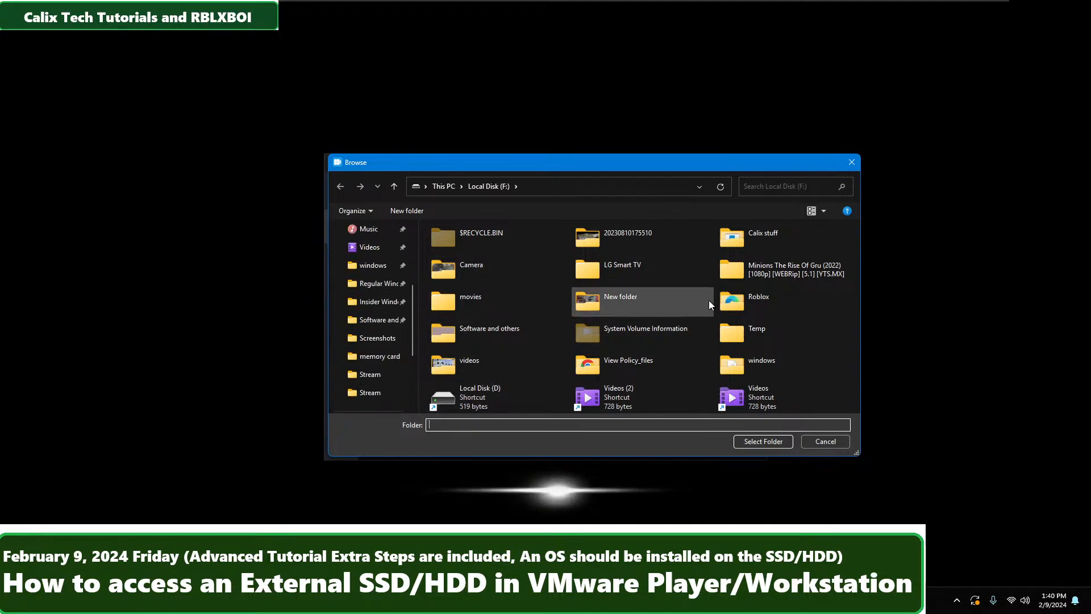
scroll(351, 366, up, 2)
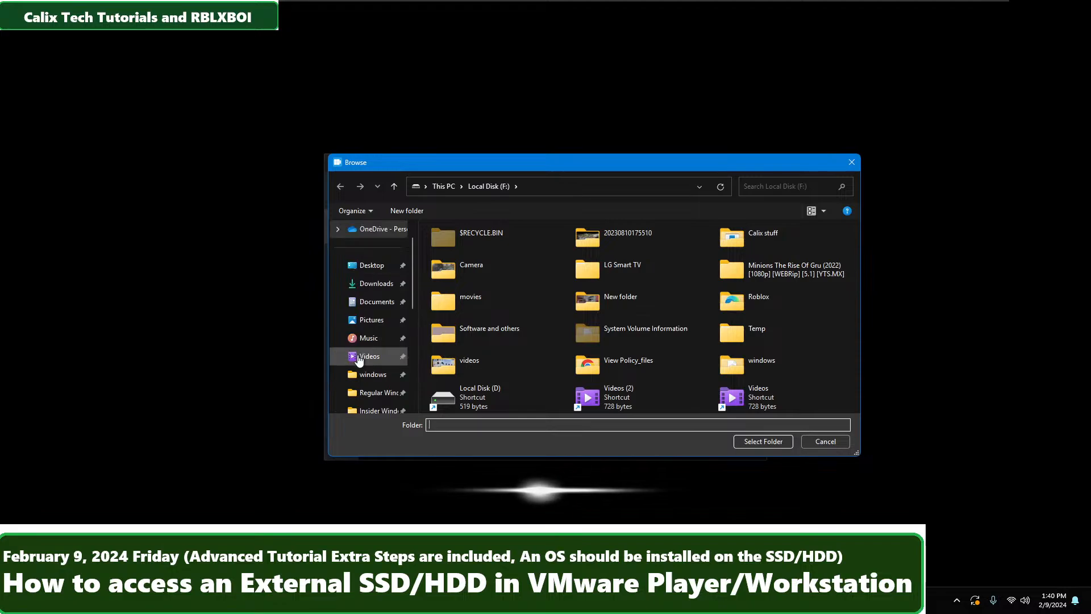
click(851, 162)
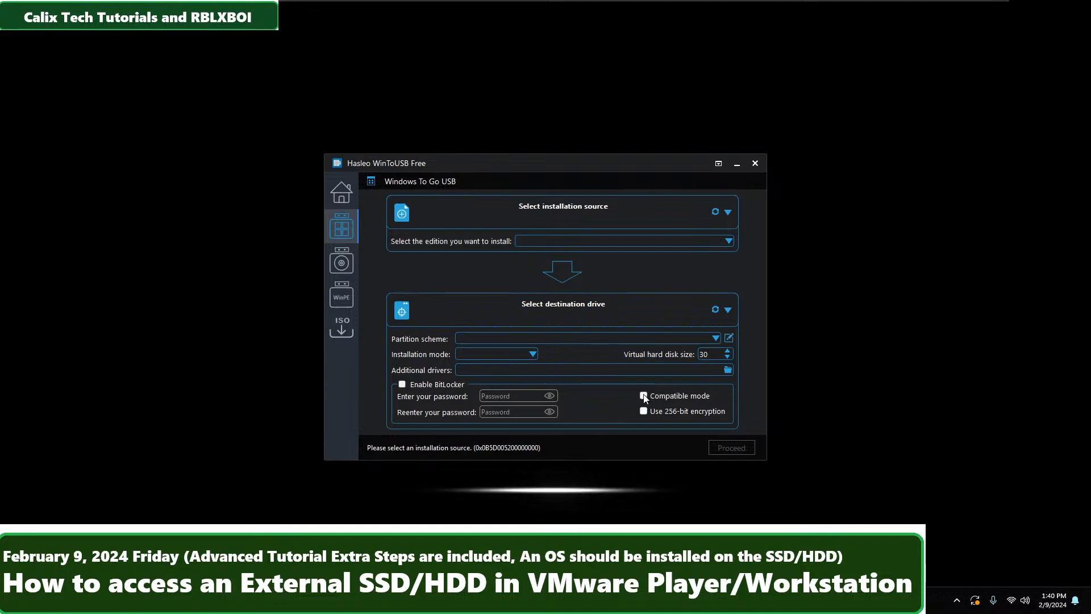
Try to enable BitLocker for the Windows To Go drive.
click(421, 386)
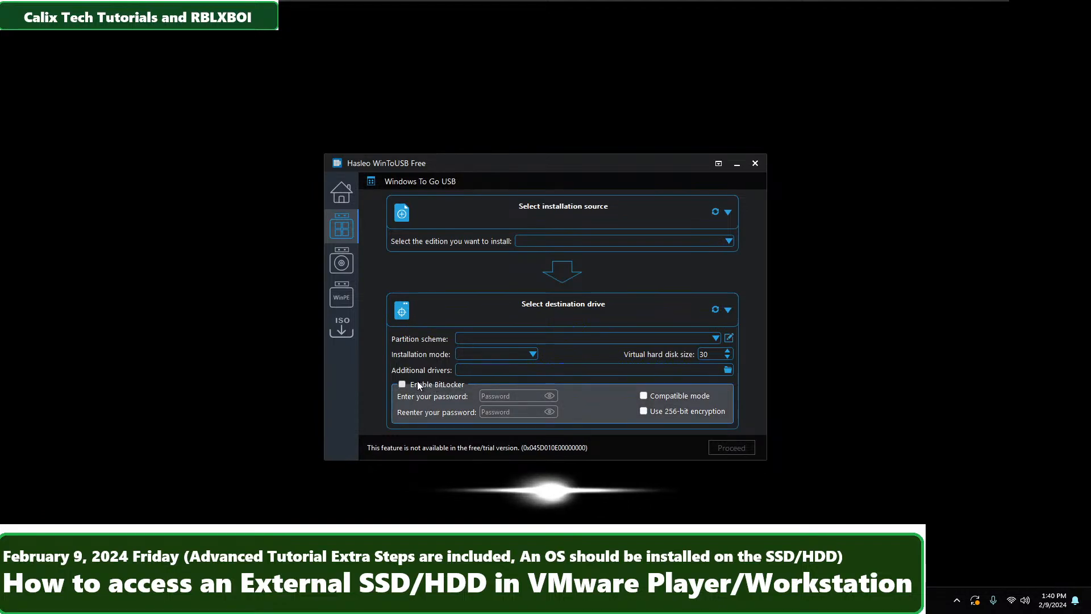
click(407, 387)
click(403, 385)
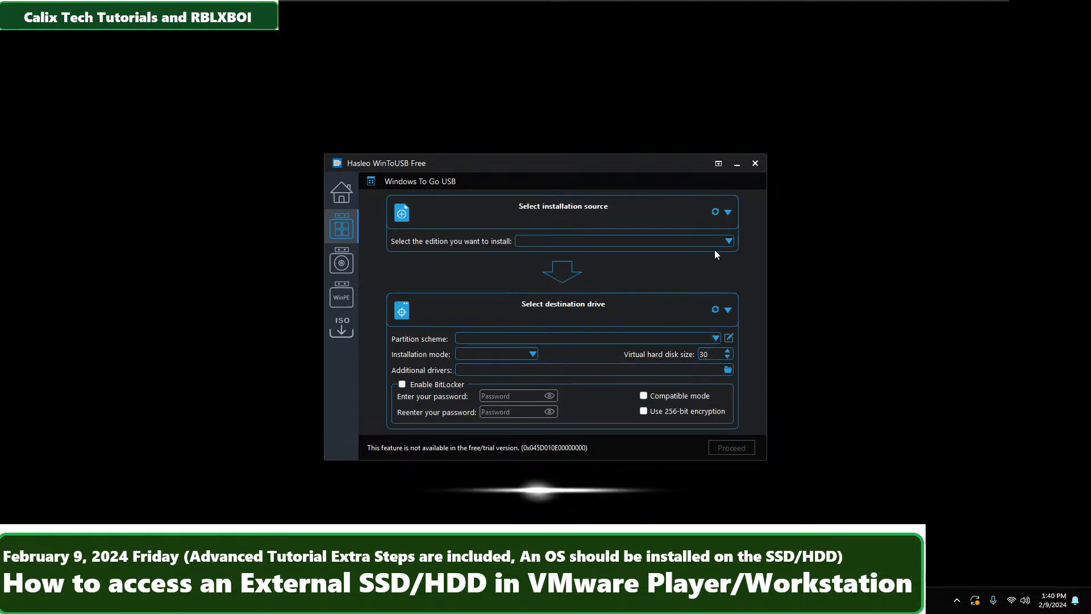
Open the Windows Installation USB setup and load Win11_22H2_English_x64v2.iso from the Regular Windows folder as the installation source.
click(351, 267)
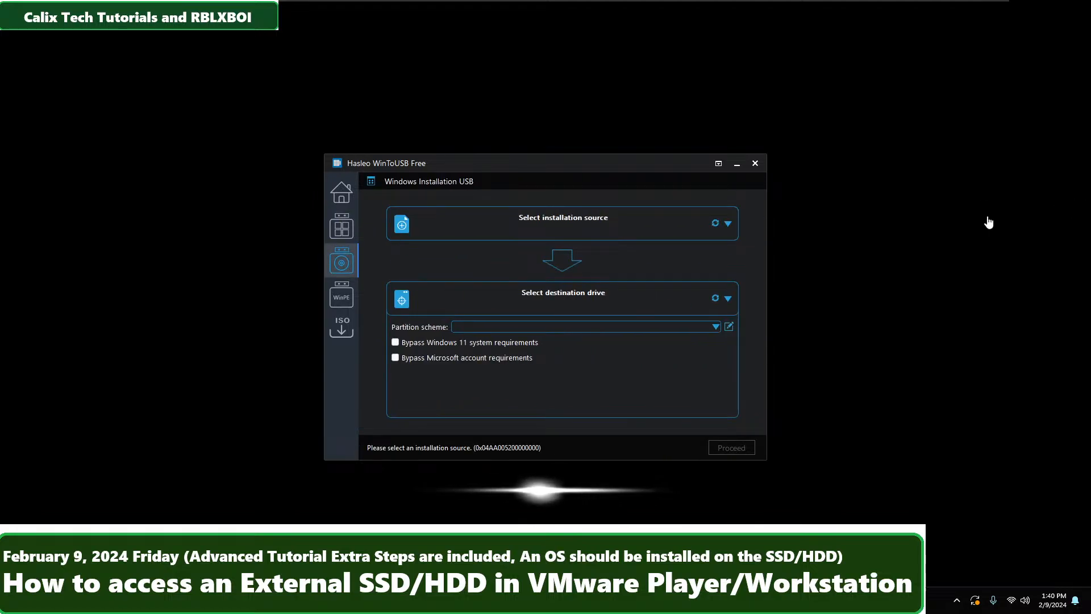
click(551, 232)
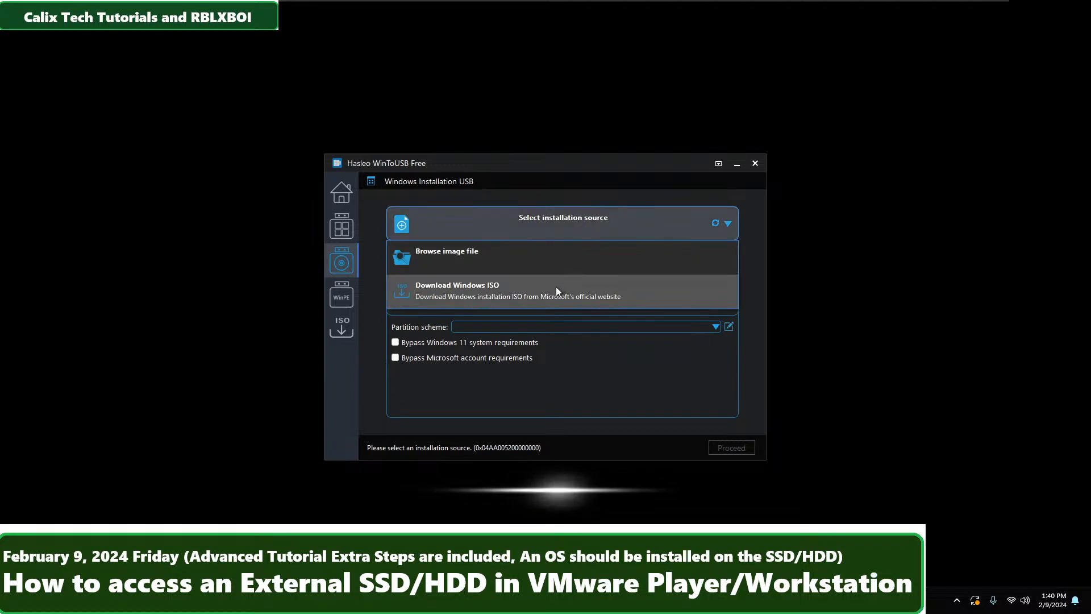
click(560, 268)
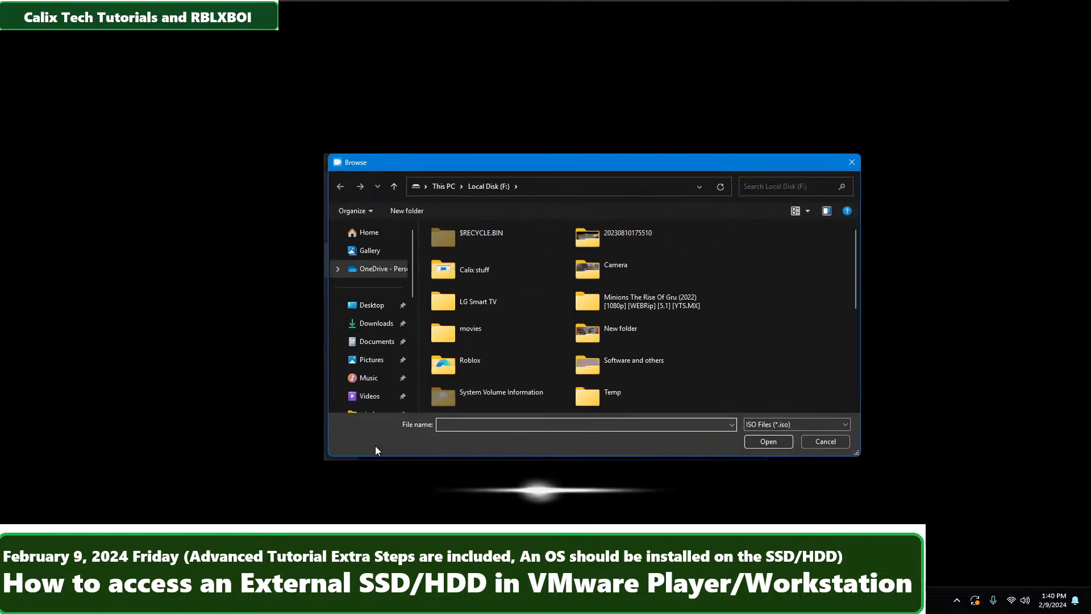
scroll(341, 363, down, 4)
scroll(369, 318, up, 5)
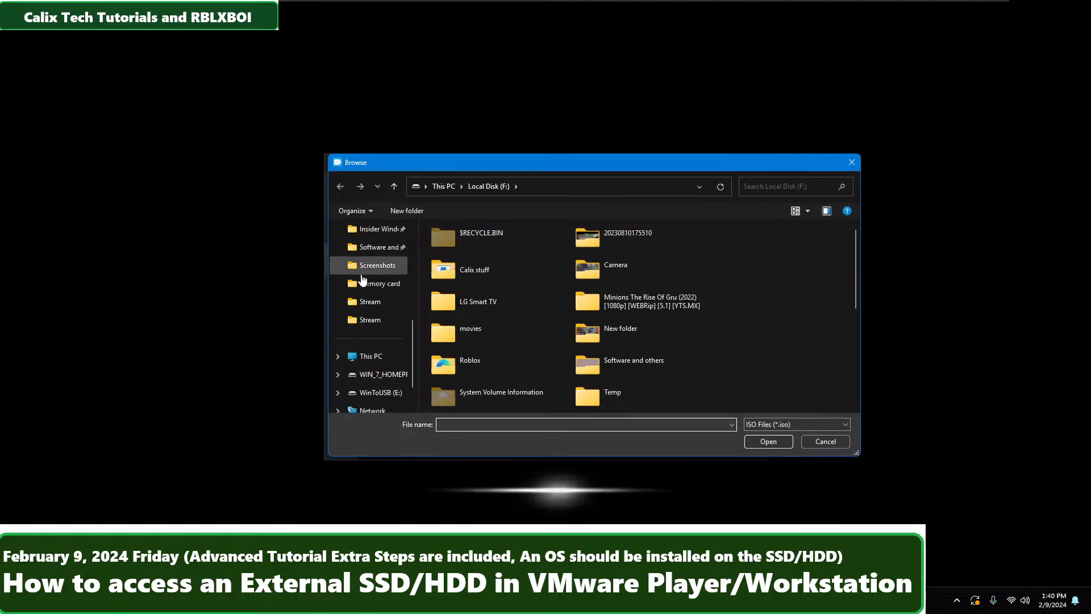
click(392, 320)
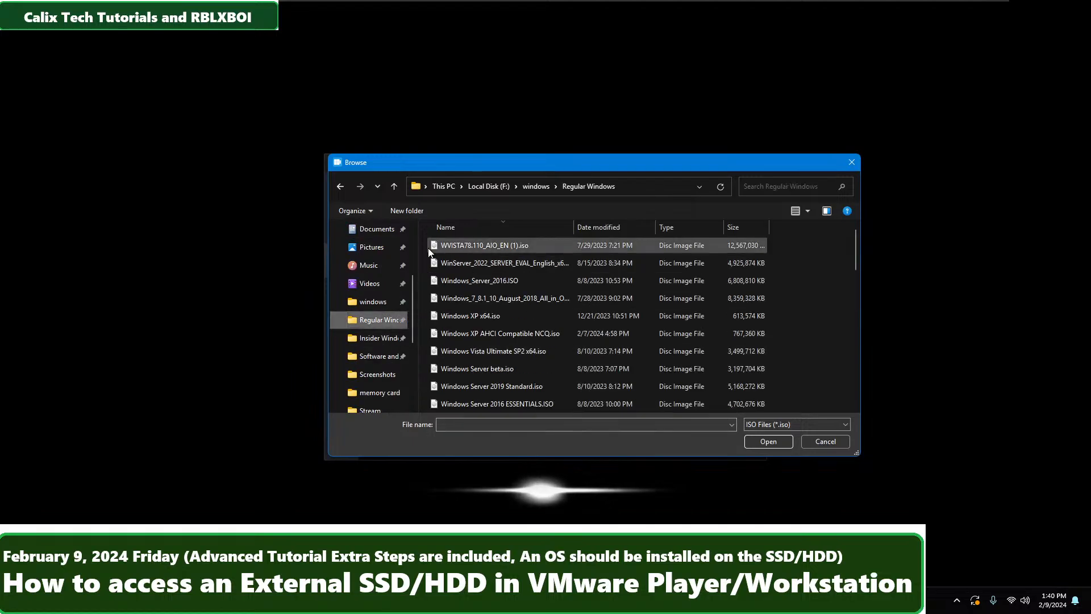
scroll(540, 301, down, 3)
scroll(540, 307, down, 2)
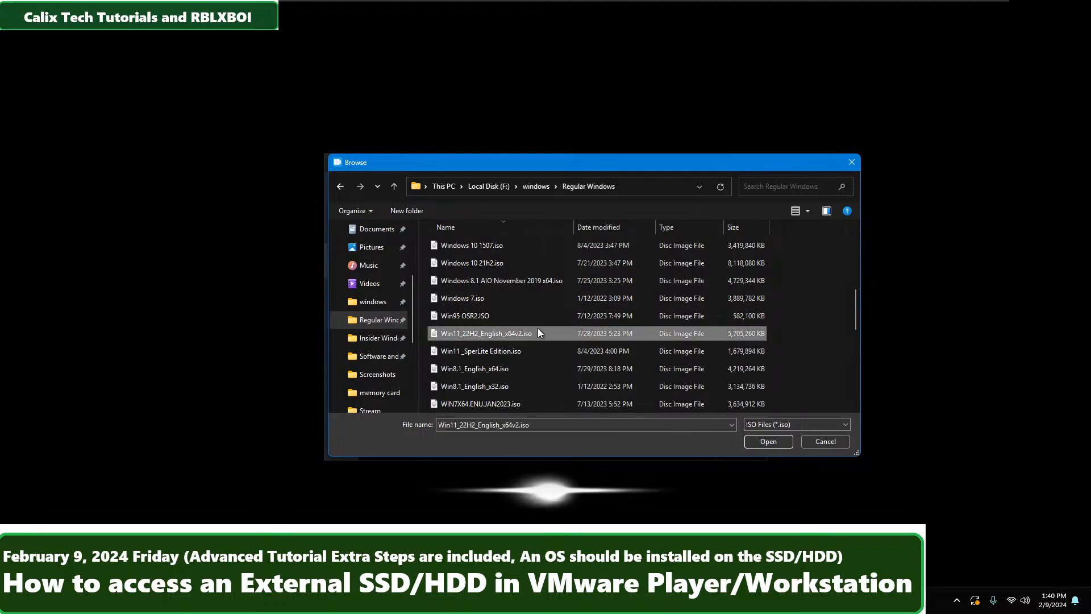
double_click(537, 329)
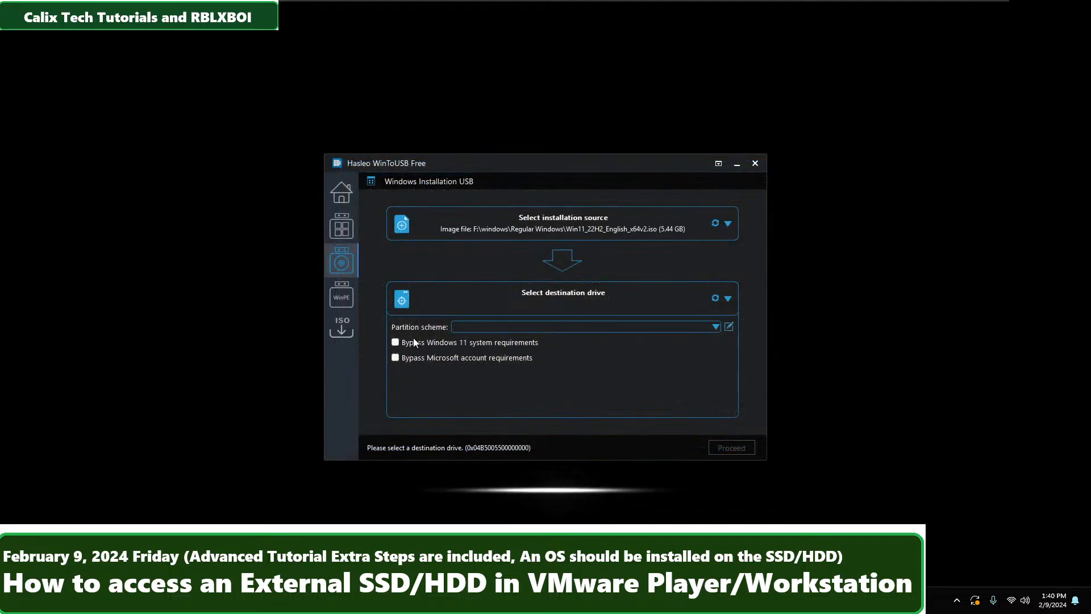
Choose the KingstonDataTraveler 3.0 as destination drive, review the partition schemes, and try the Windows 11 system requirements bypass, leaving it off.
click(591, 299)
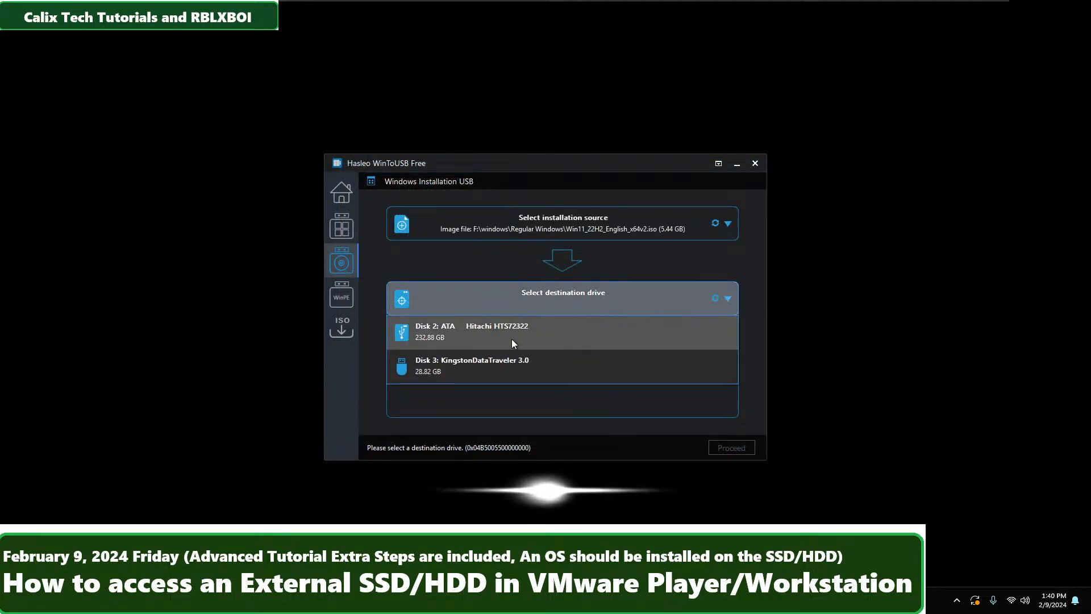
click(513, 364)
click(396, 343)
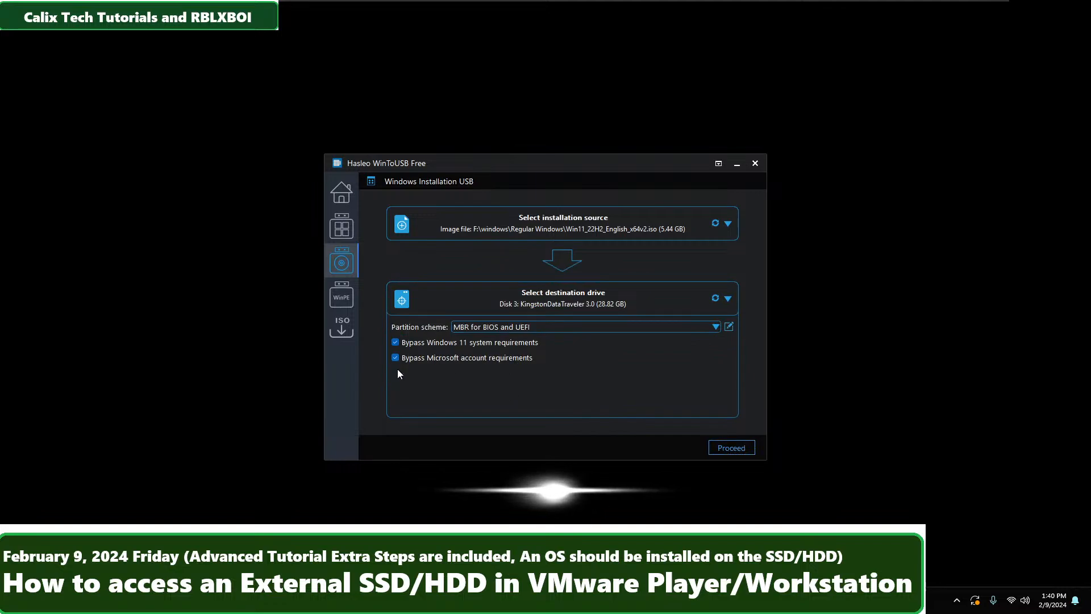
click(475, 328)
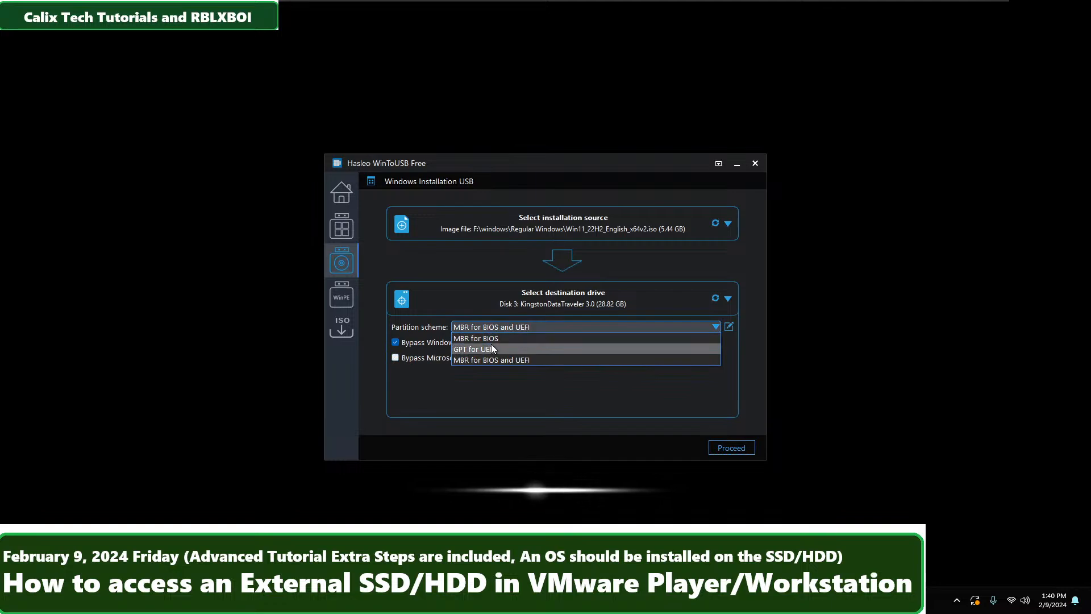
click(555, 382)
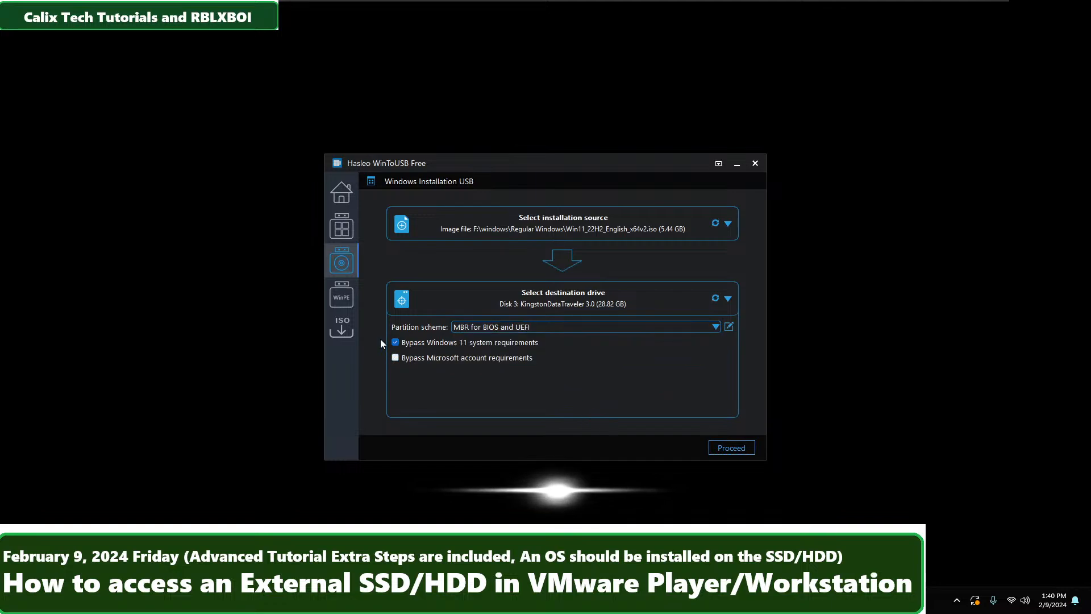
click(397, 343)
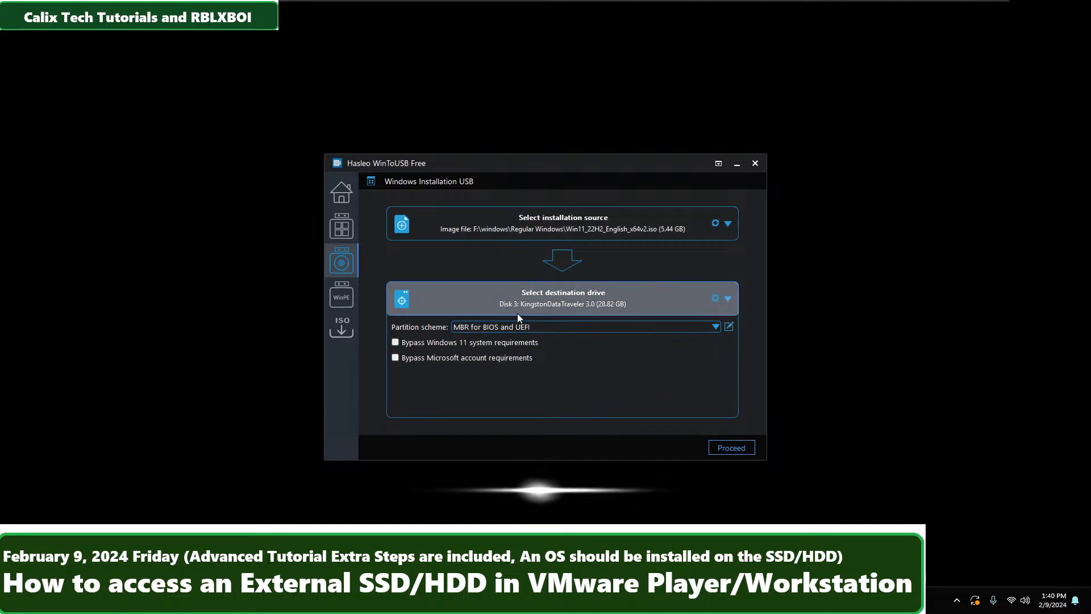
Review the destination drive and installation source choices for the Windows installation USB, and view the Download Windows ISO page.
click(534, 310)
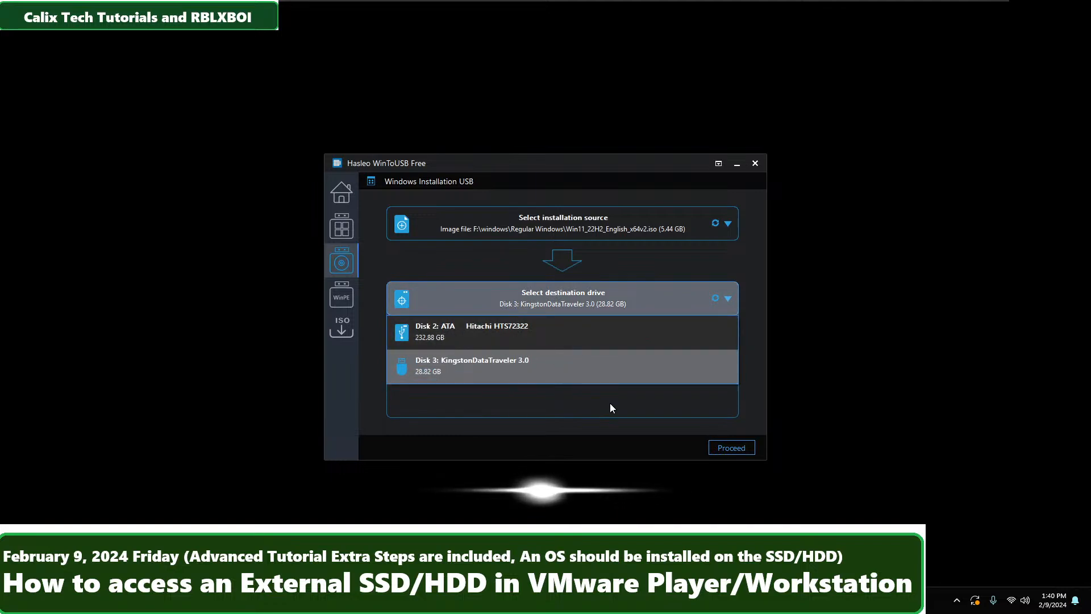
click(342, 229)
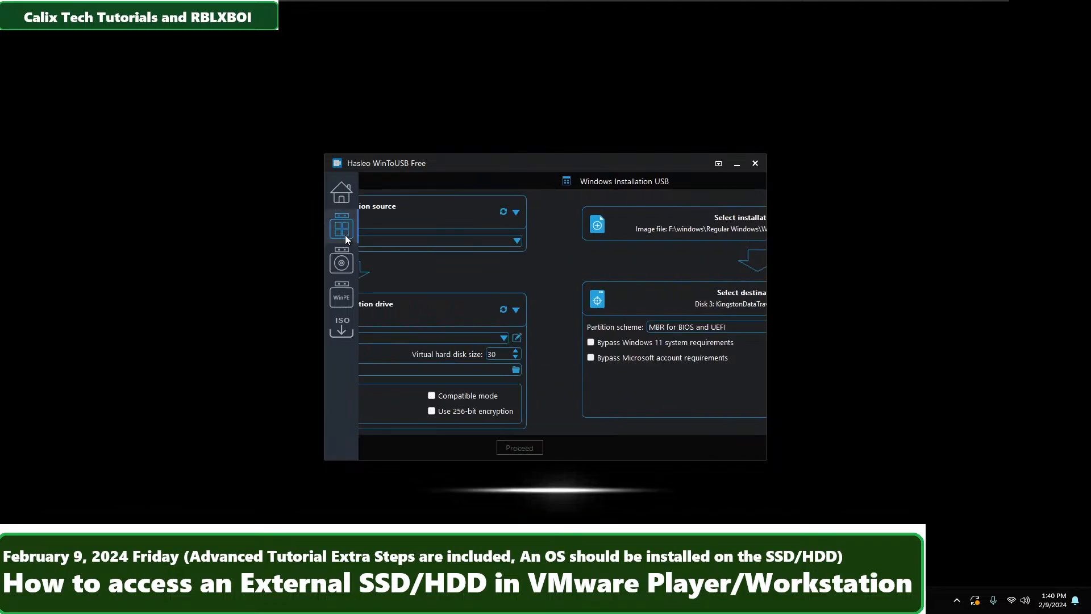
click(331, 275)
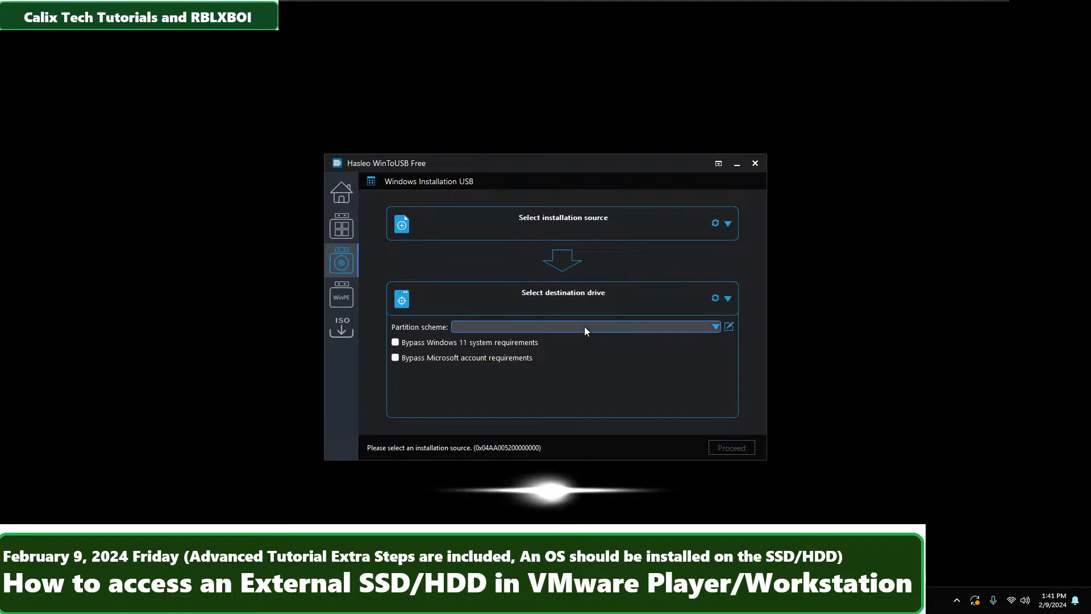
click(618, 307)
click(566, 358)
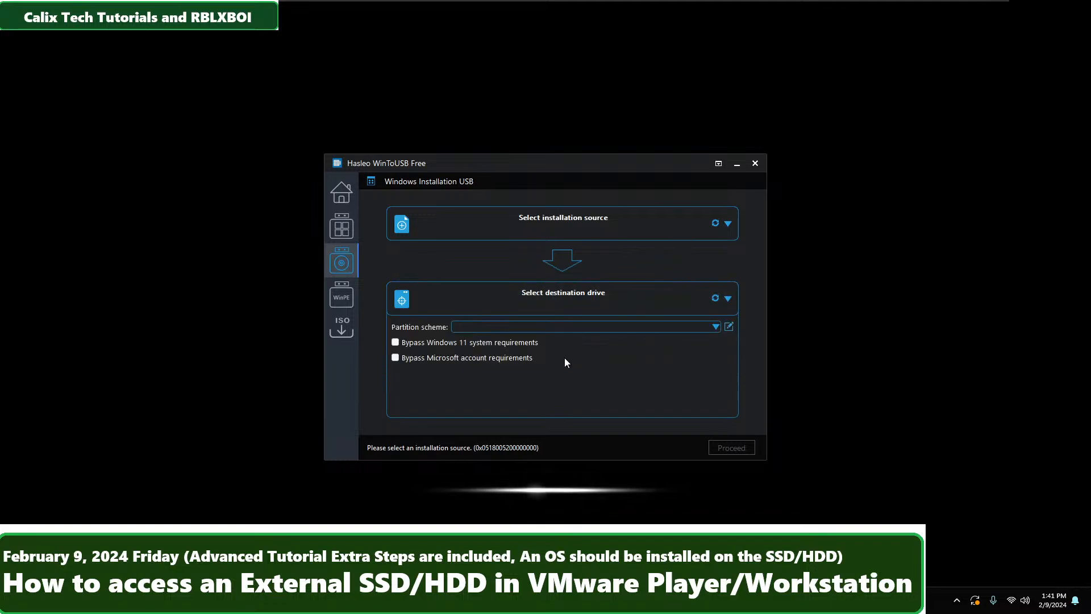
click(726, 222)
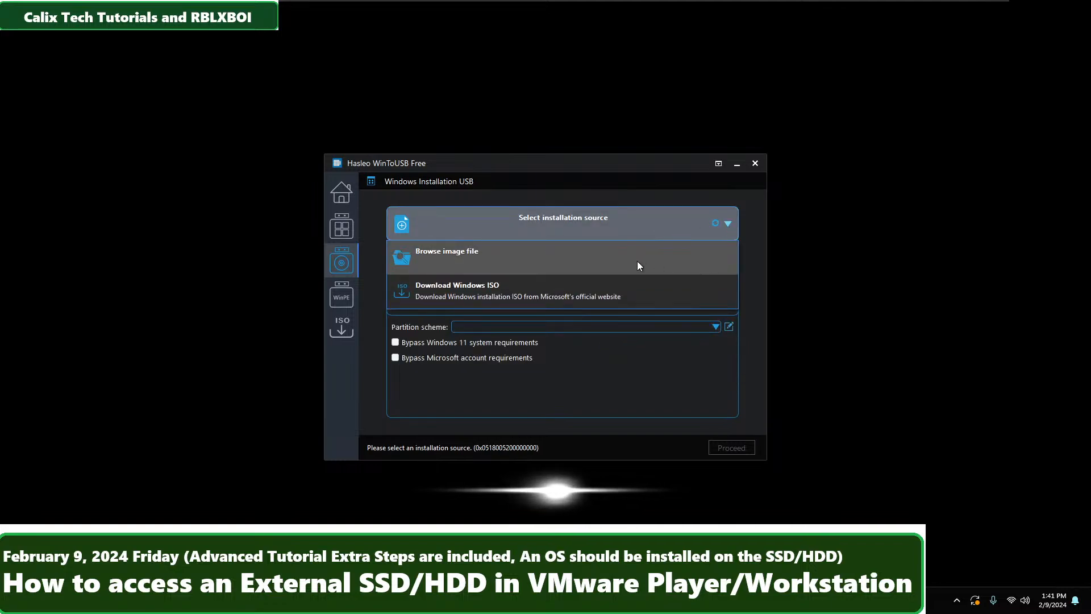
click(630, 287)
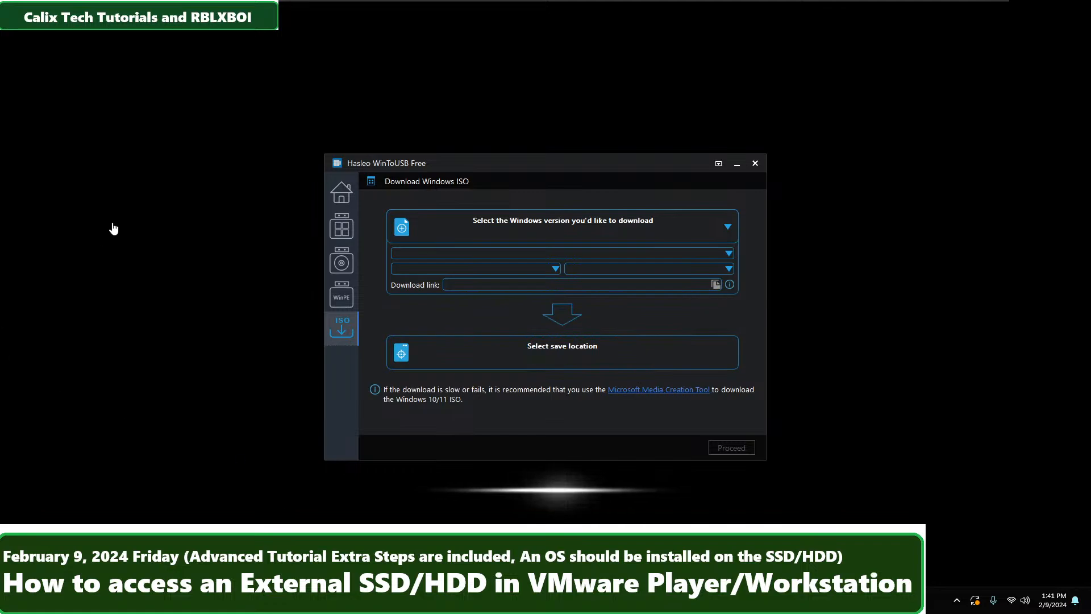
Open the Bootable WinPE USB setup and browse drive F: for a WinPE ISO file.
click(340, 307)
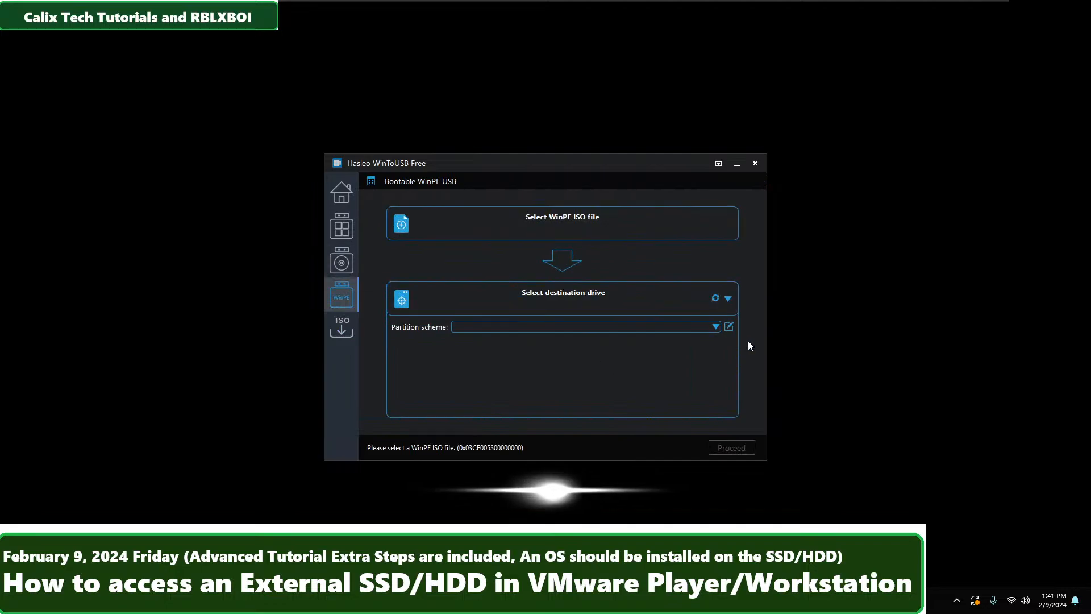
click(616, 207)
scroll(502, 367, down, 5)
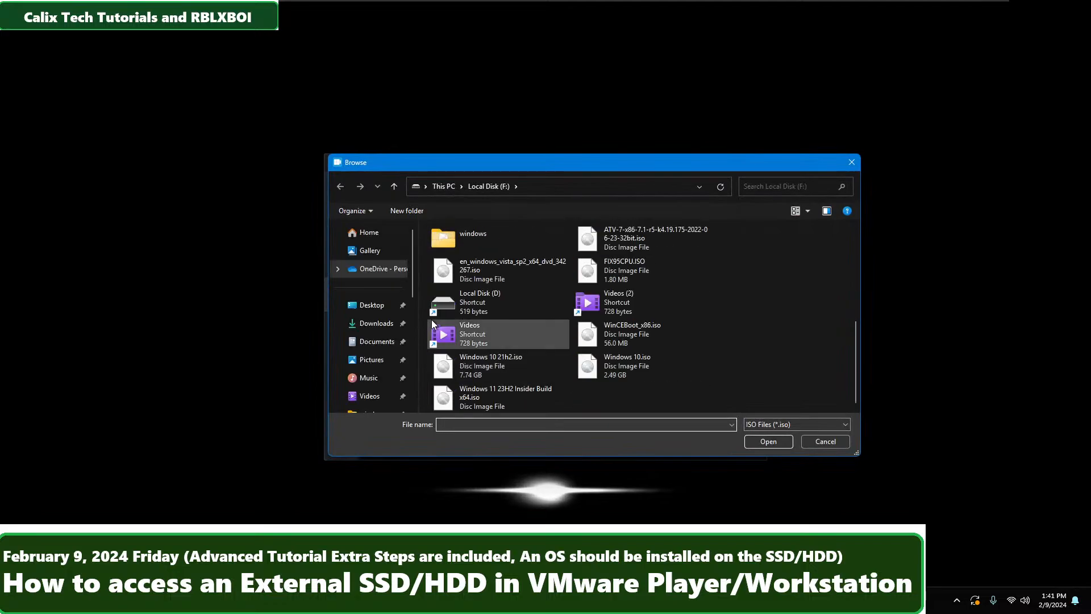
key(Escape)
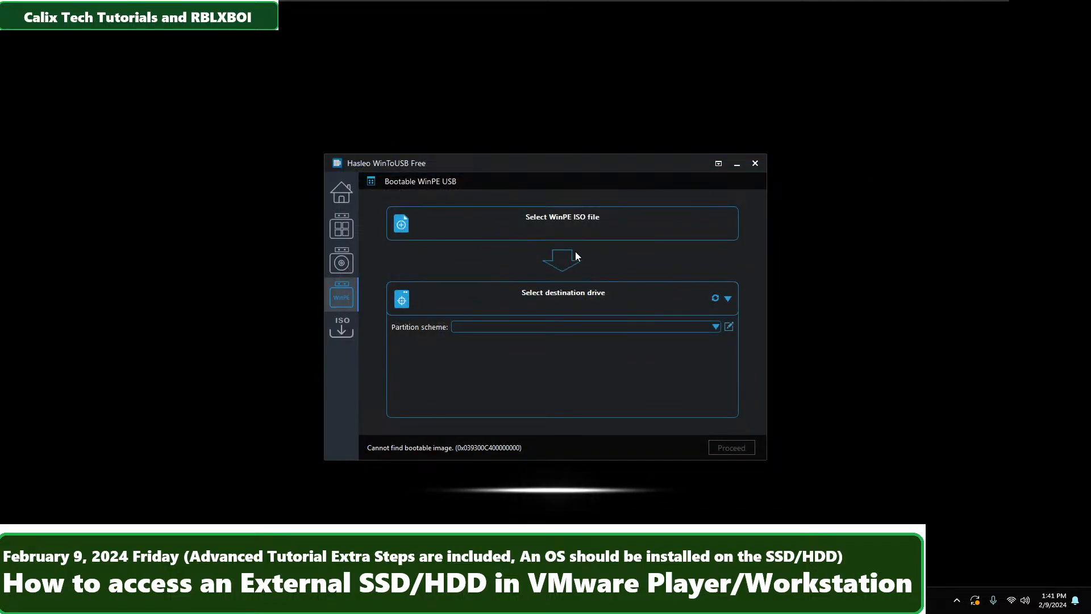
Search the Regular Windows folder for "PE" and load "Windows PE for recovery things.iso" as the WinPE ISO file.
click(589, 223)
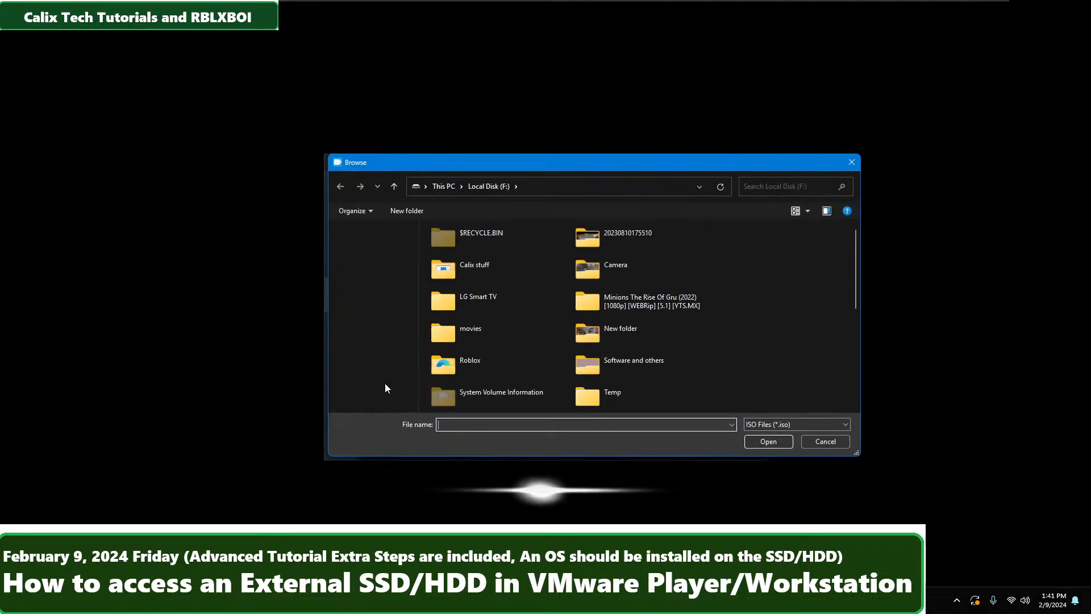
scroll(341, 363, up, 3)
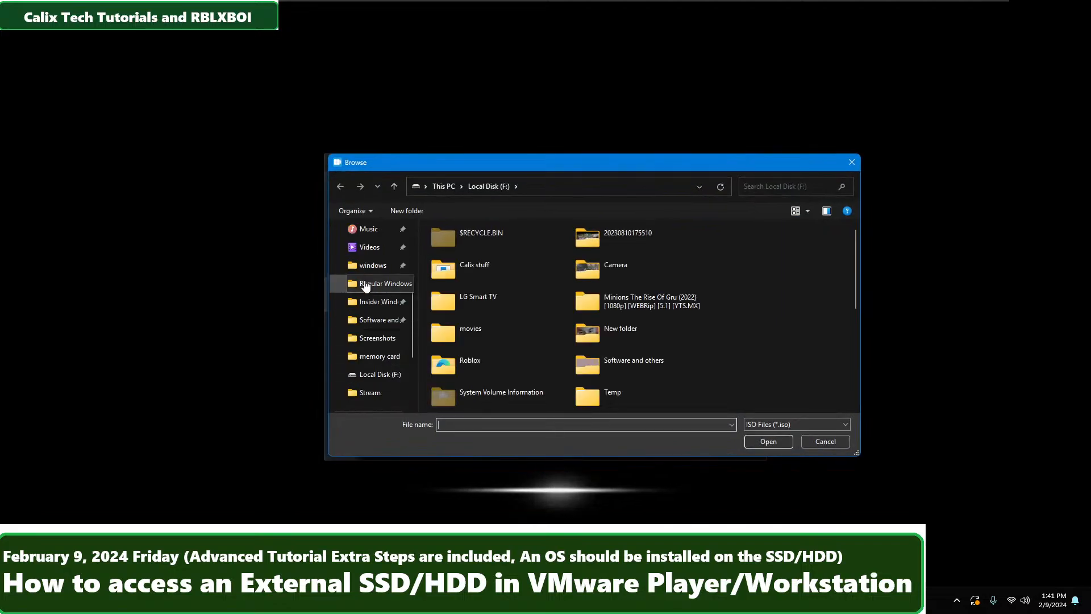
click(372, 283)
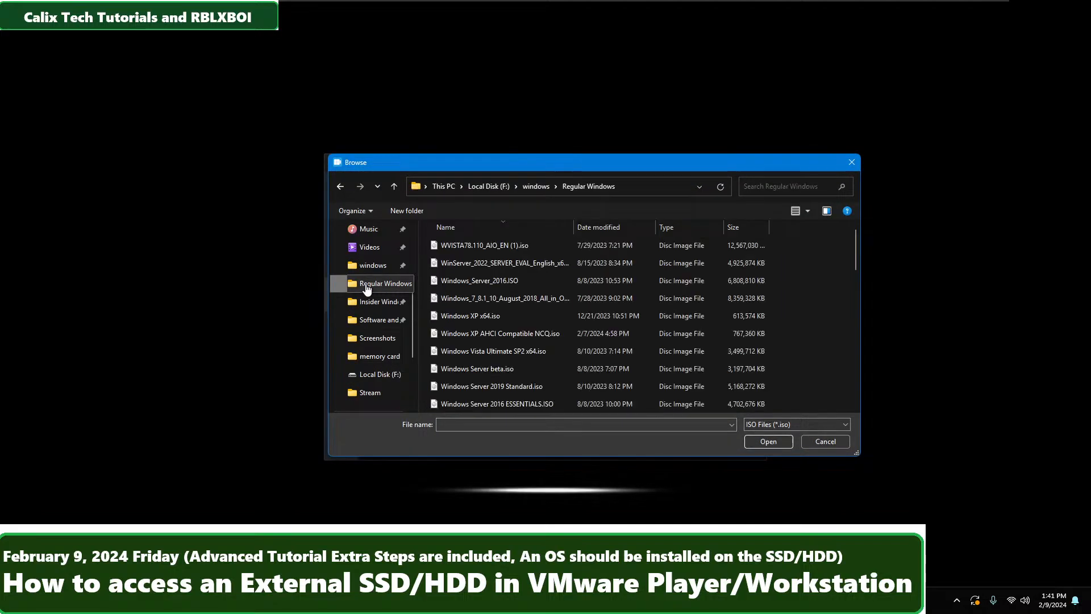
click(803, 192)
text(OE)
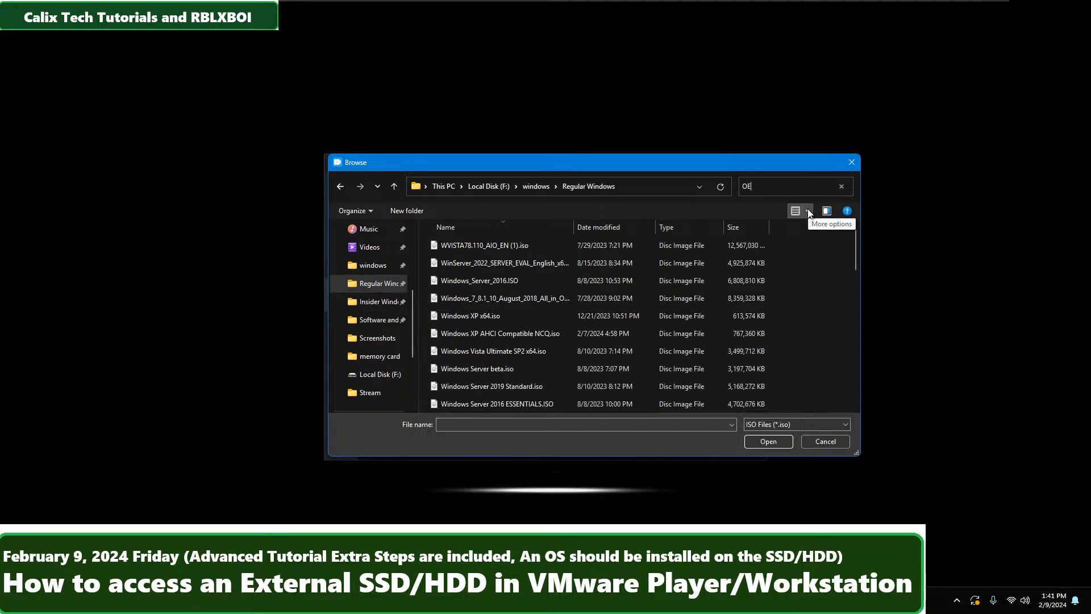
key(BackSpace)
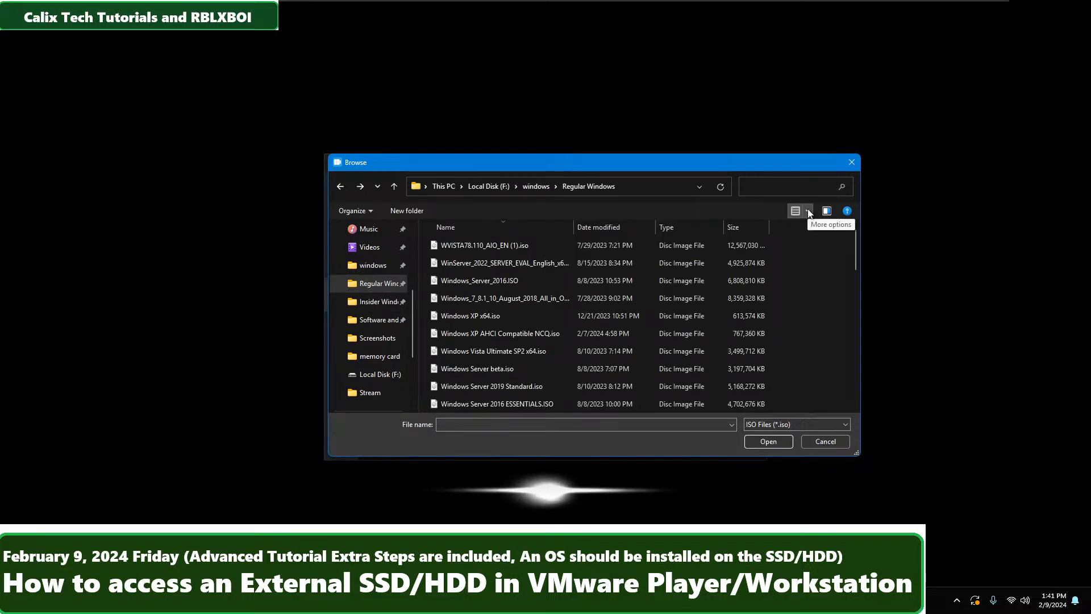
text(PE)
double_click(676, 233)
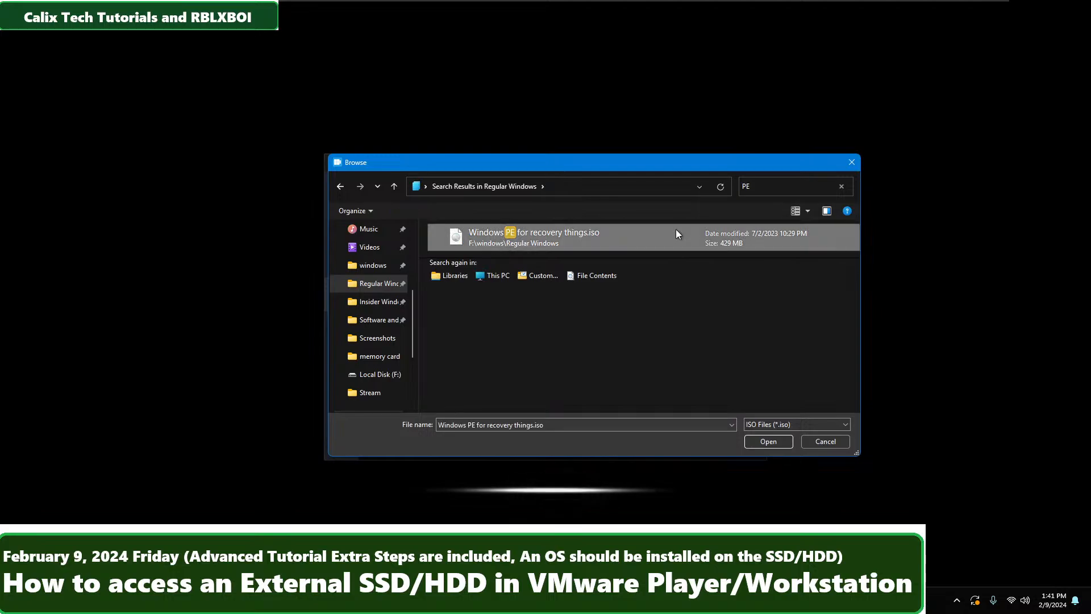
Choose the KingstonDataTraveler 3.0 as the WinPE destination drive and set its partition scheme to GPT for UEFI.
click(573, 305)
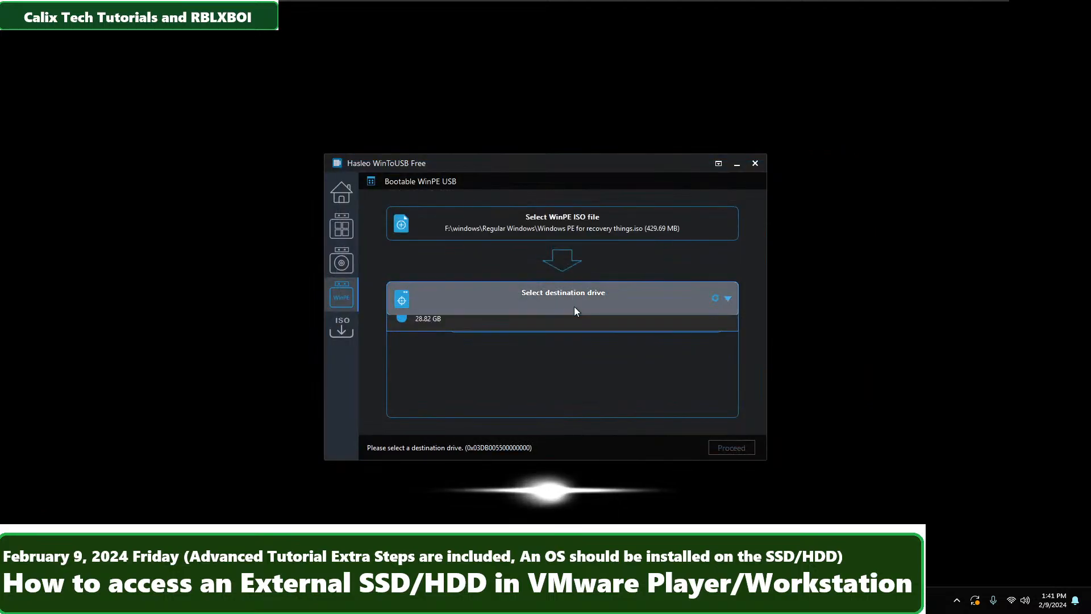
click(541, 355)
click(593, 326)
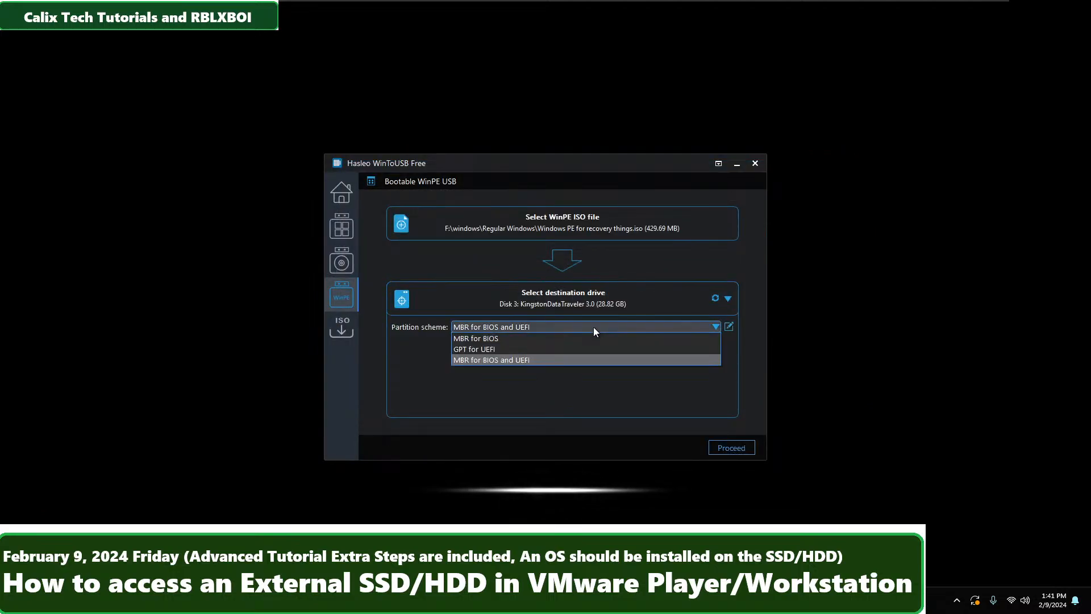
click(558, 359)
click(560, 327)
click(545, 348)
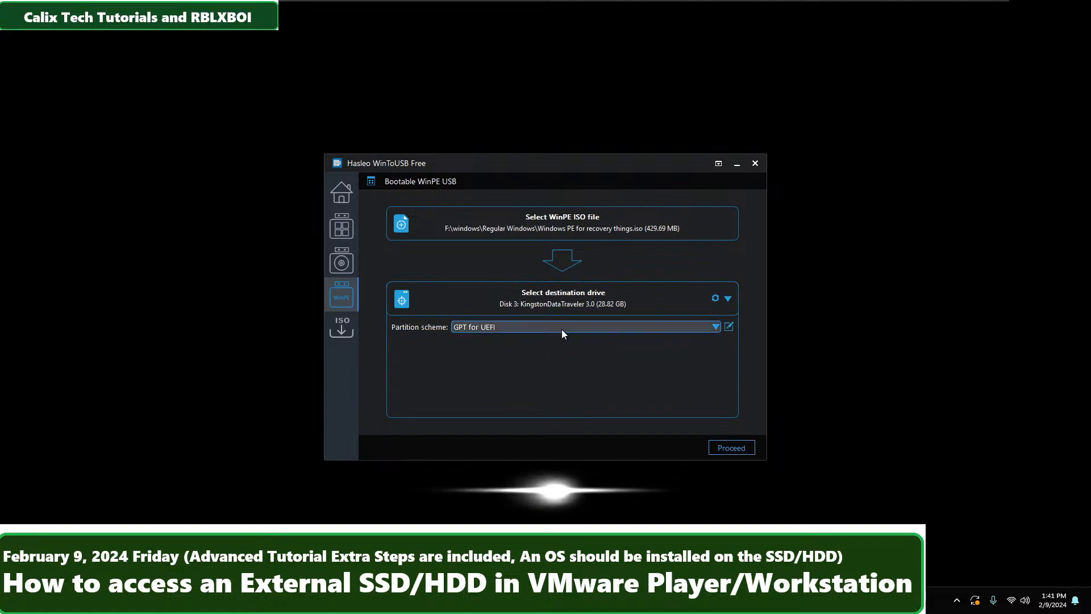
Set the partition scheme to MBR for BIOS with the Kingston drive as destination, and minimize WinToUSB to reveal the virtual machine.
click(561, 329)
click(535, 339)
click(576, 325)
click(576, 327)
click(574, 301)
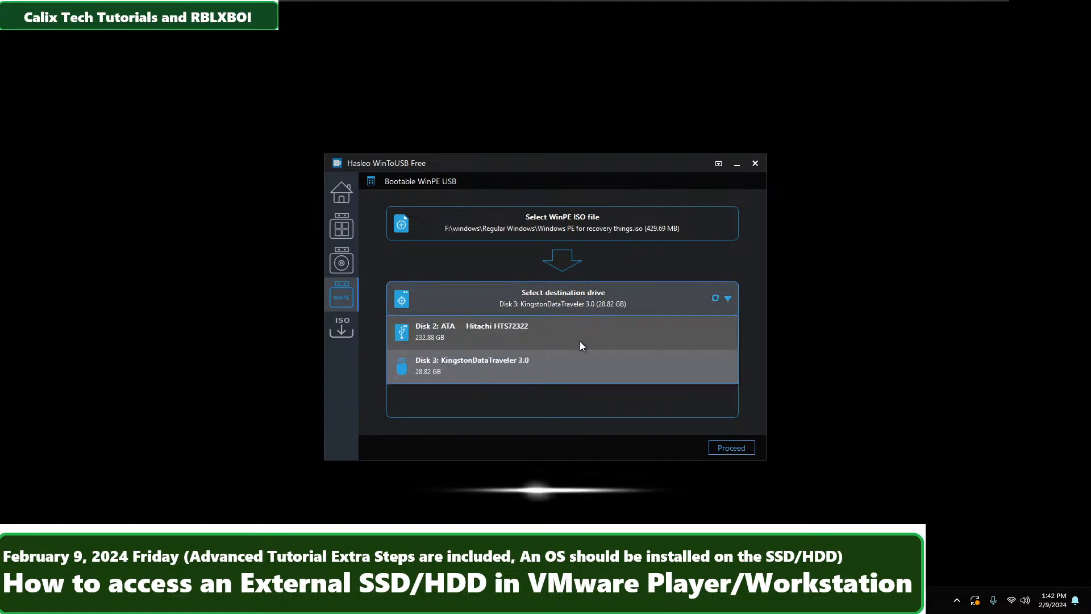
click(543, 363)
click(558, 329)
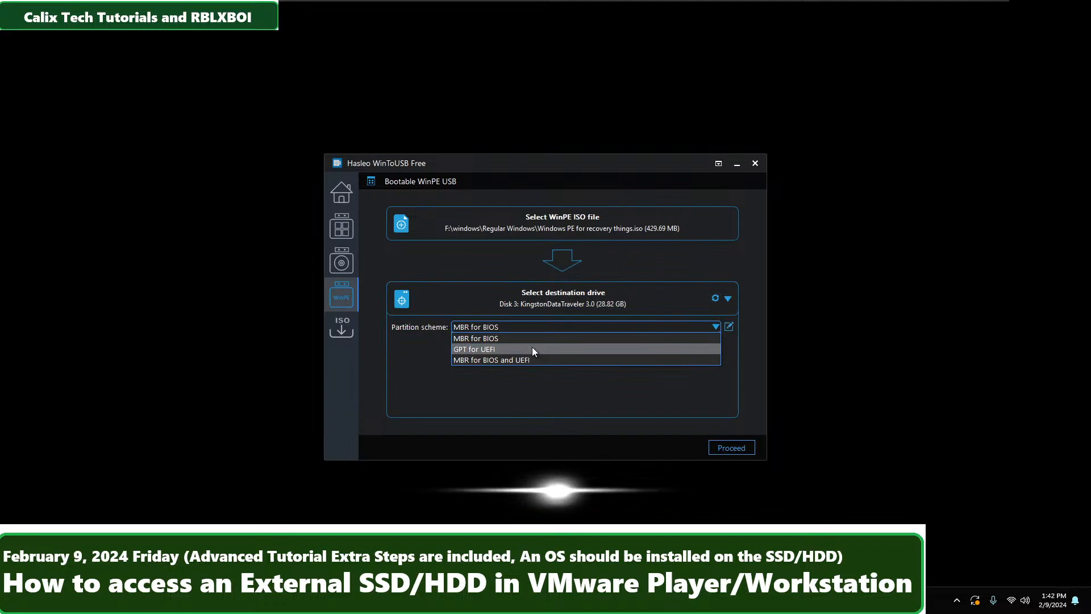
click(525, 336)
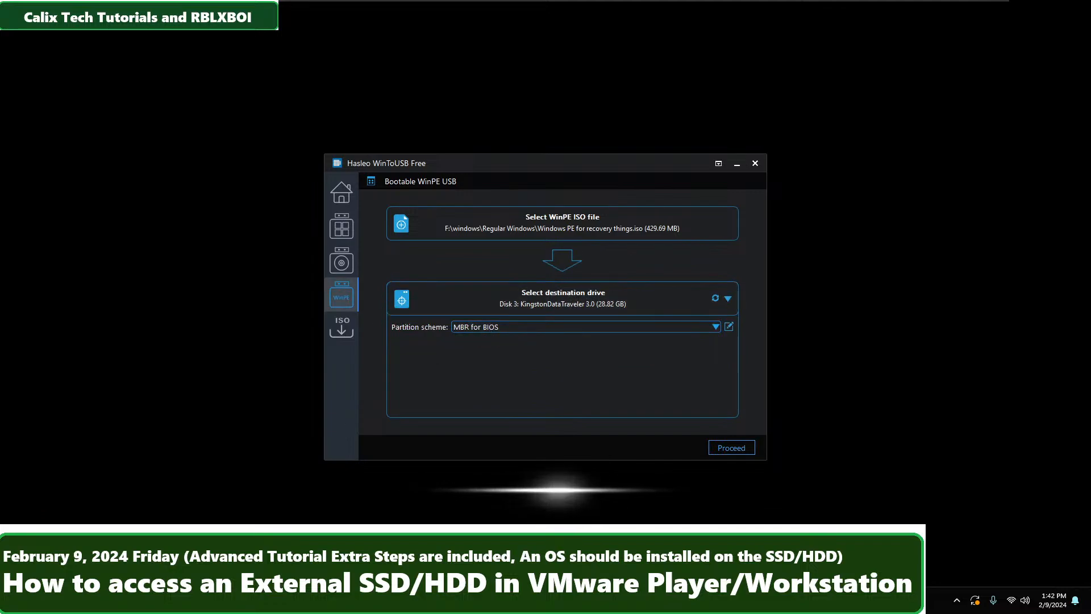
mouse_move(219, 601)
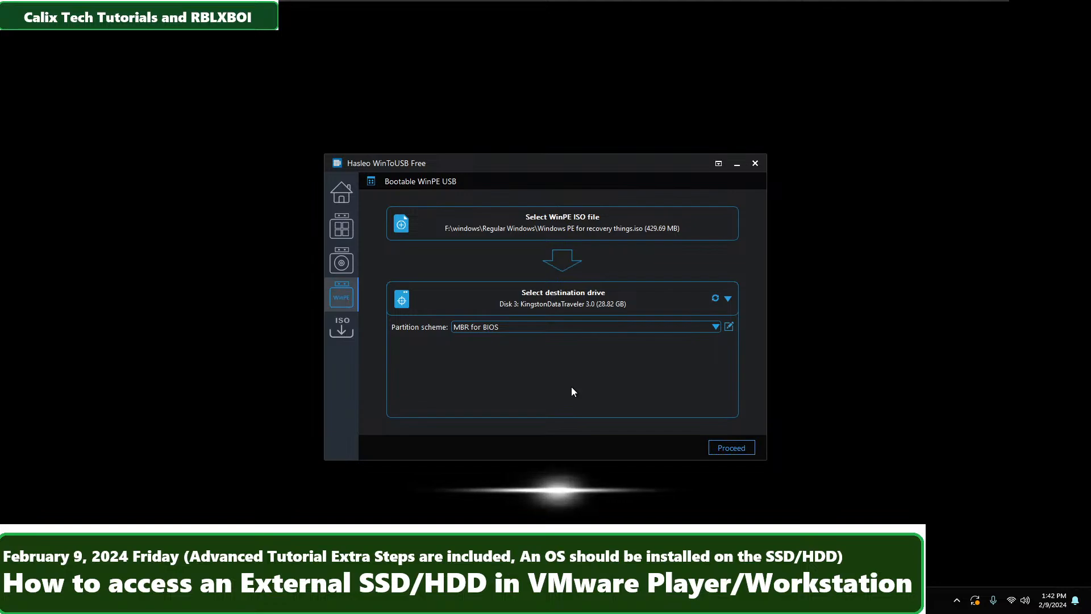
click(737, 164)
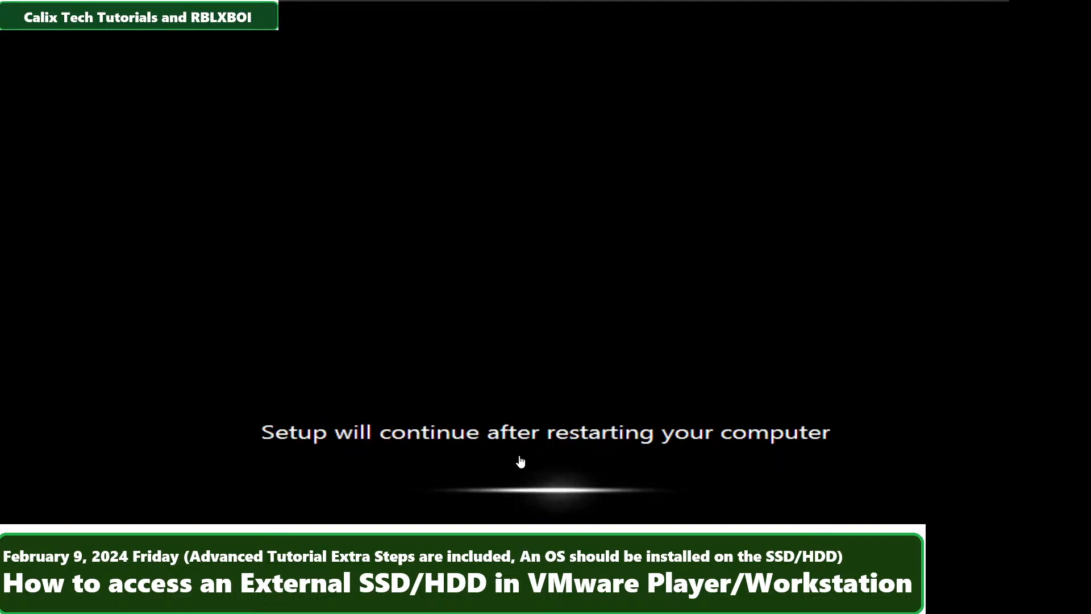
Accept United States, English (United States) and the US keyboard layout as the regional settings in the Windows 7 setup.
click(520, 462)
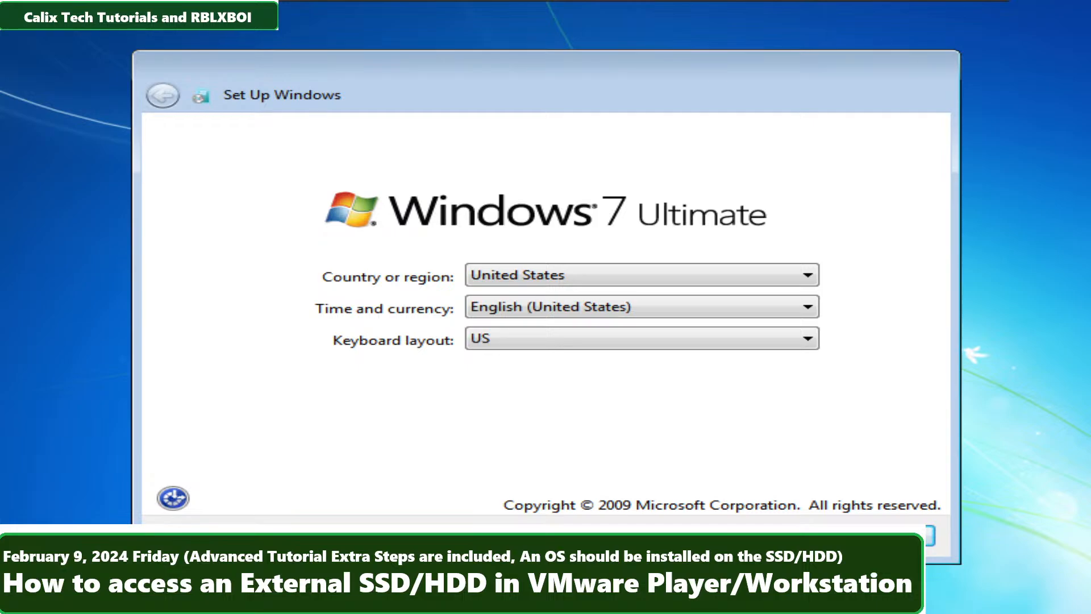
click(714, 208)
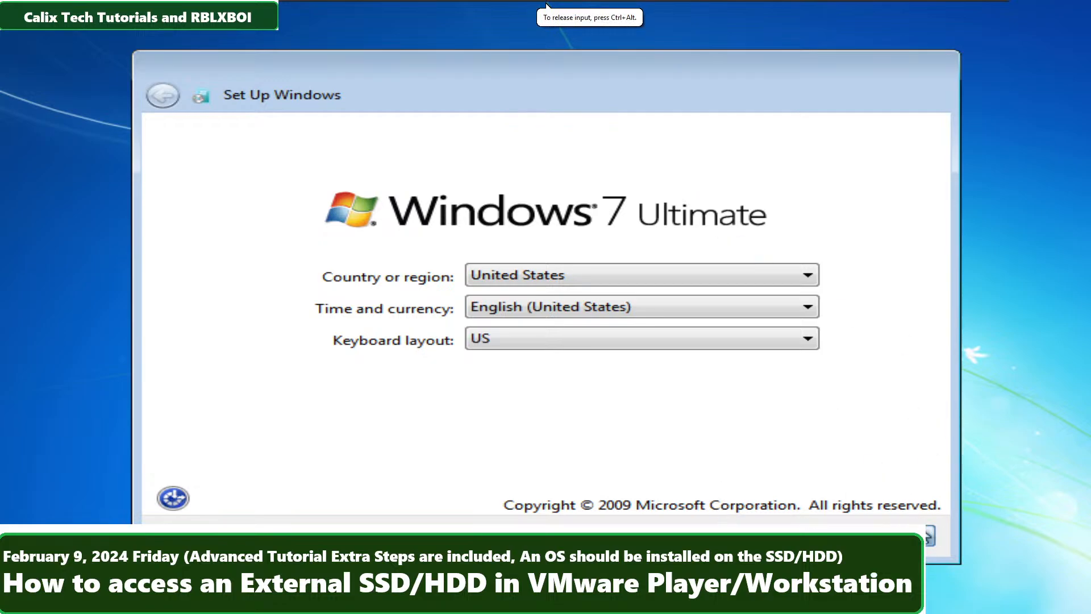
click(909, 537)
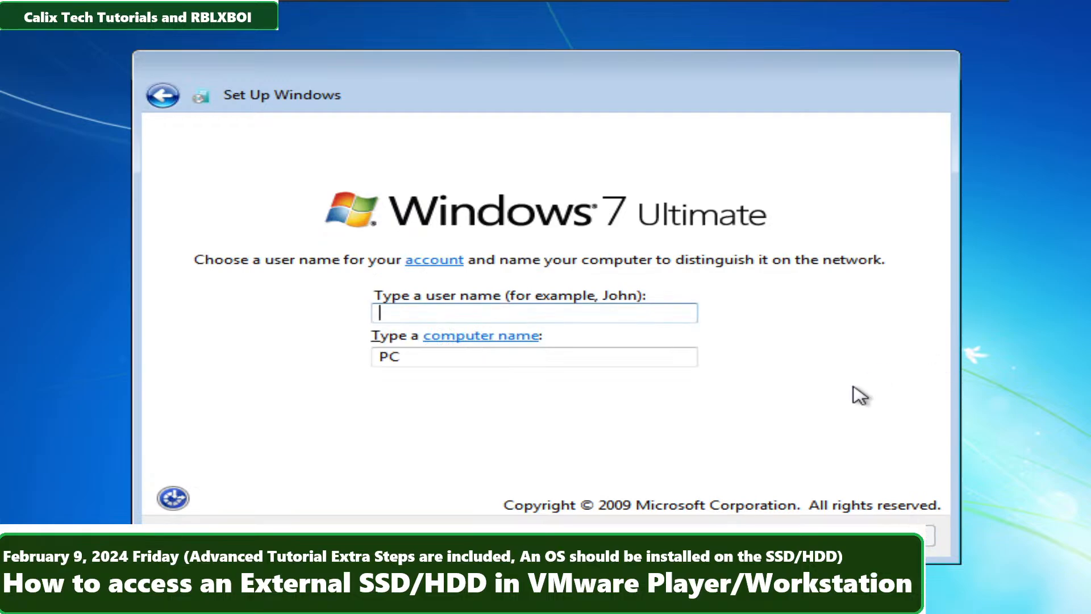
Enter the account's user name for the new Windows 7 installation and leave its password blank.
text(F)
key(BackSpace)
text(Calix)
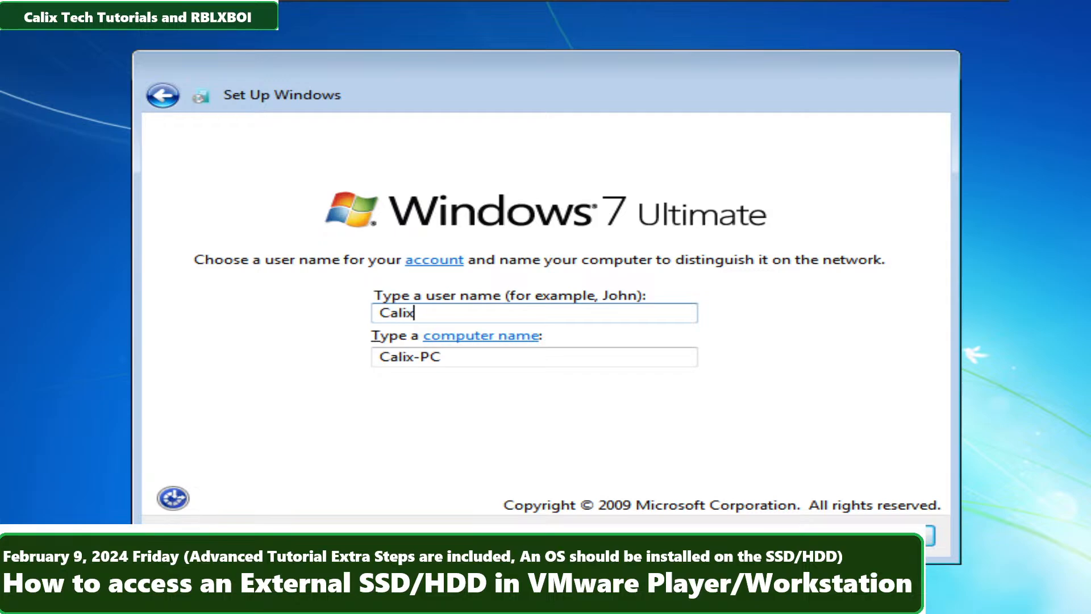
key(Return)
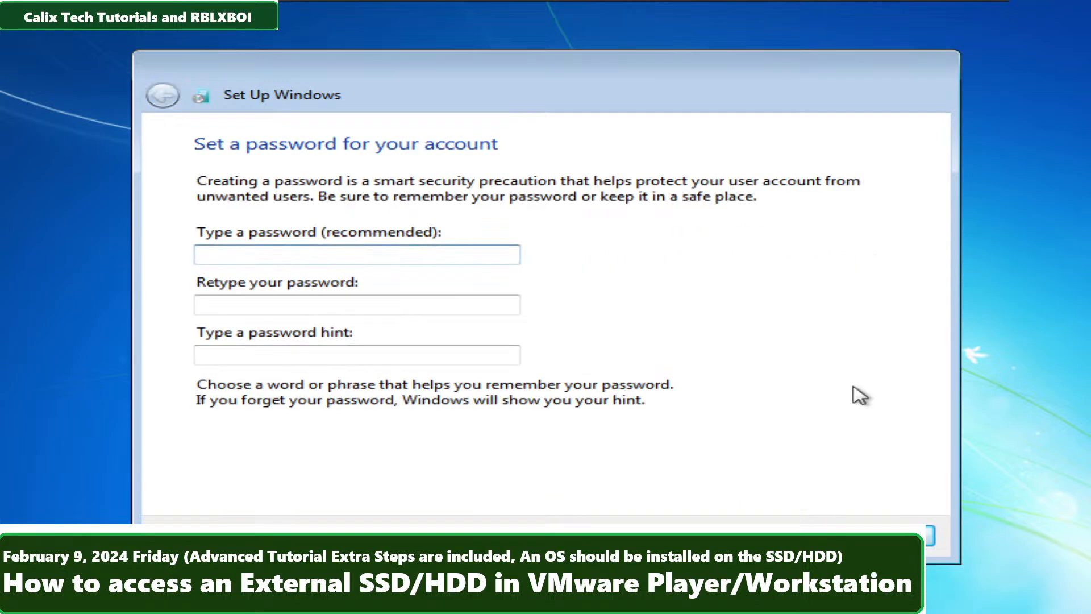
key(Return)
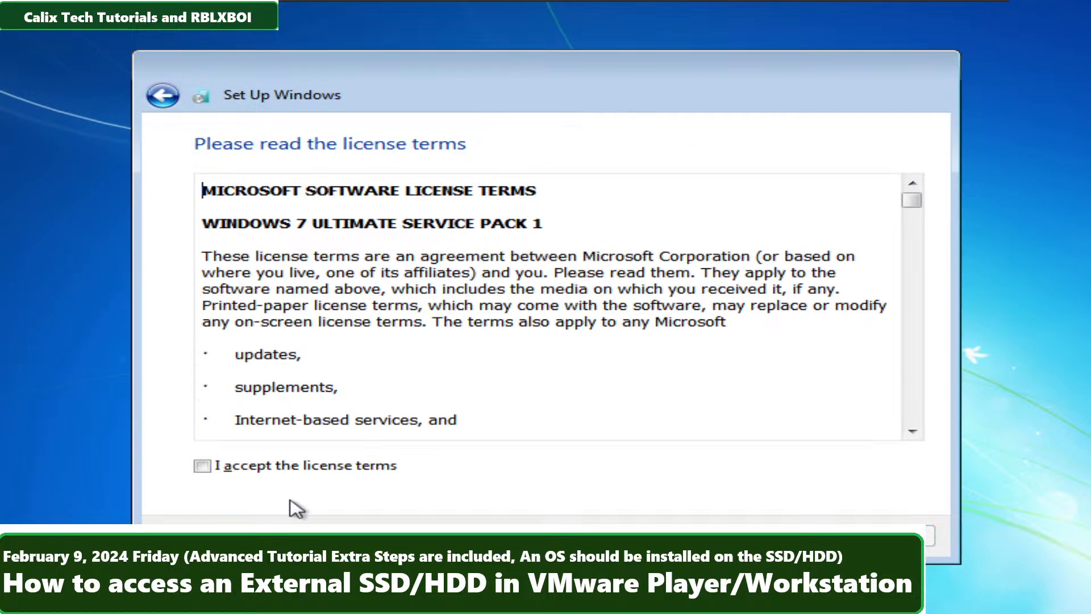
Accept the Windows 7 license terms and choose Ask me later for the automatic protection and update settings.
click(338, 464)
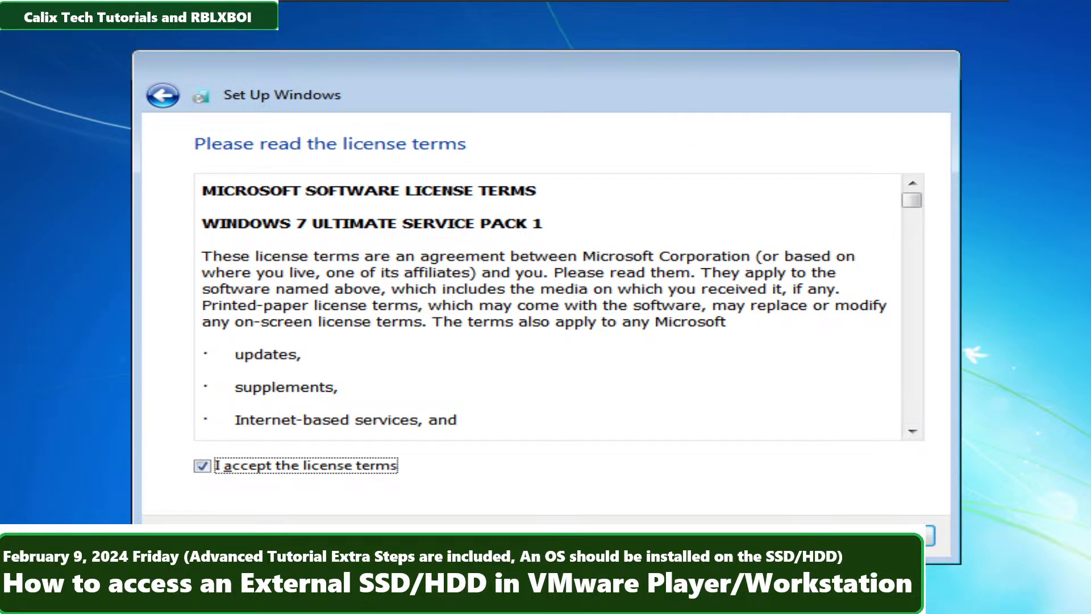
click(932, 540)
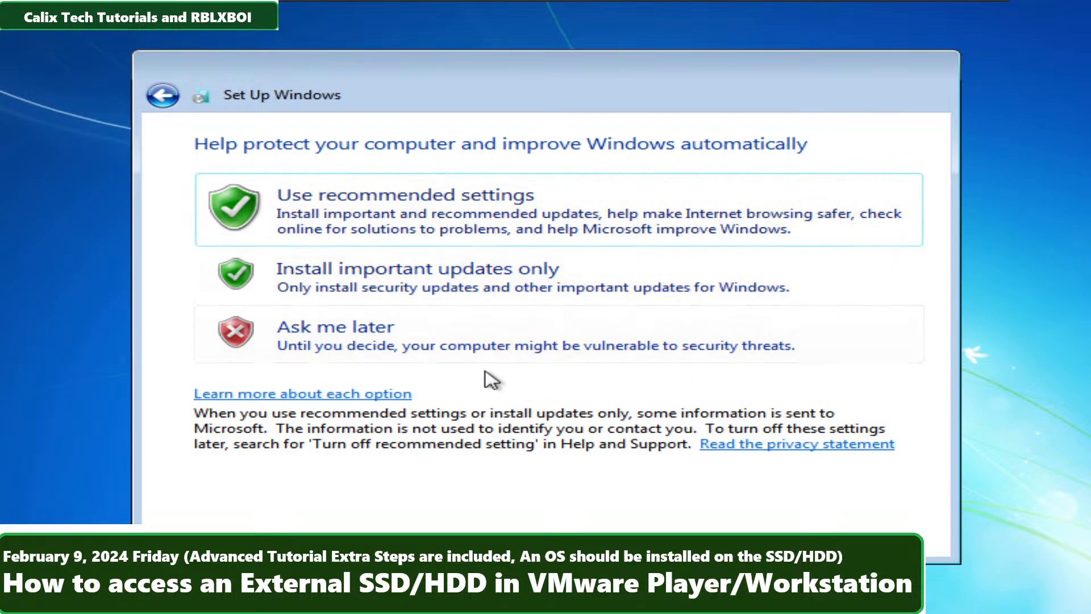
click(376, 345)
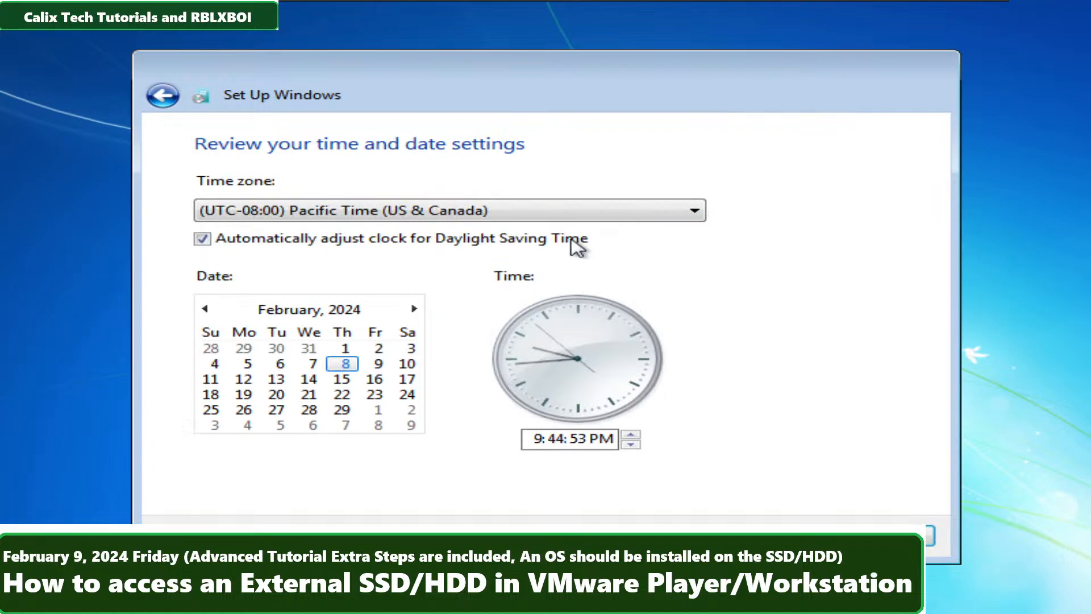
Set the time zone to (UTC+08:00) Kuala Lumpur, Singapore and choose Home network as the computer's location.
click(579, 214)
scroll(450, 154, down, 2)
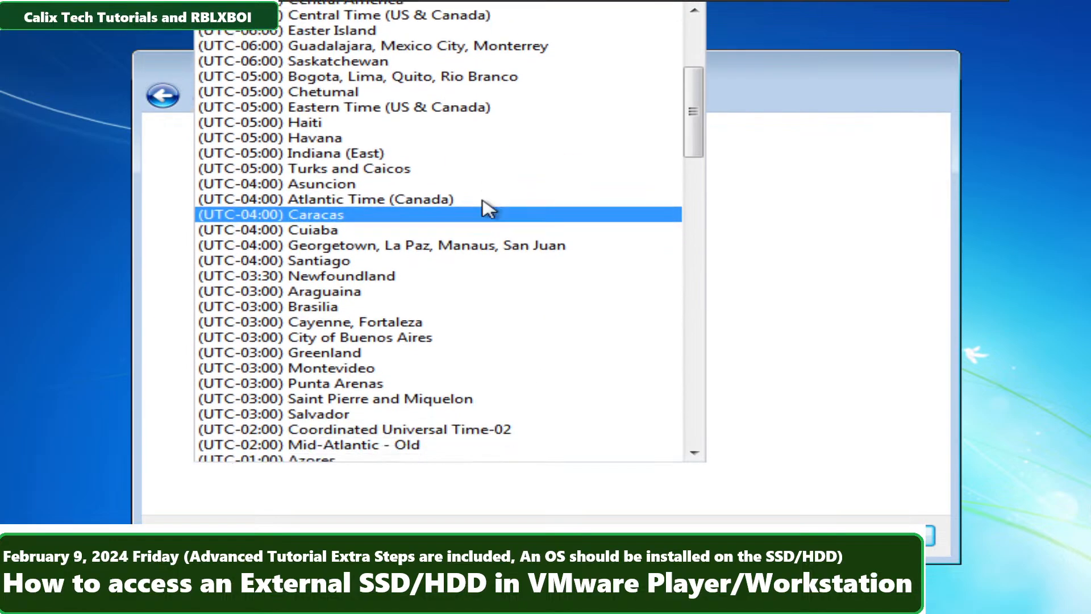
scroll(486, 209, down, 10)
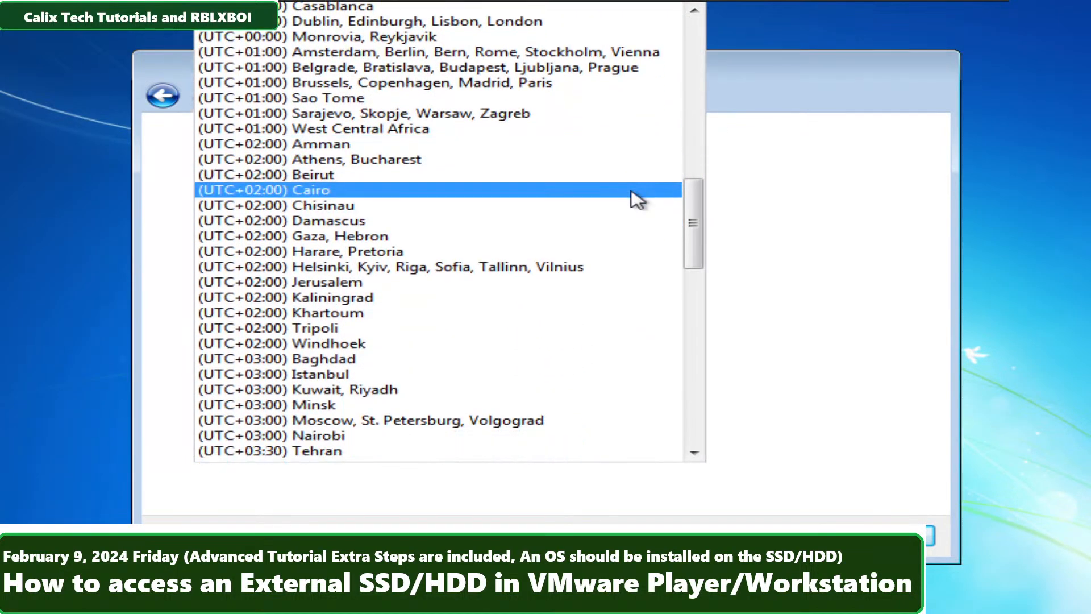
scroll(636, 199, down, 20)
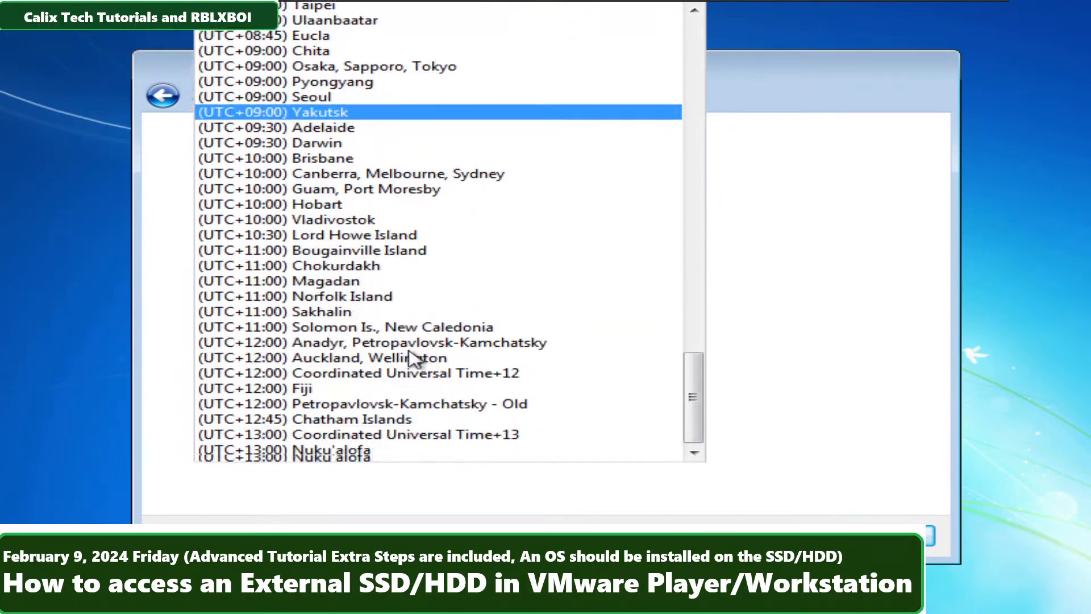
scroll(413, 358, down, 1)
scroll(438, 314, up, 3)
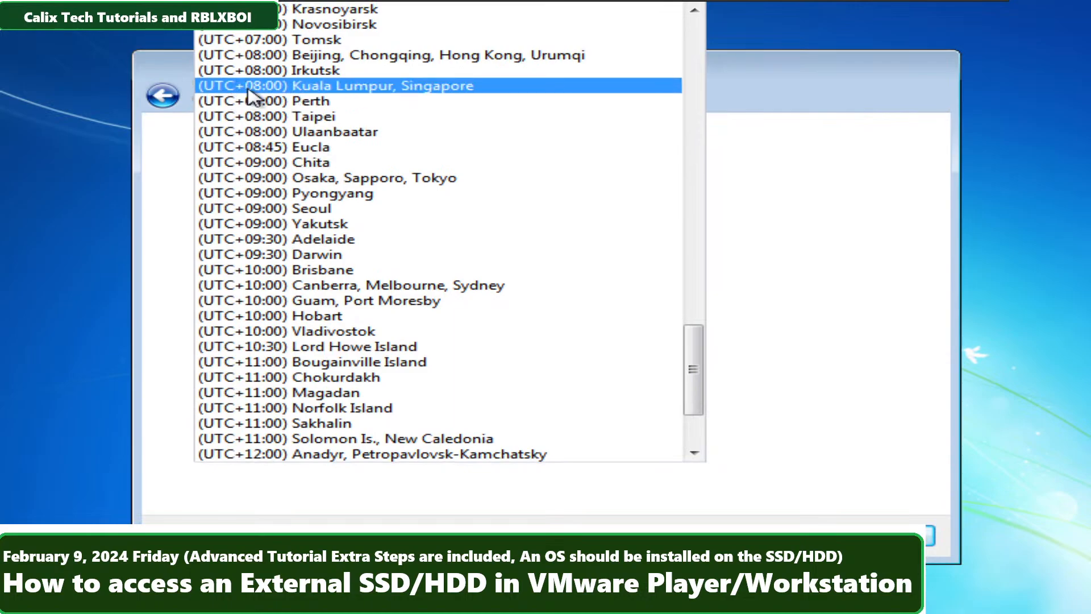
scroll(252, 91, down, 1)
click(252, 26)
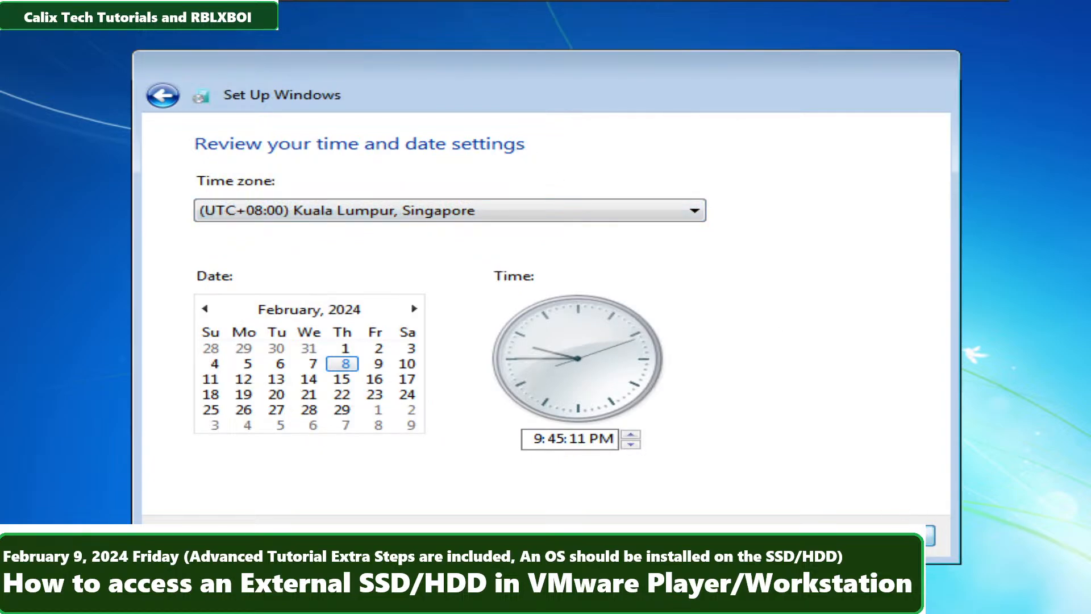
click(903, 535)
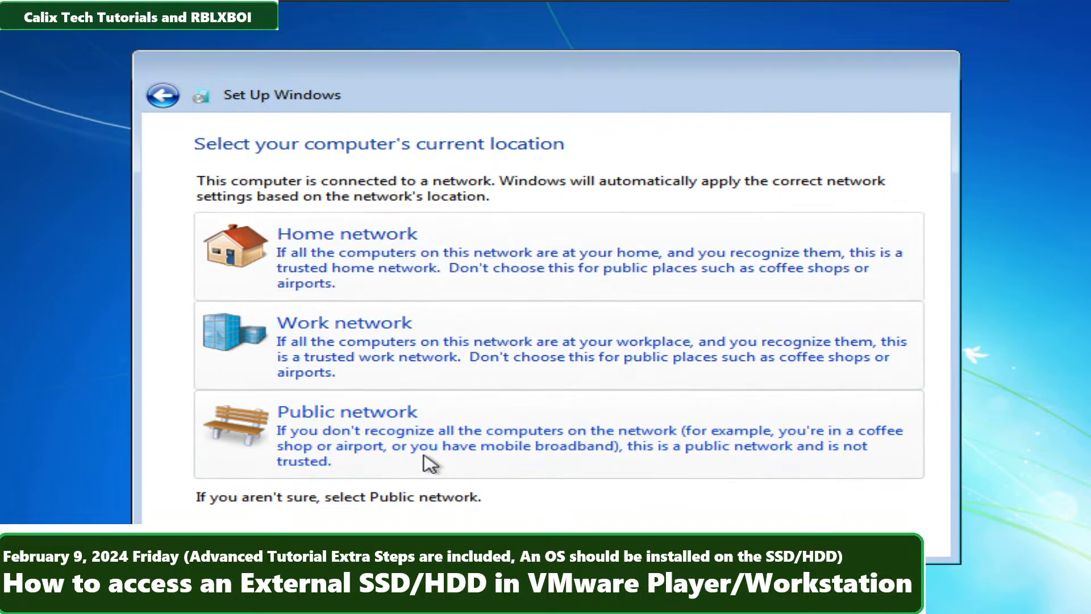
click(347, 262)
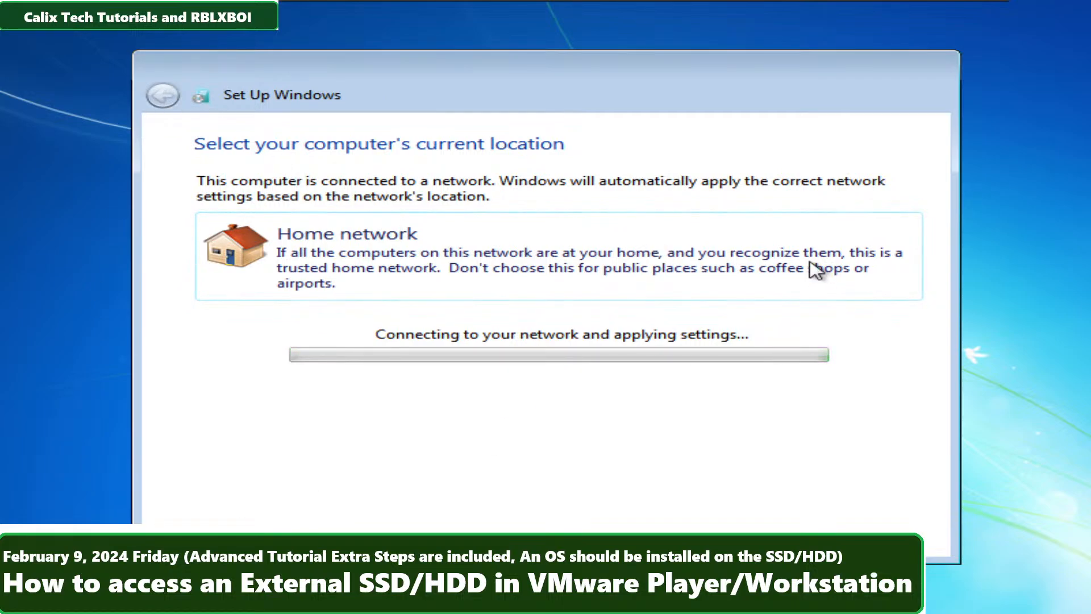
Open a command prompt over the Windows setup and bring up the About Windows version dialog from it.
key(shift+F10)
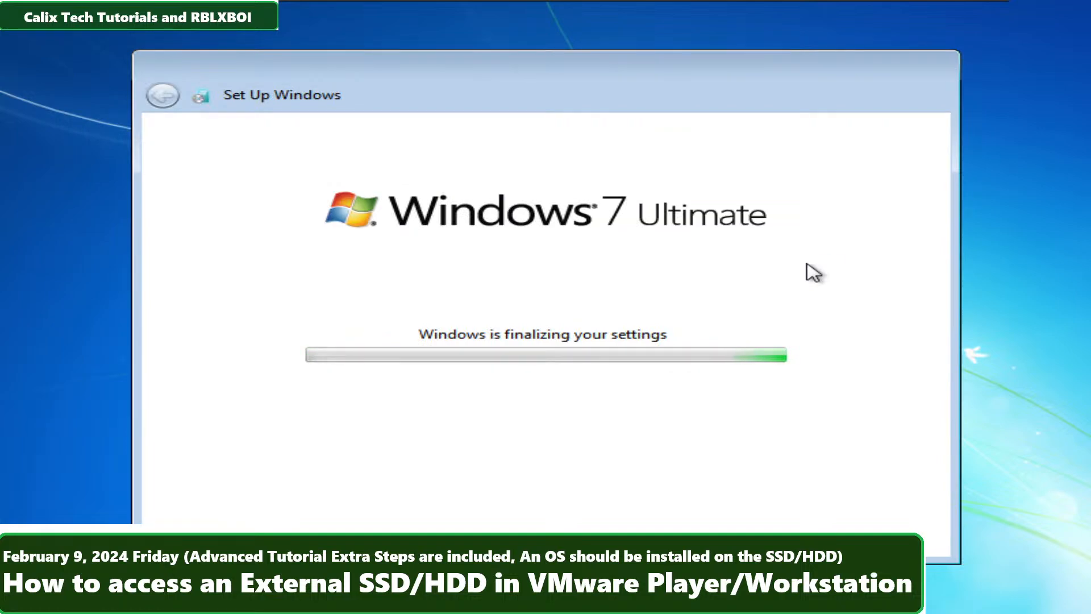
key(shift+F10)
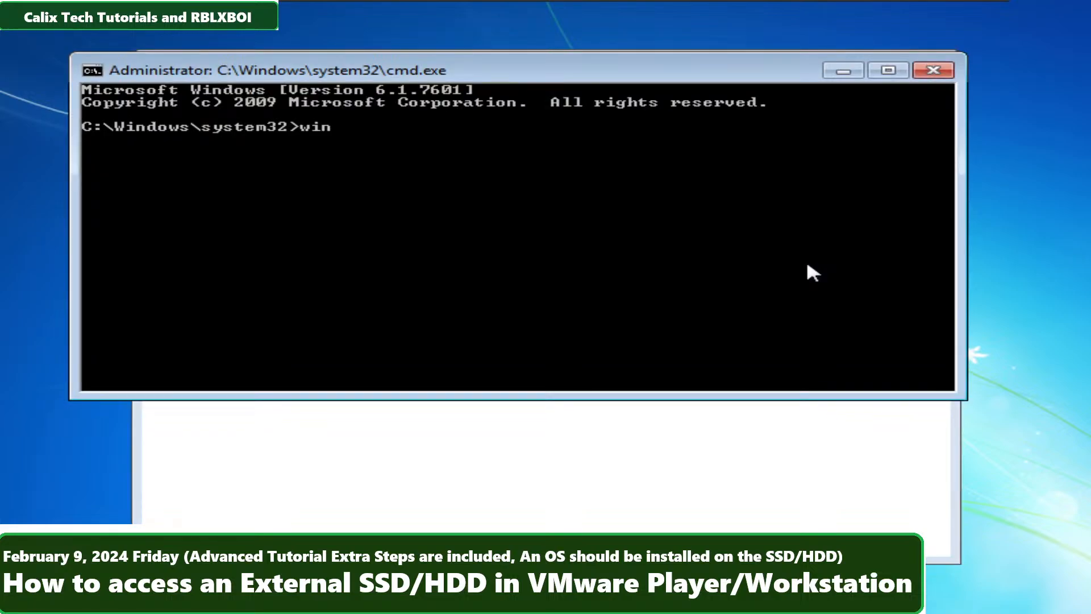
key(Return)
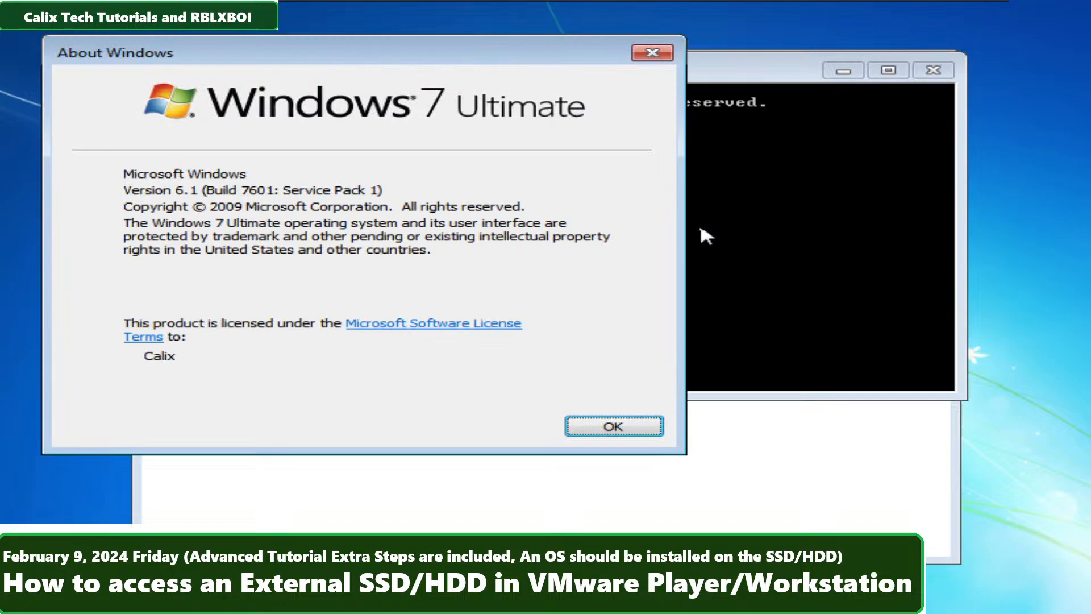
mouse_move(284, 3)
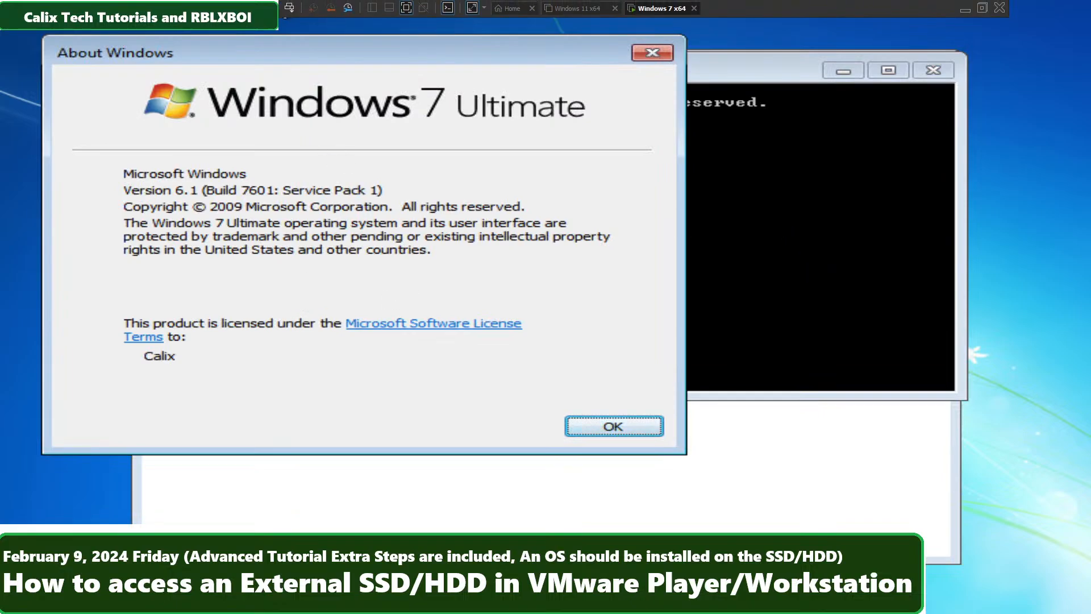
drag(398, 60, 341, 91)
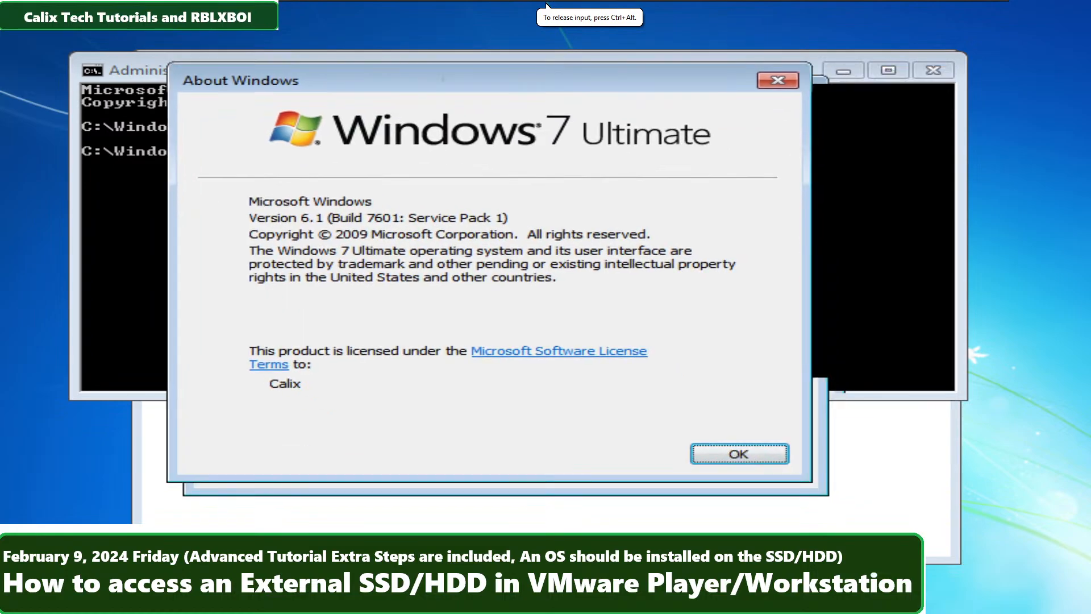
drag(546, 6, 365, 107)
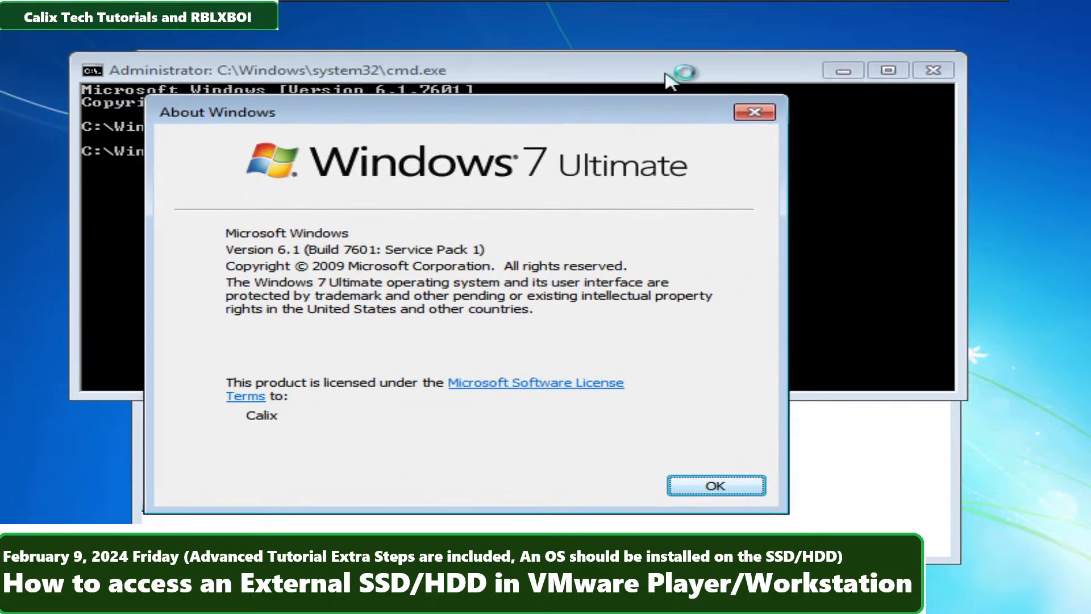
drag(671, 79, 325, 85)
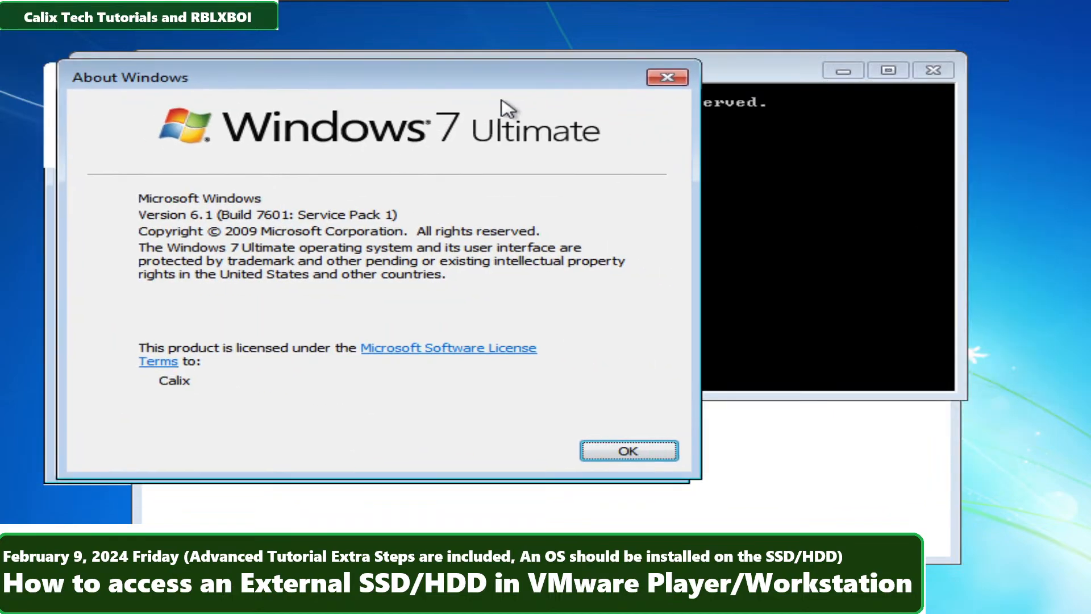
drag(507, 108, 474, 87)
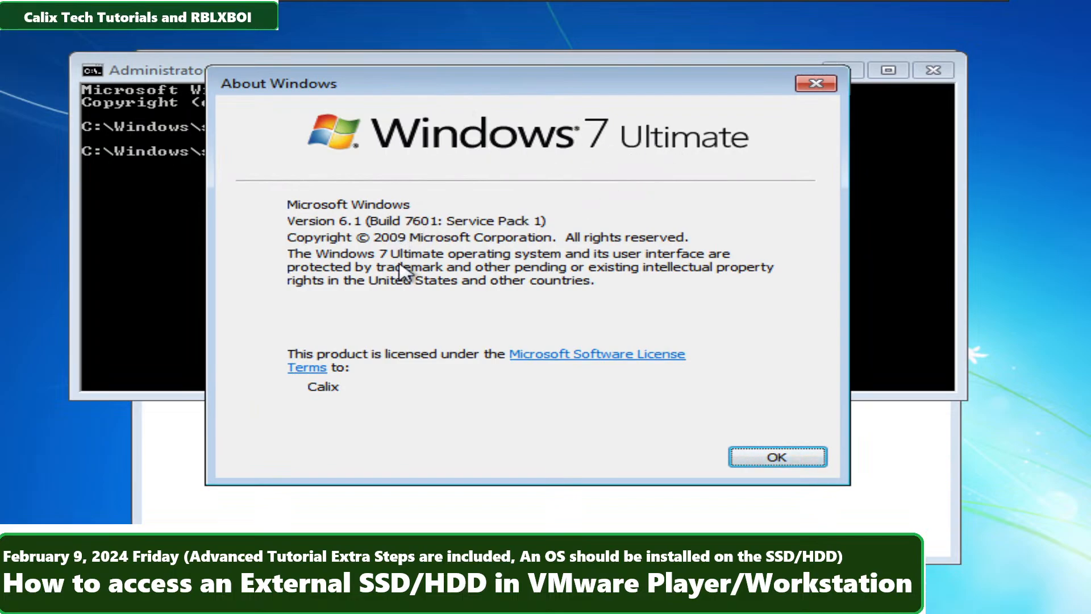
key(super+p)
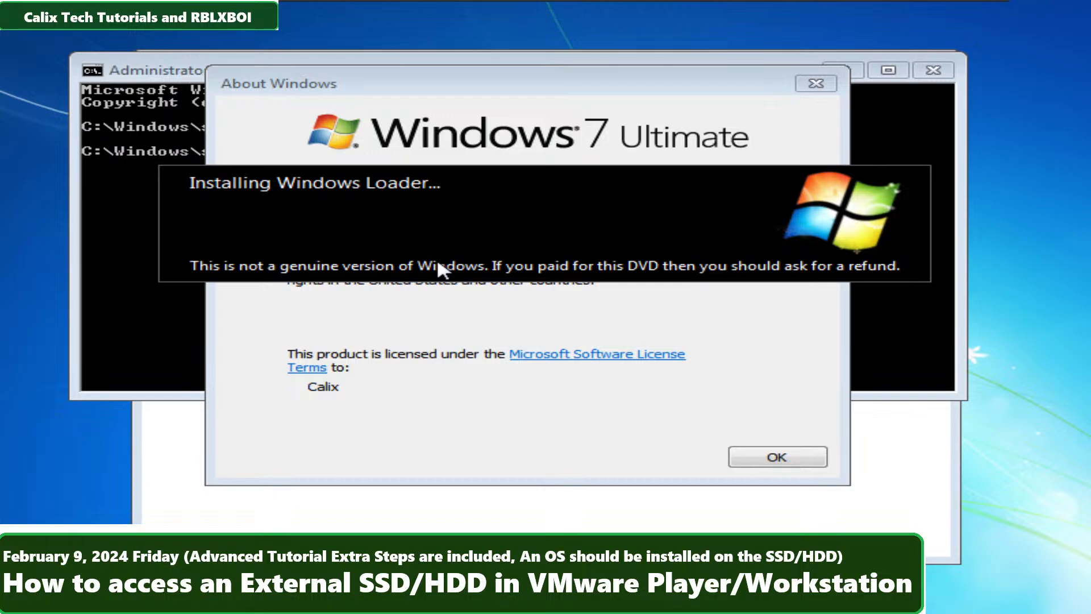
Release input from the virtual machine and restart the Windows 7 x64 guest.
key(ctrl+alt)
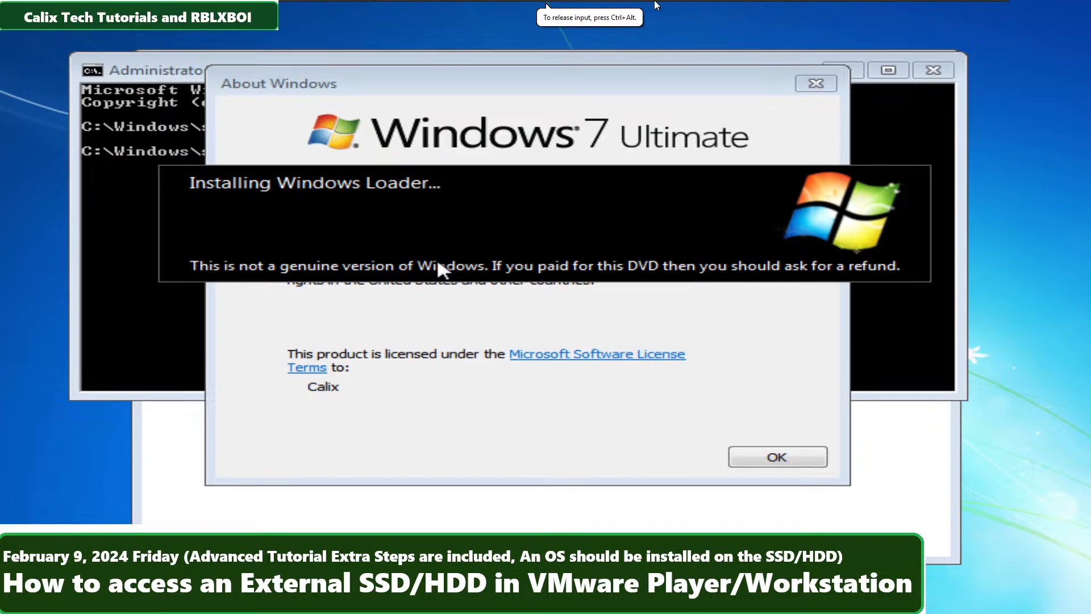
mouse_move(656, 5)
mouse_move(362, 6)
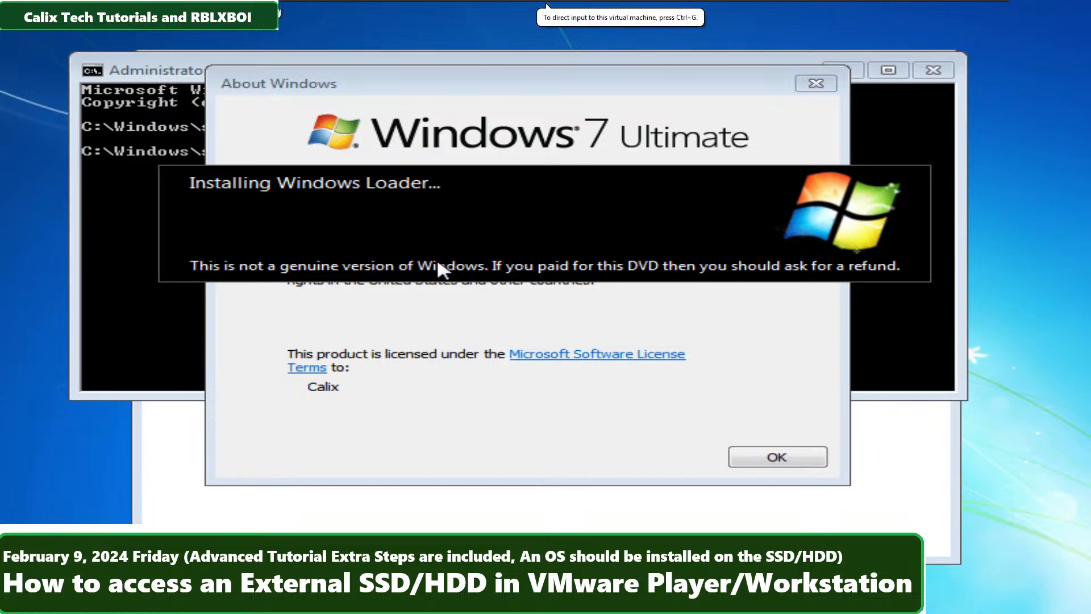
mouse_move(290, 6)
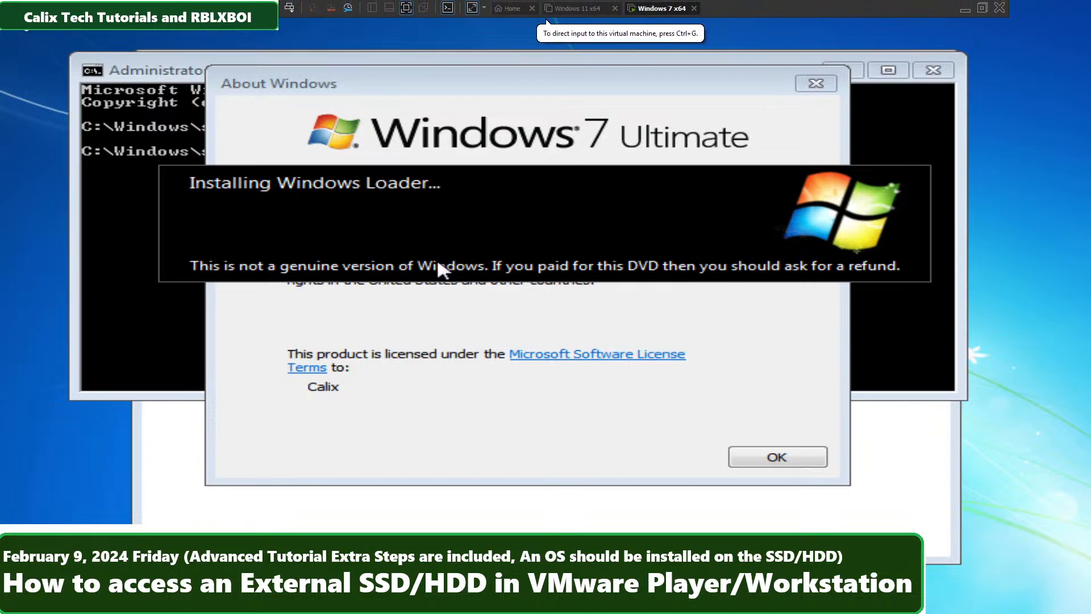
click(258, 8)
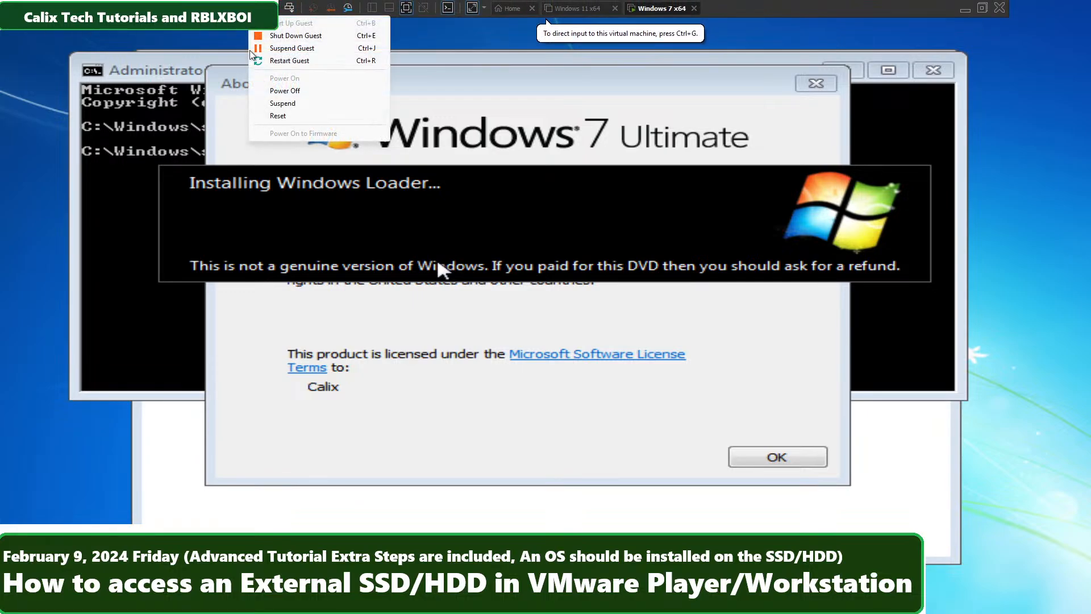
click(258, 61)
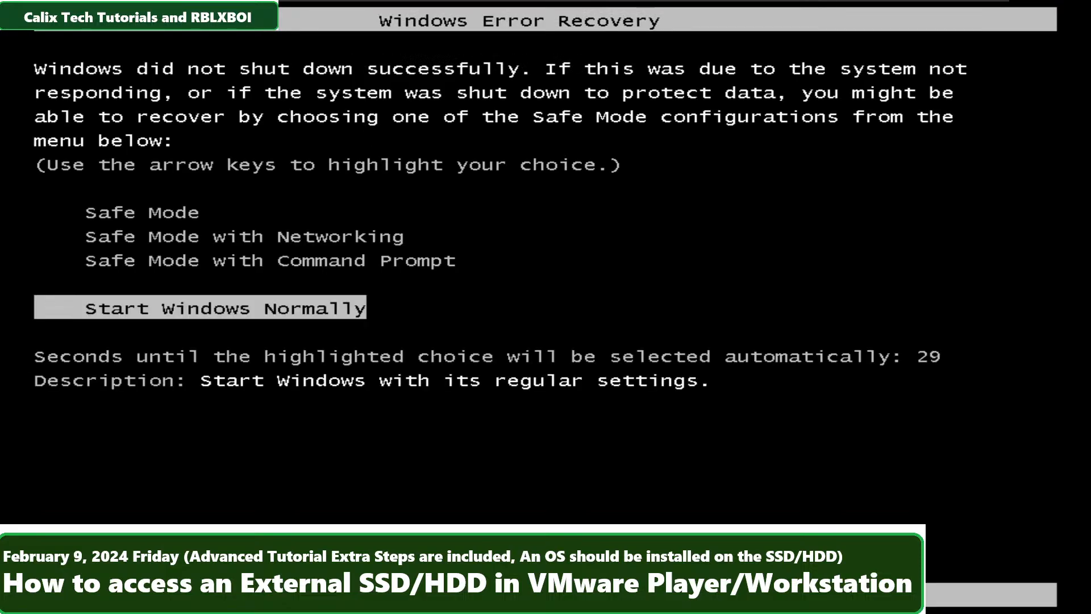
Go through the Safe Mode choices in Windows Error Recovery and boot with Start Windows Normally.
key(Up)
key(Up)
key(Up)
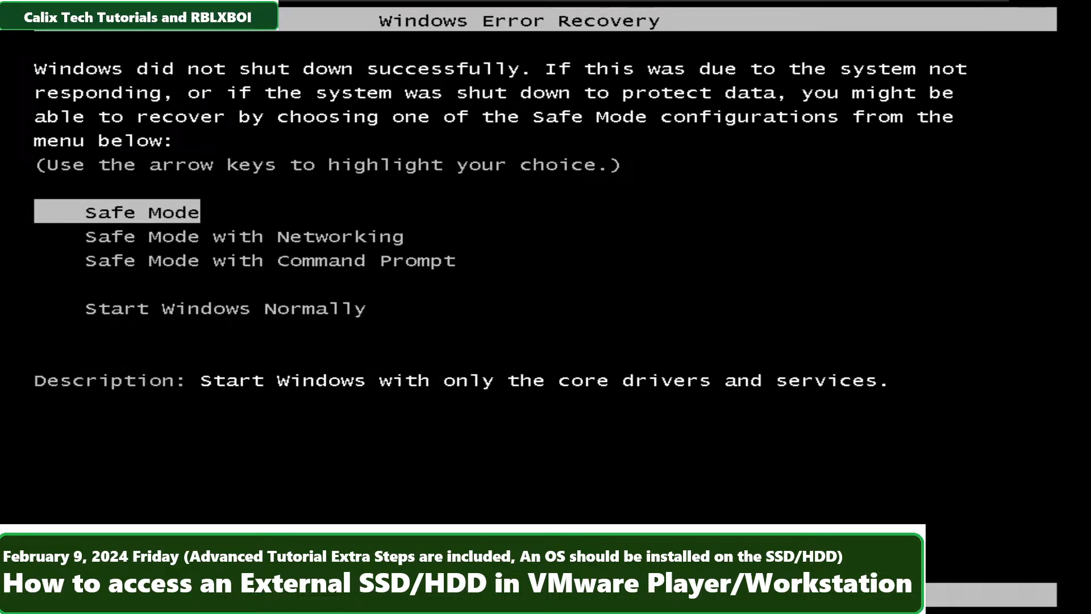
key(Down)
key(Down)
key(Up)
key(Up)
key(Down)
key(Down)
key(Down)
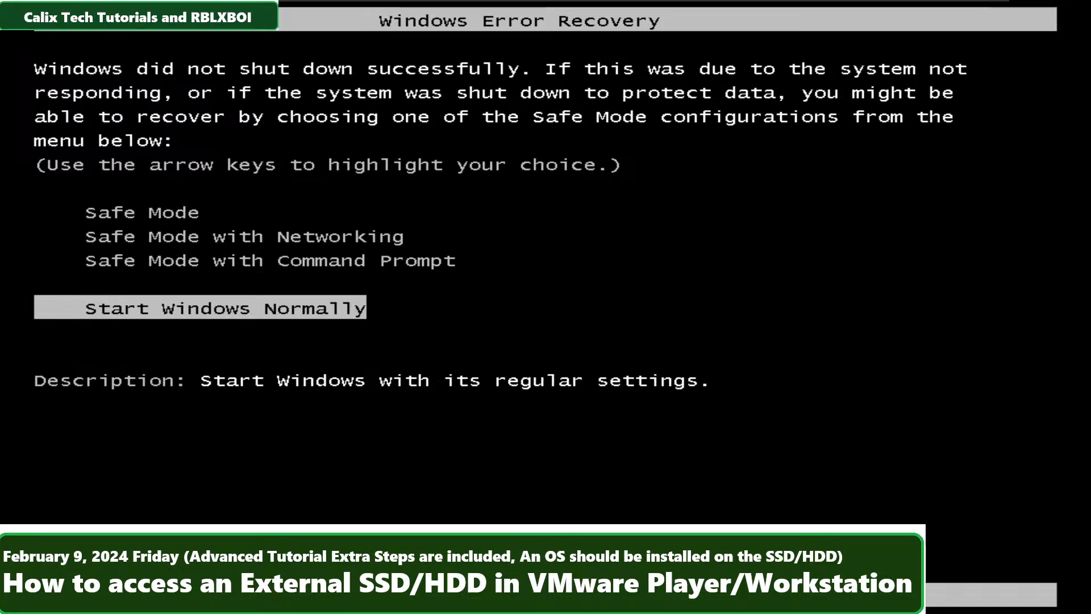
key(Up)
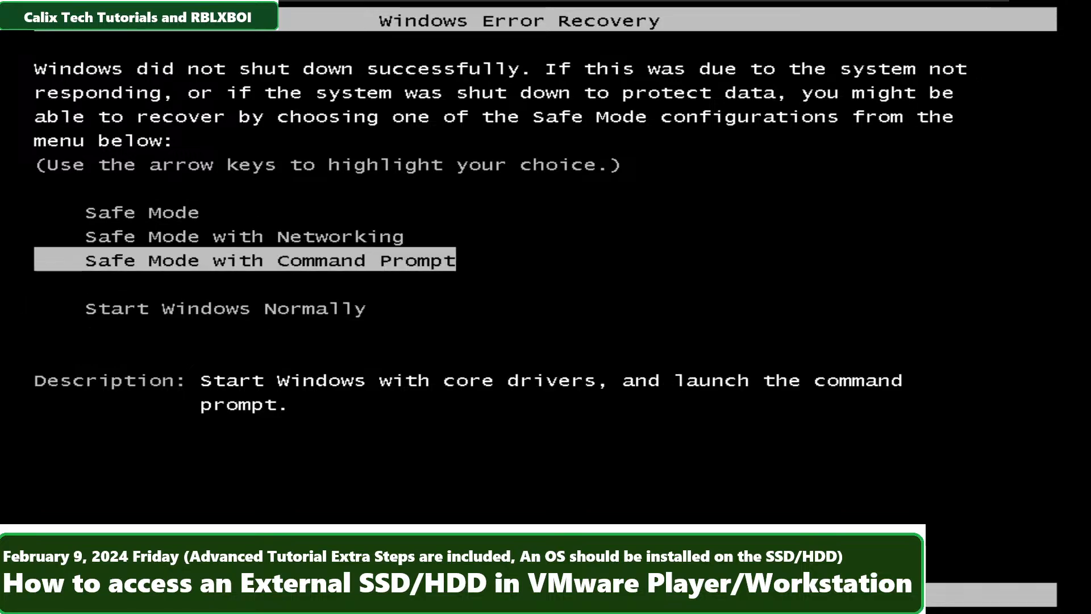
key(Down)
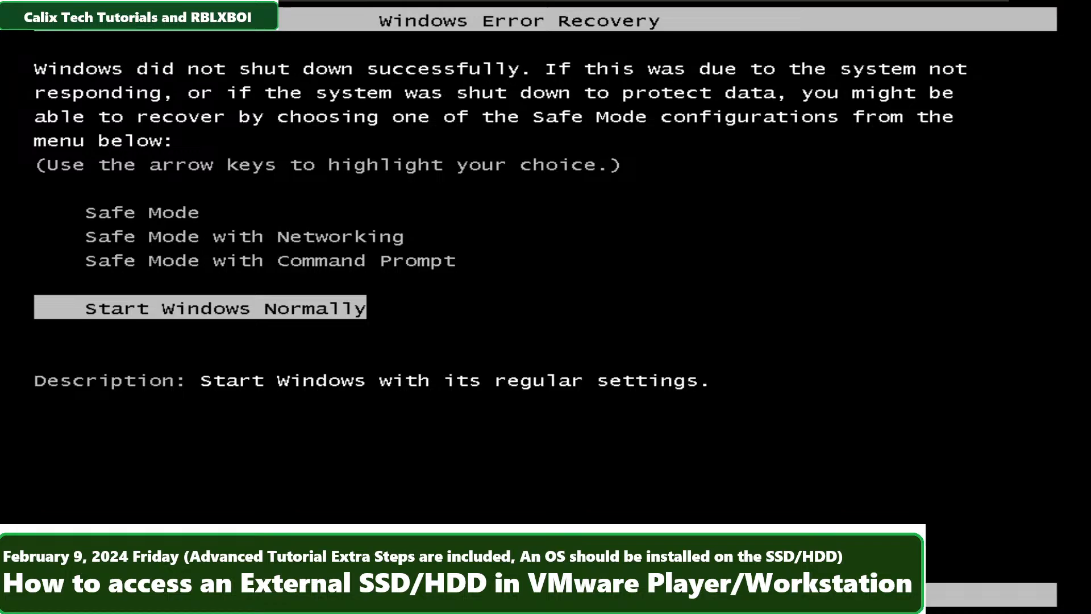
key(Return)
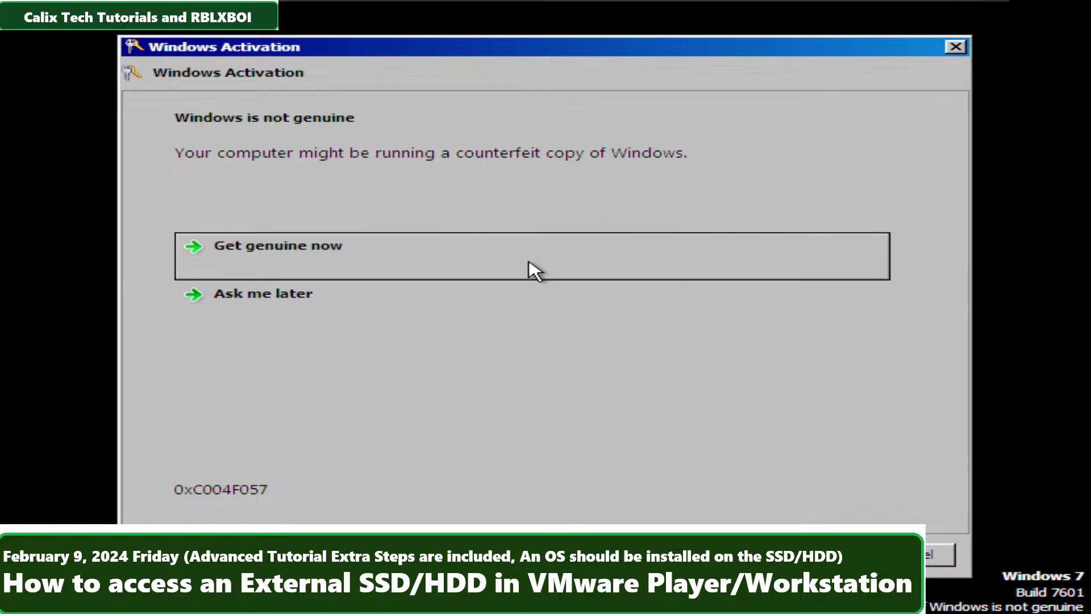
Postpone Windows activation with Ask me later and close the genuine software notice to continue to the desktop.
click(372, 318)
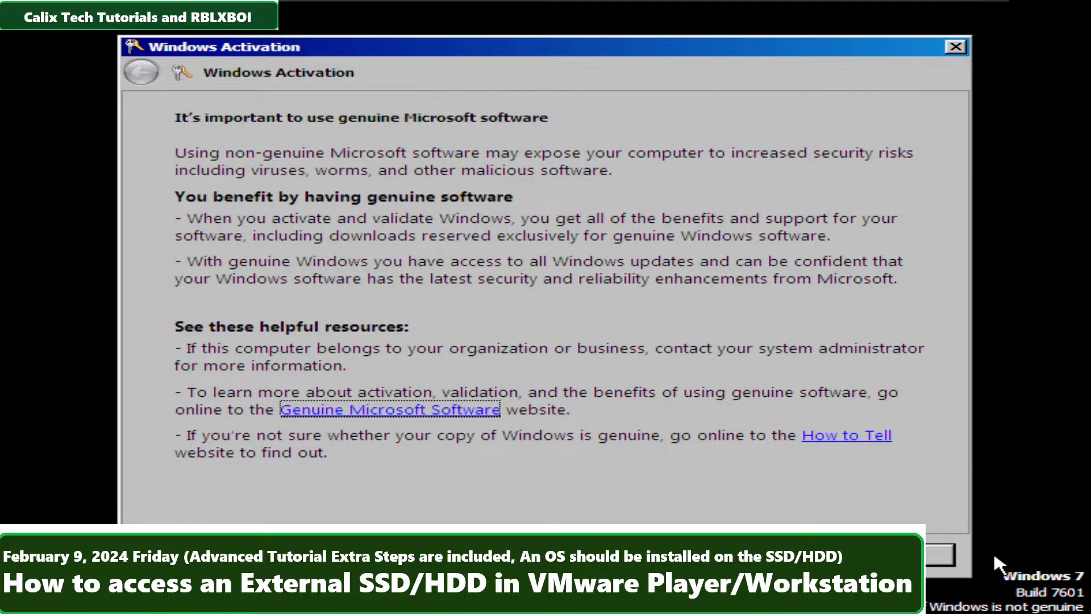
click(943, 554)
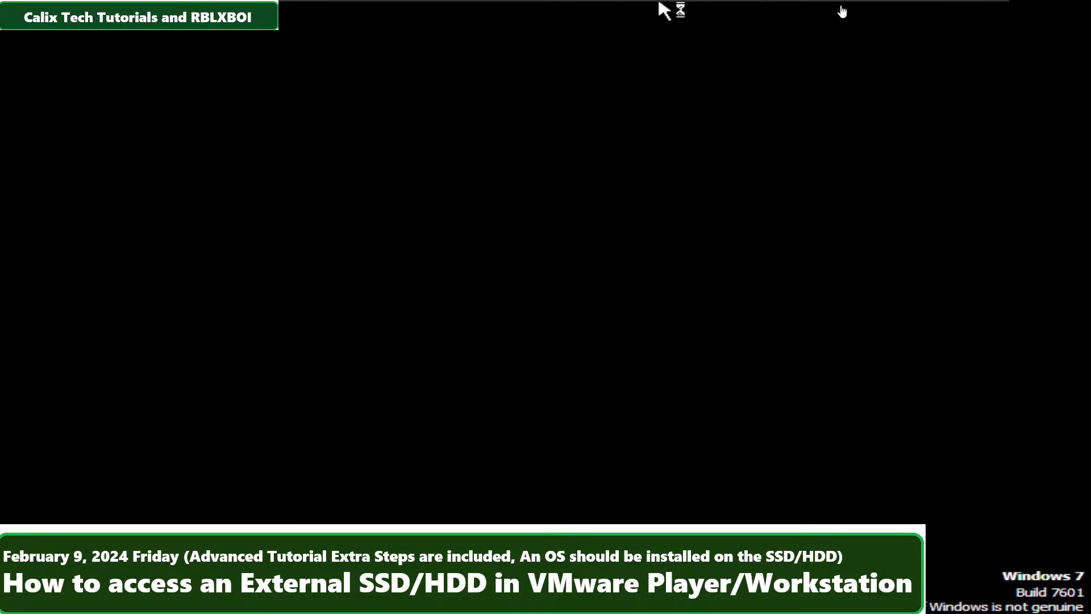
click(516, 318)
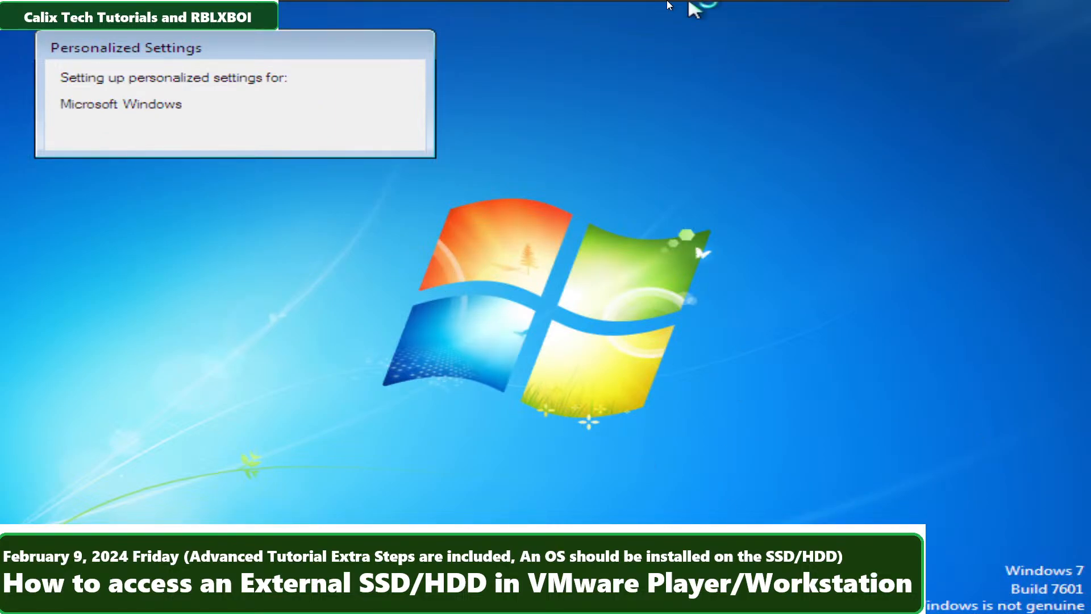
Release input from the virtual machine and shut down the Windows 7 x64 guest.
mouse_move(694, 14)
click(195, 90)
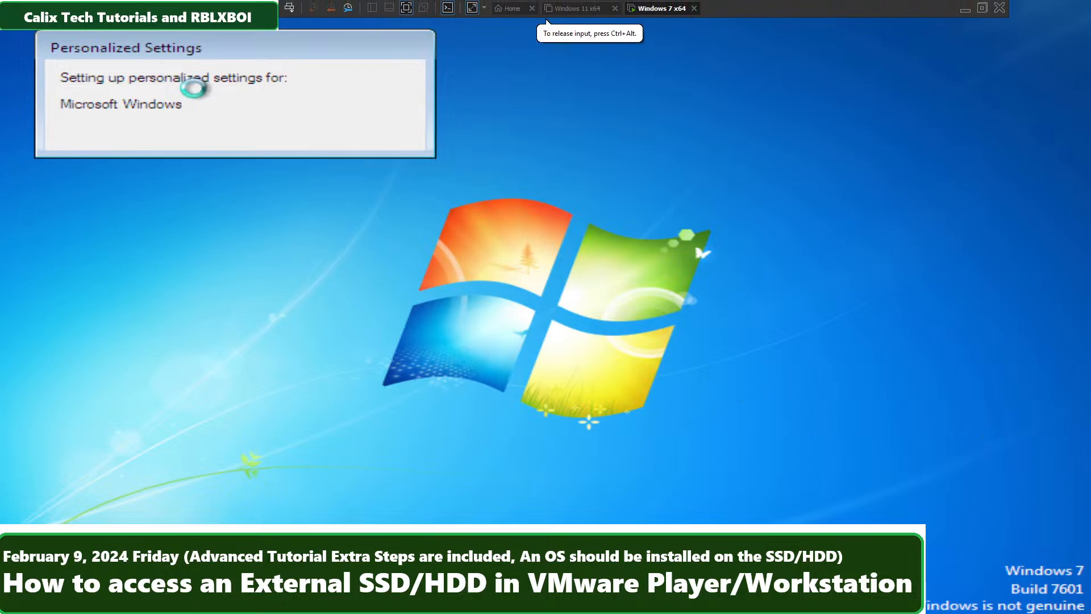
click(284, 8)
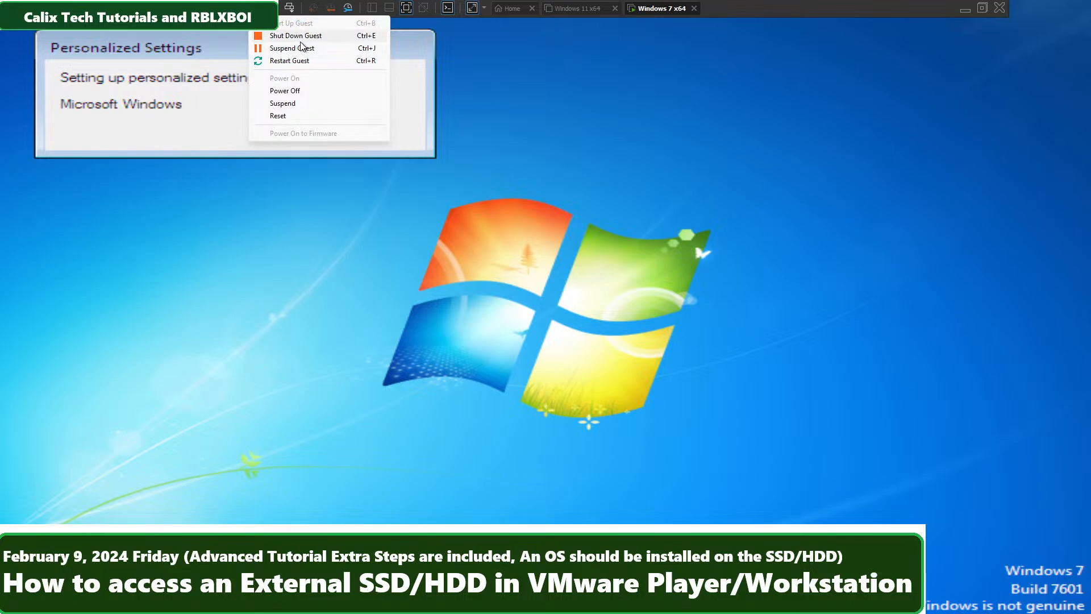
click(301, 48)
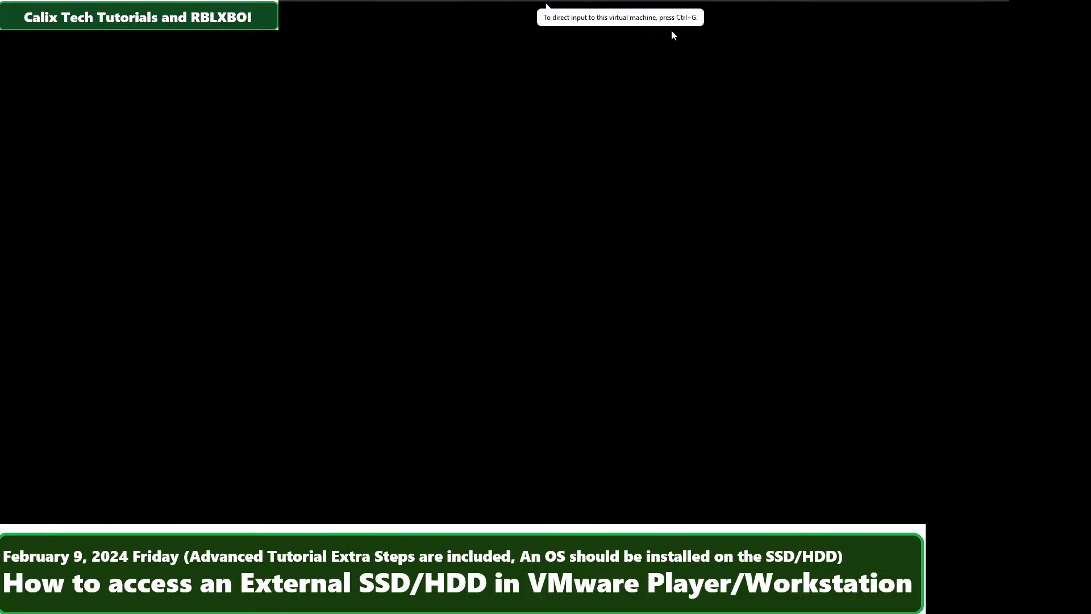
Close VMware Workstation to return to the host desktop and dismiss the window snapping suggestions.
key(super)
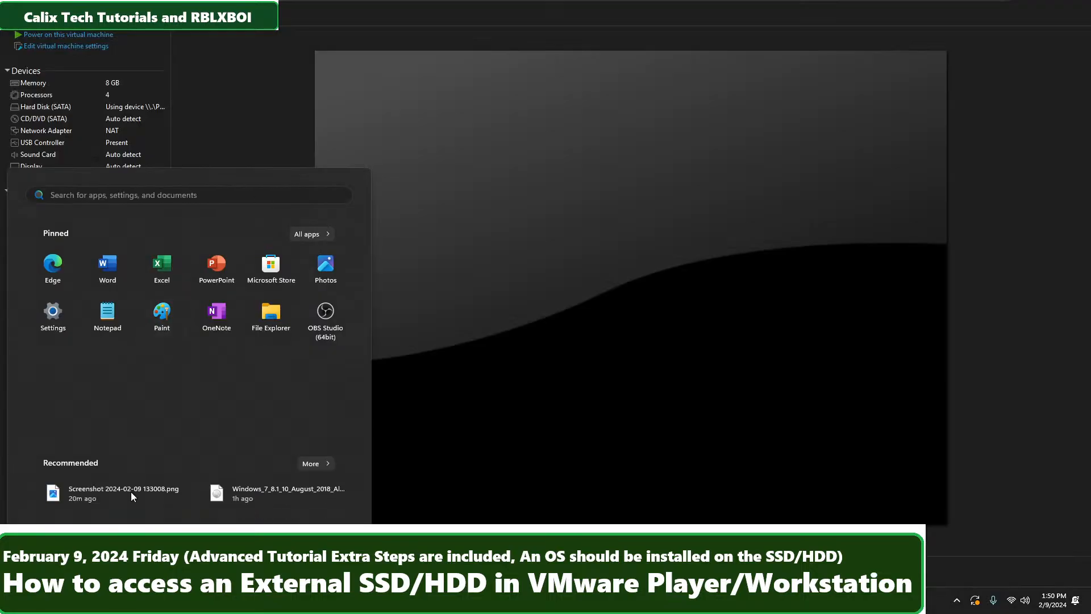
mouse_move(117, 600)
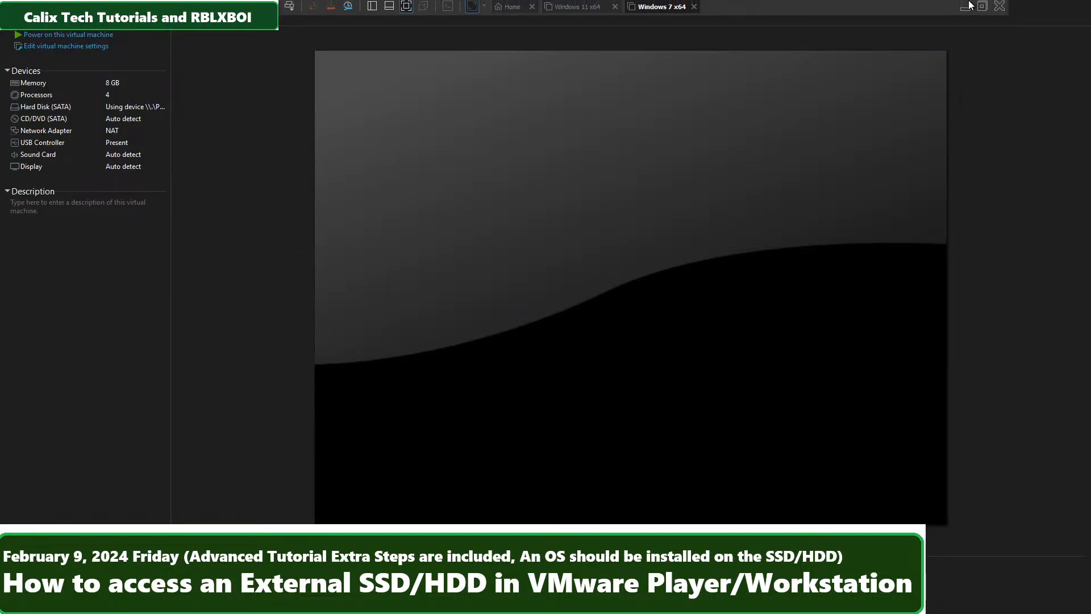
click(991, 6)
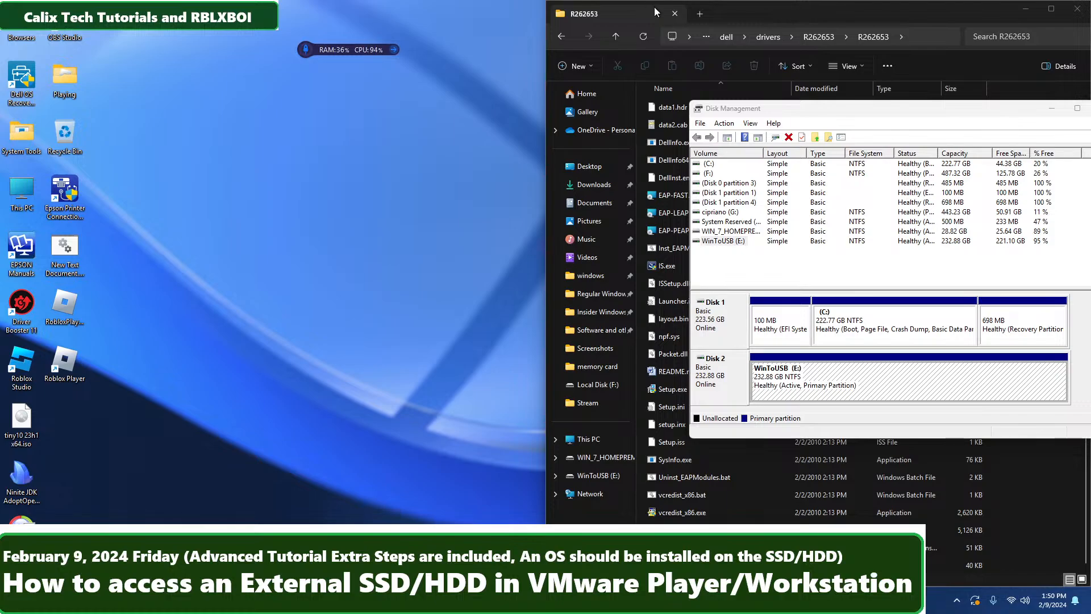
key(super+Right)
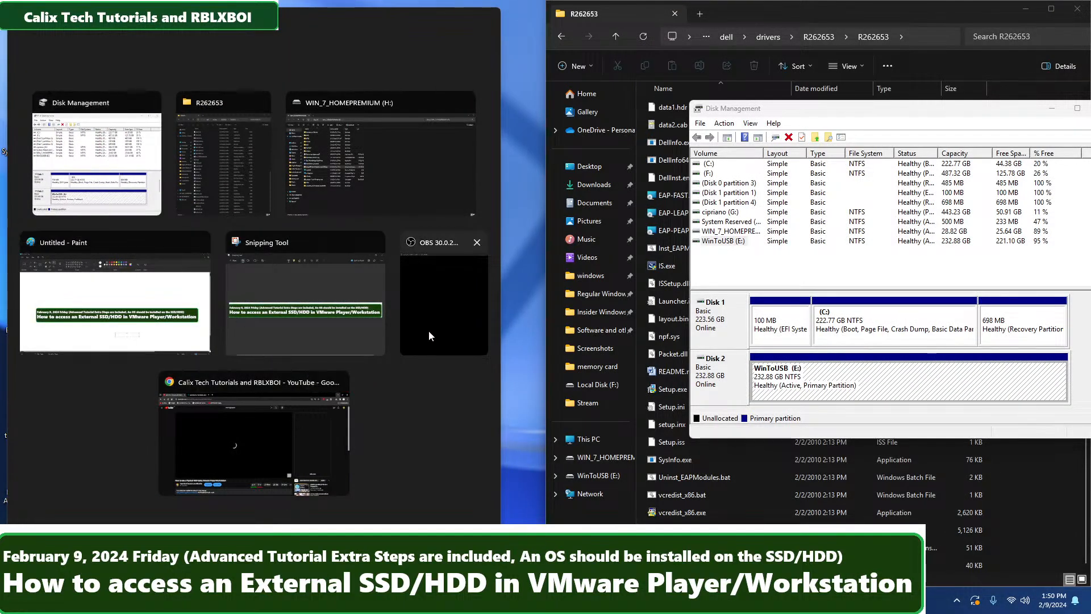
key(Escape)
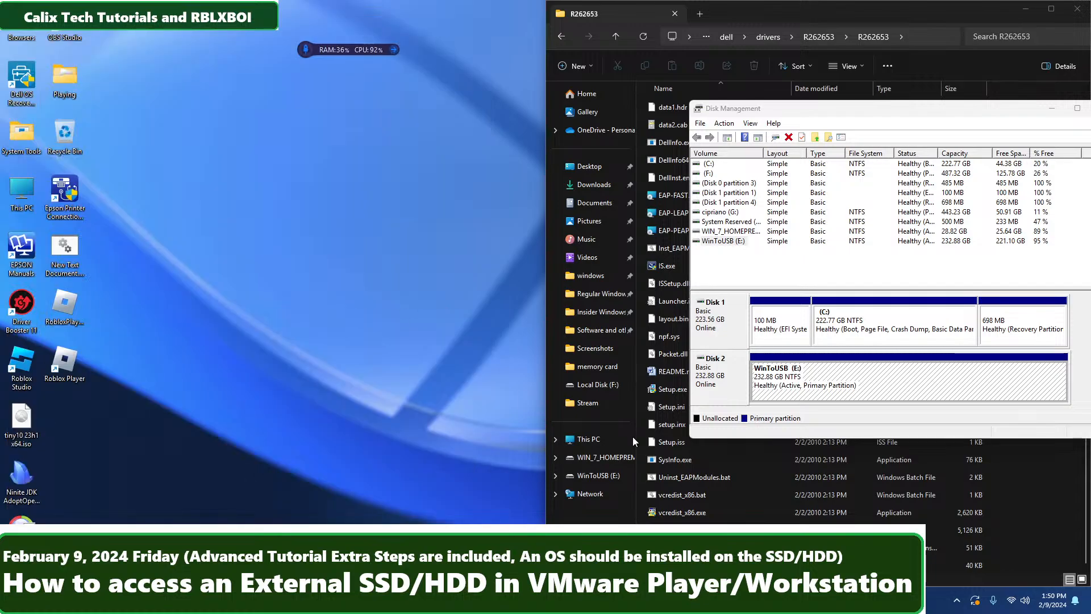